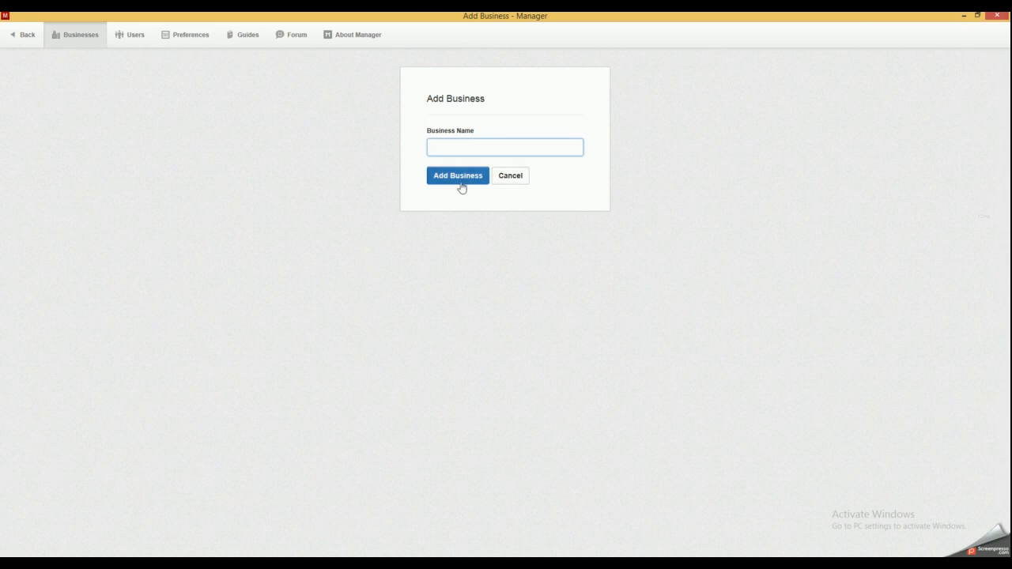
Leave the new business form, open the ABCSuppliers business and review the financial position and performance sections of its Summary
click(511, 178)
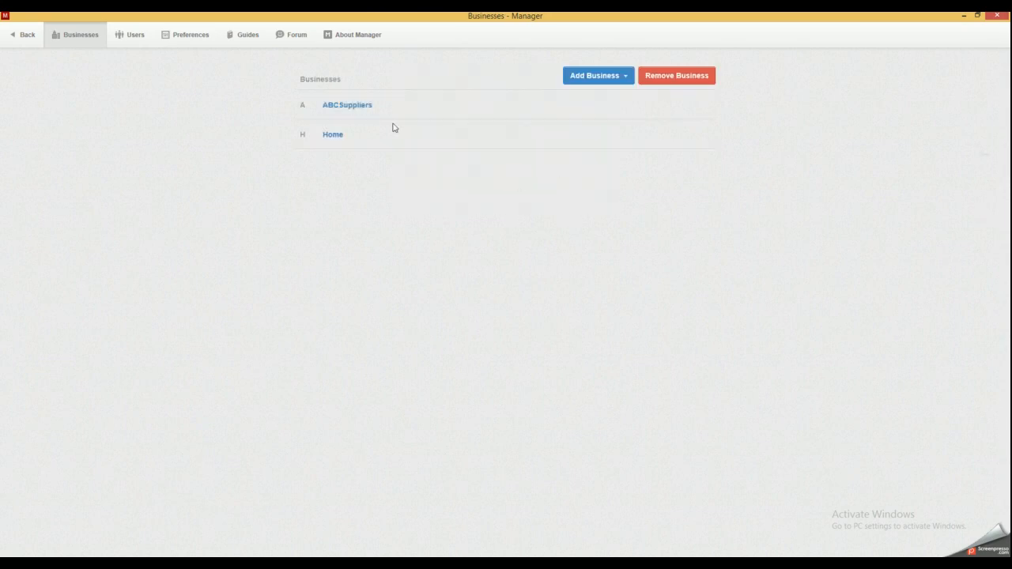
click(355, 109)
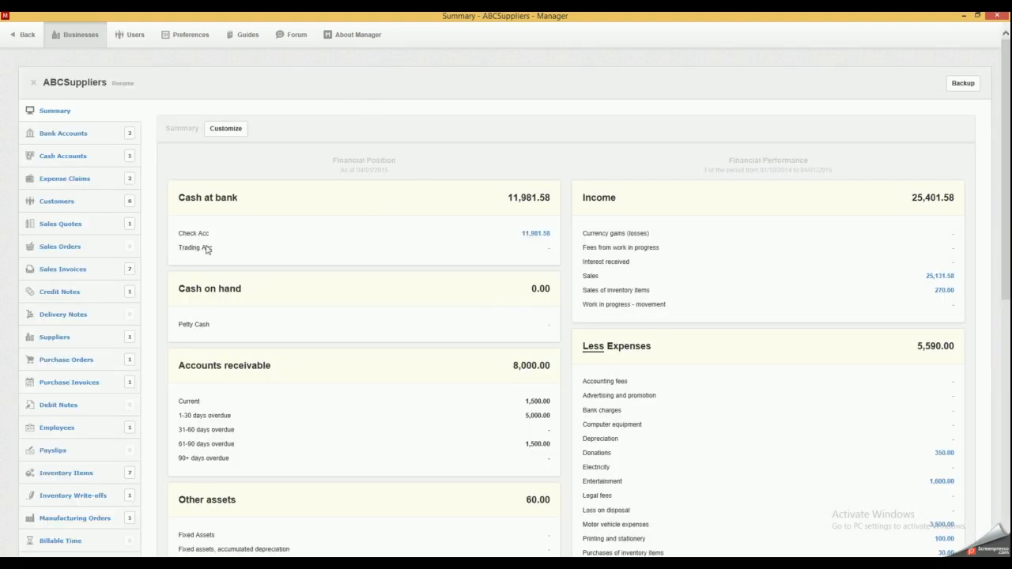
scroll(80, 194, down, 2)
scroll(80, 195, down, 2)
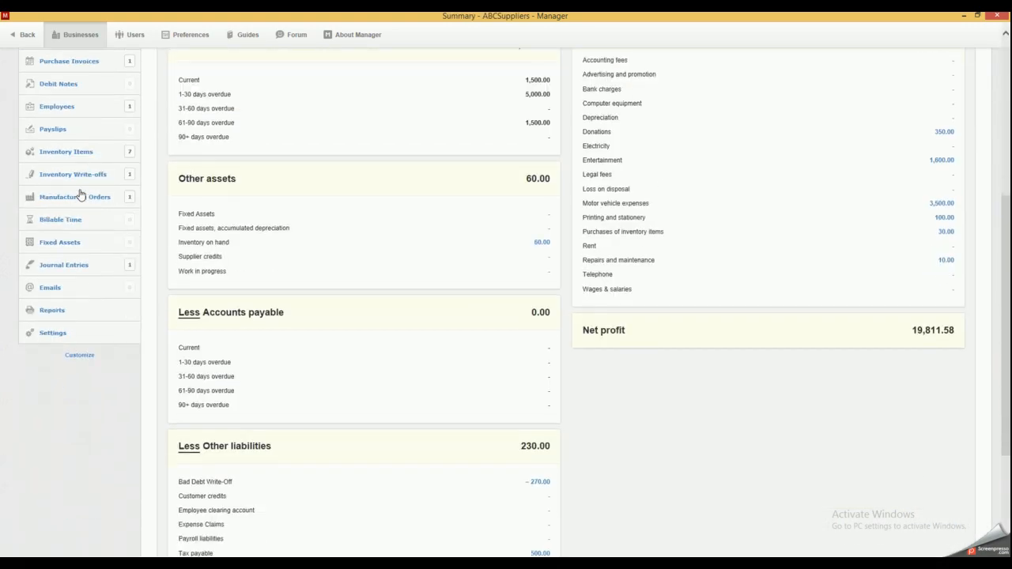
scroll(80, 194, up, 4)
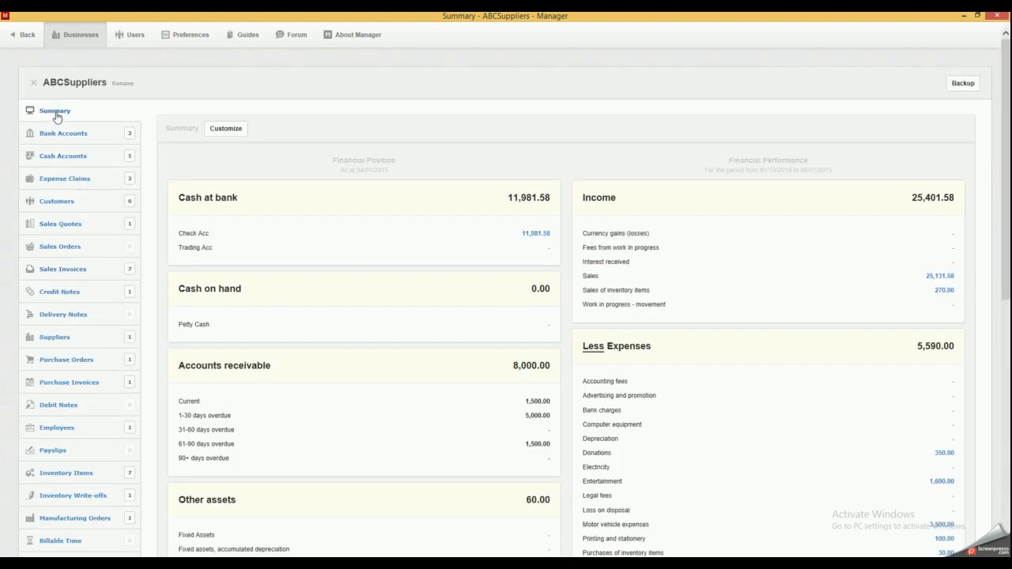
scroll(434, 185, down, 1)
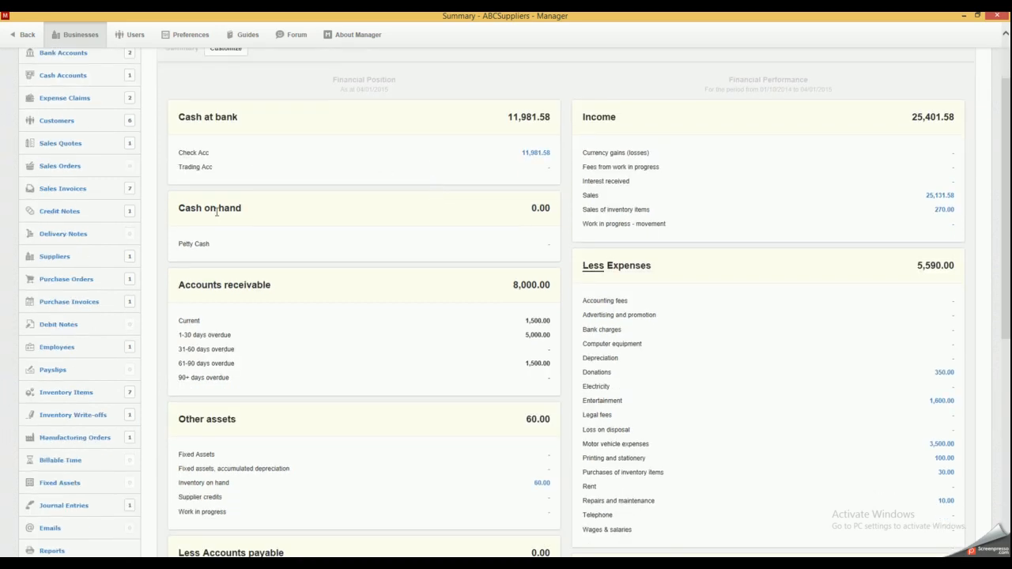
scroll(719, 155, down, 2)
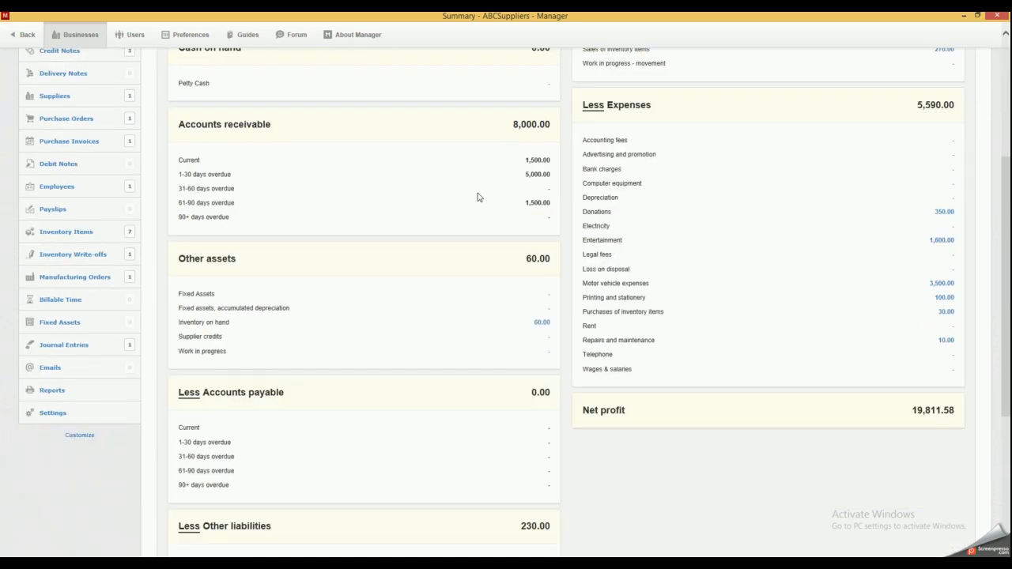
scroll(368, 235, down, 1)
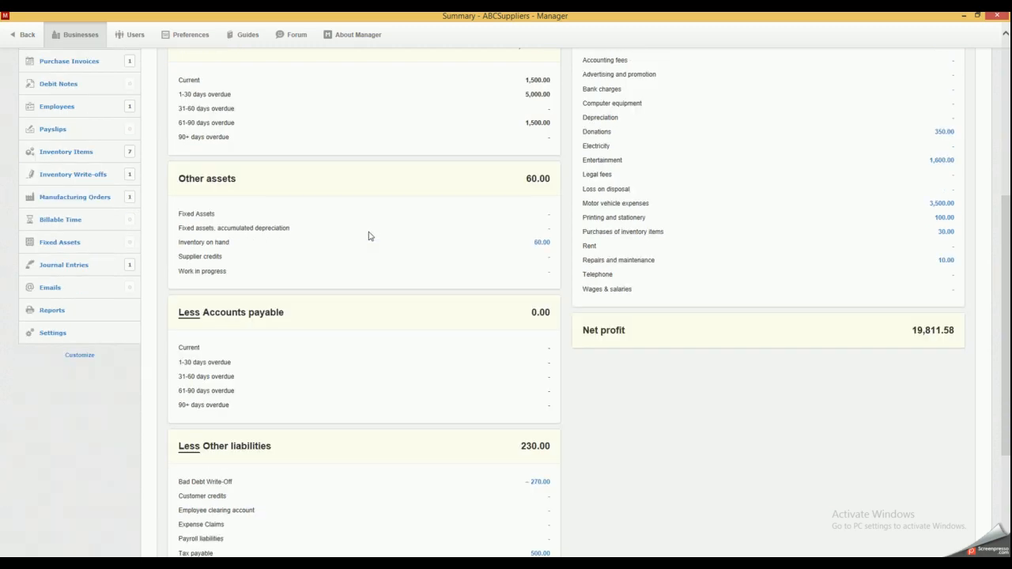
scroll(368, 235, down, 2)
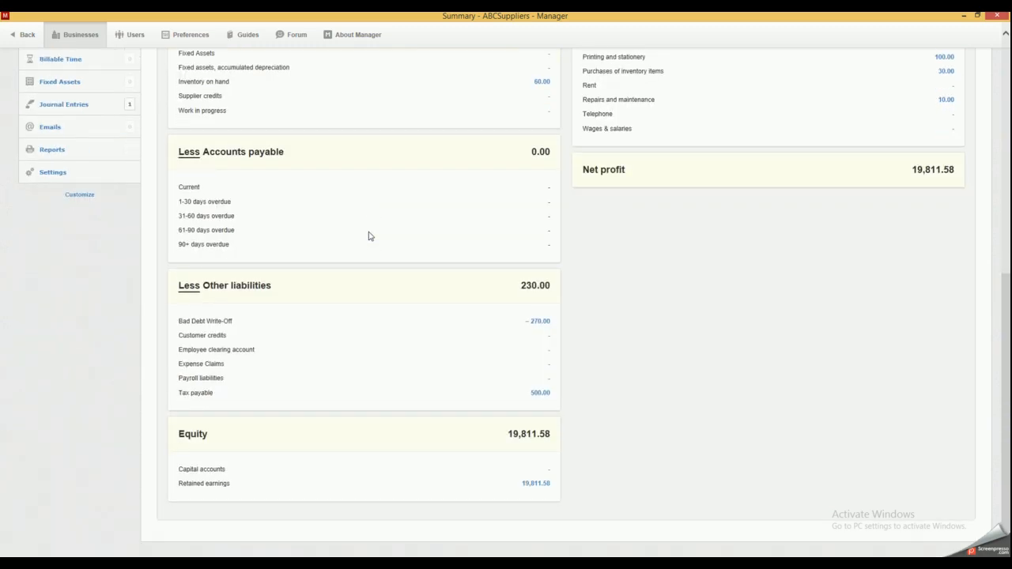
scroll(370, 236, up, 6)
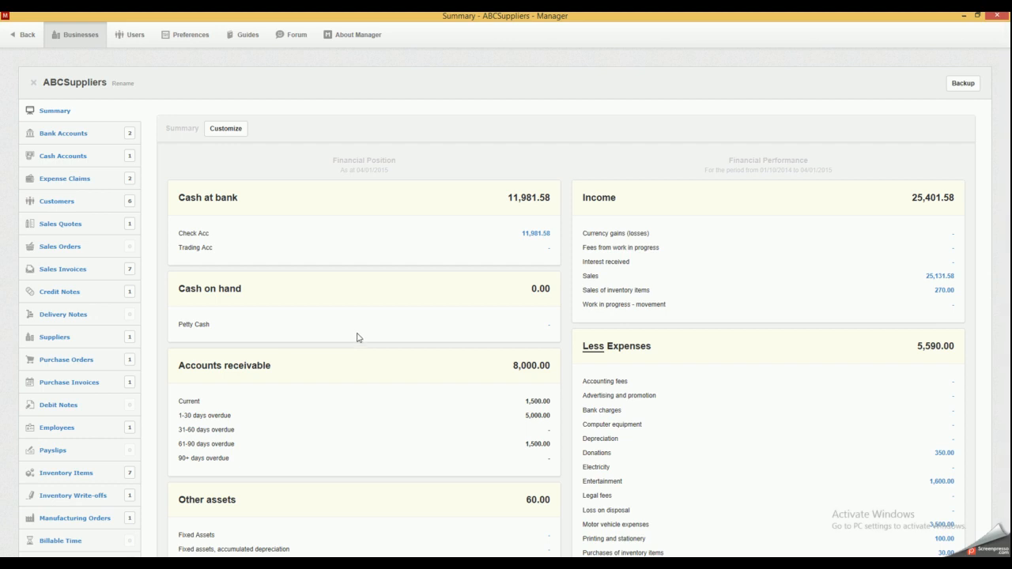
View the bank accounts and cash accounts of ABCSuppliers and look over the remaining modules down to Settings
click(74, 136)
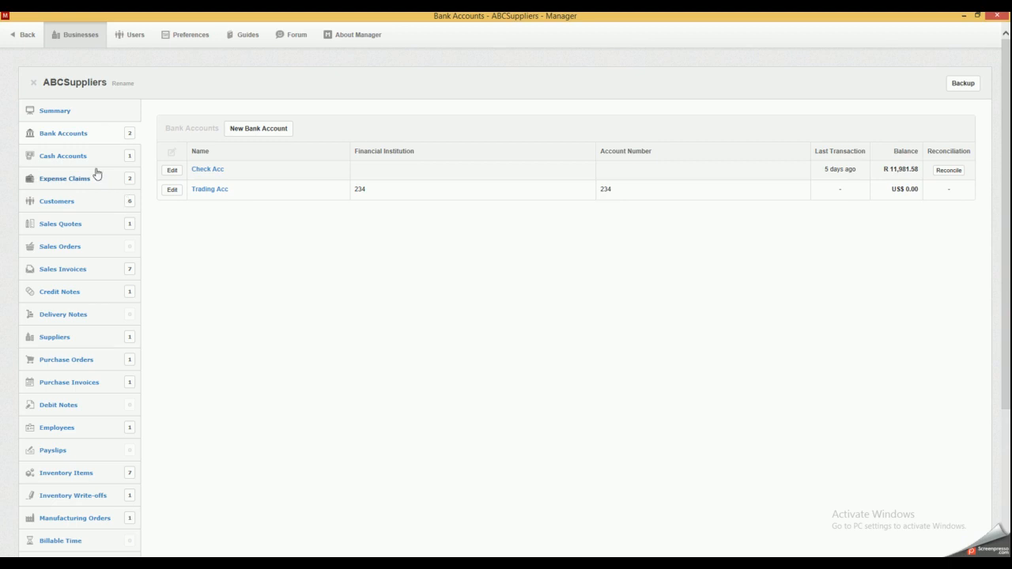
click(71, 160)
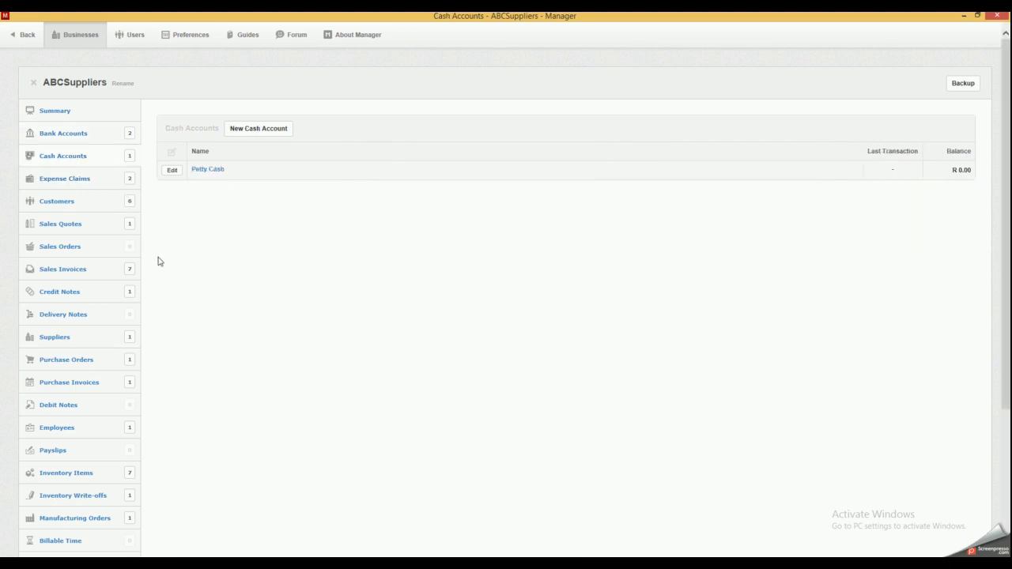
scroll(115, 266, down, 1)
scroll(114, 265, down, 2)
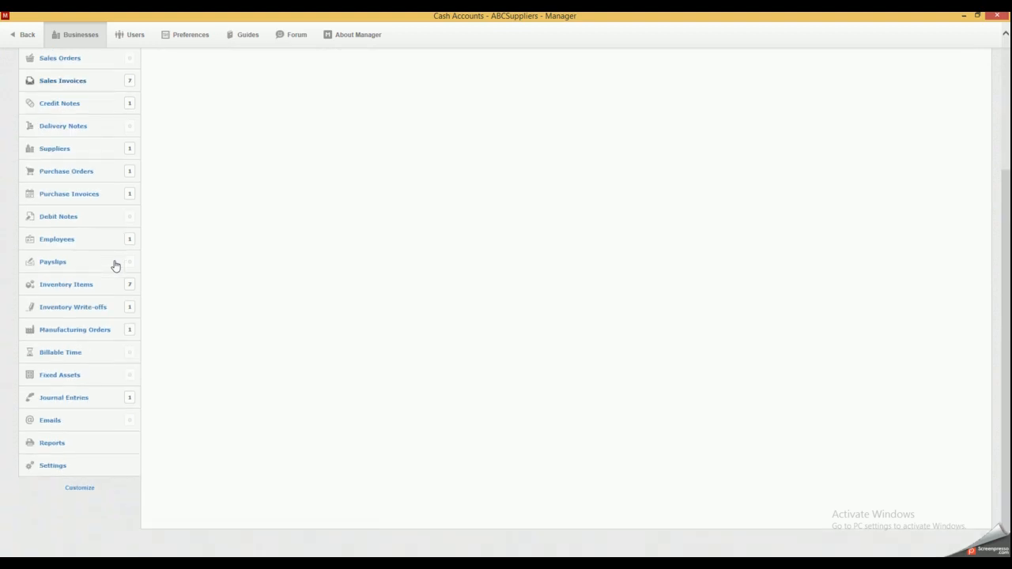
scroll(115, 265, up, 3)
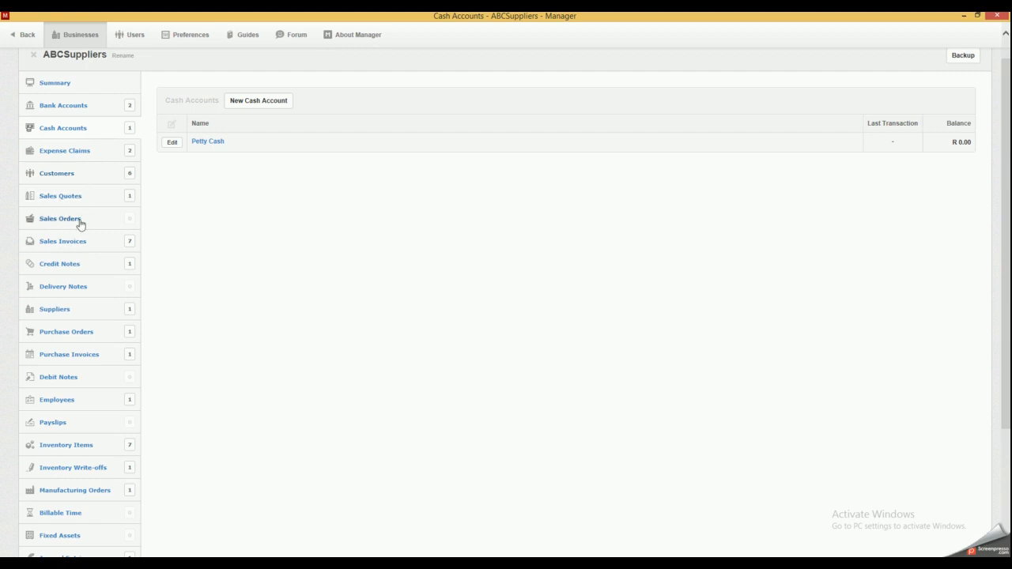
scroll(170, 275, down, 1)
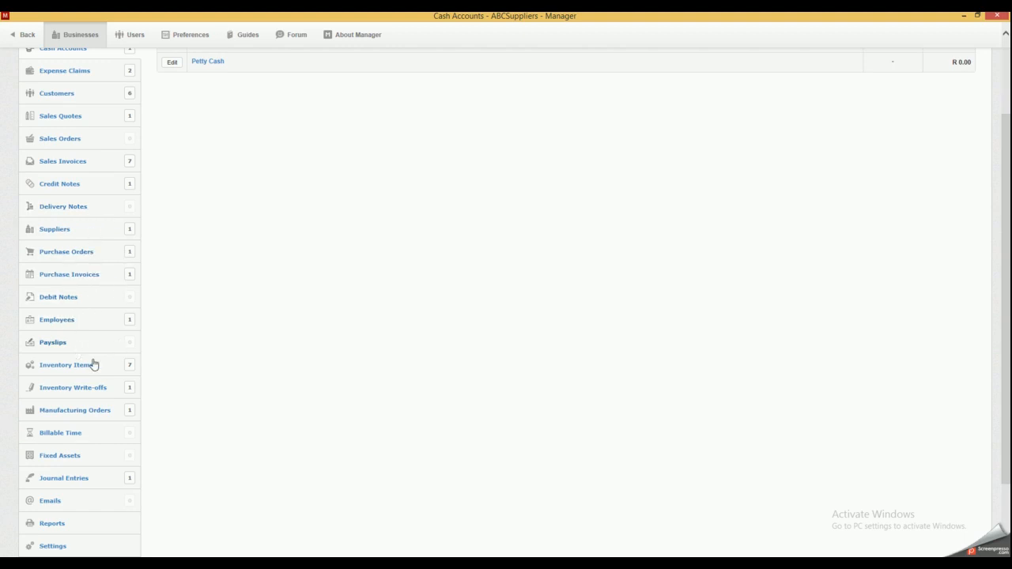
scroll(93, 363, down, 1)
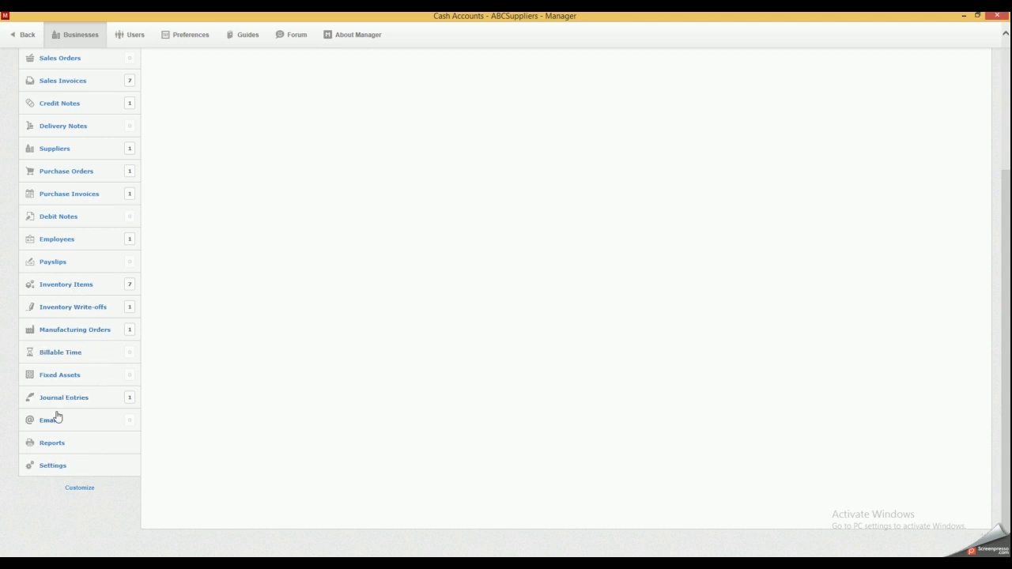
Review which features are enabled in the customization list of the business Settings and save the list
click(52, 466)
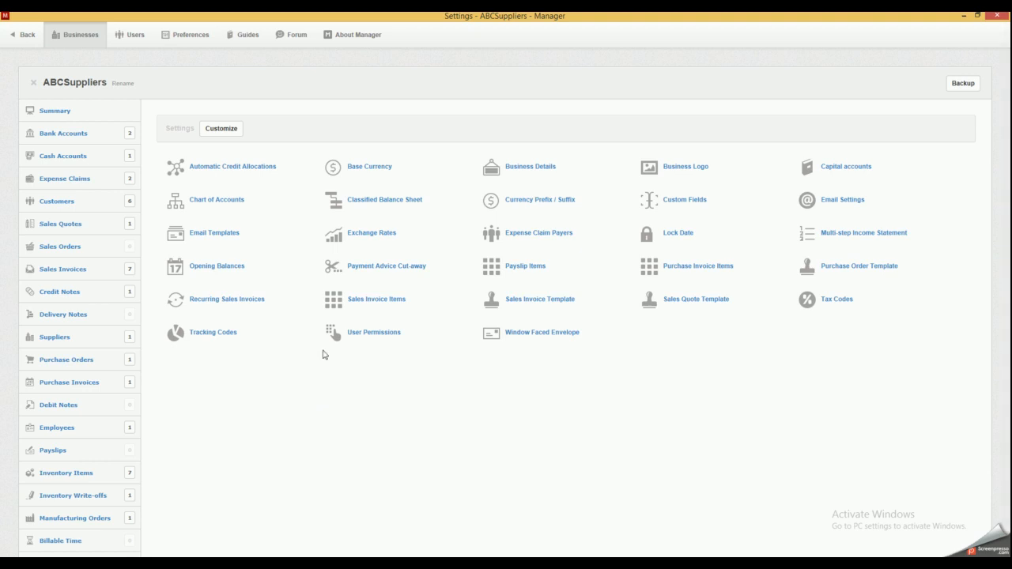
click(234, 132)
scroll(292, 252, down, 3)
scroll(292, 252, down, 3)
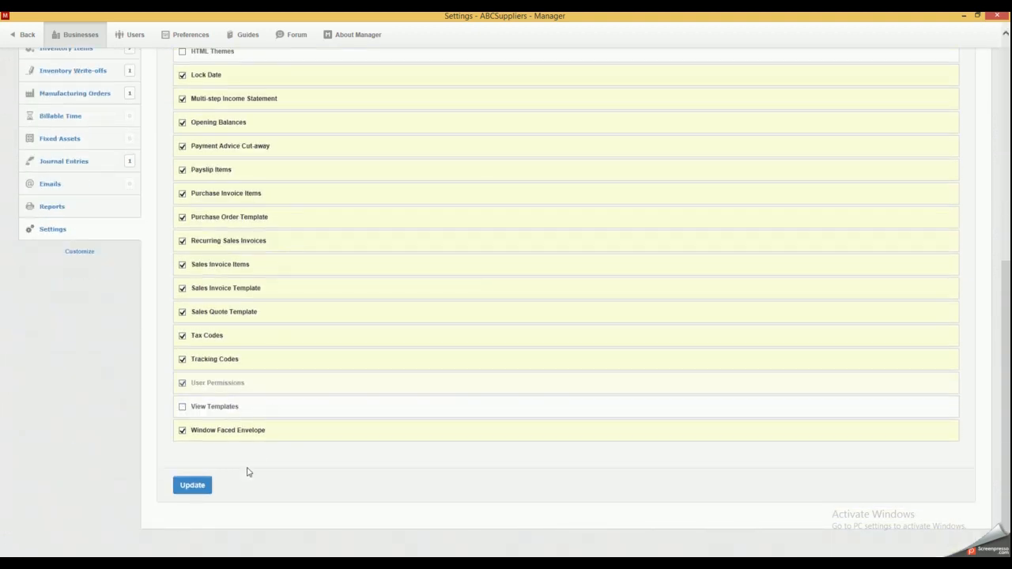
click(199, 486)
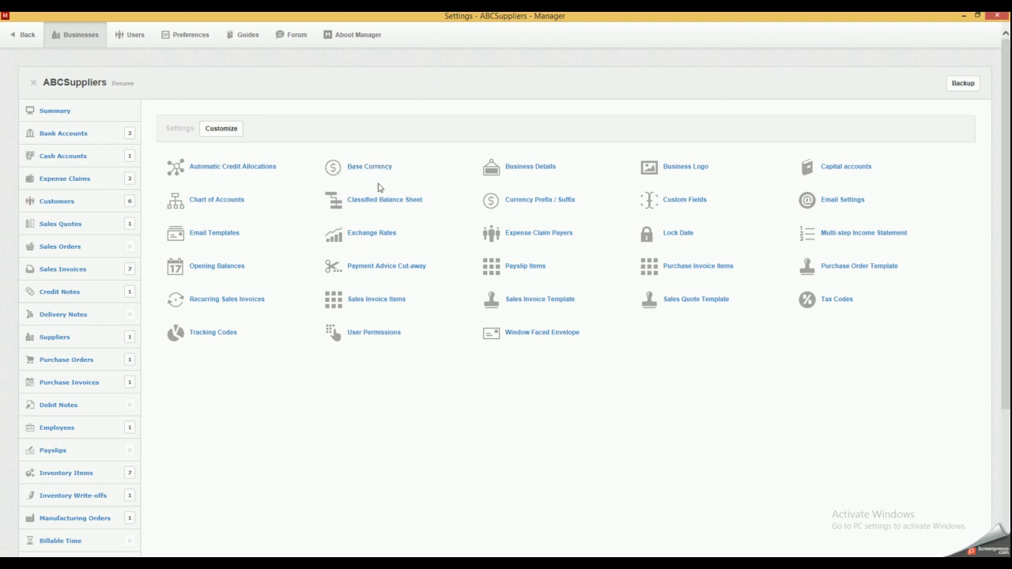
Examine the trading name, contact details and business identifier fields in Business Details, and return to the settings overview
click(510, 170)
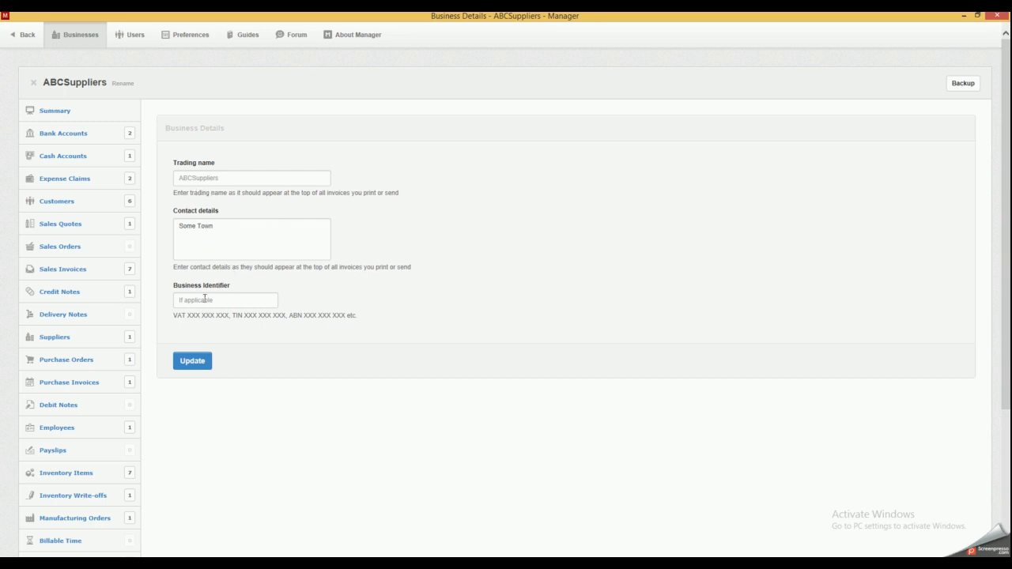
click(180, 301)
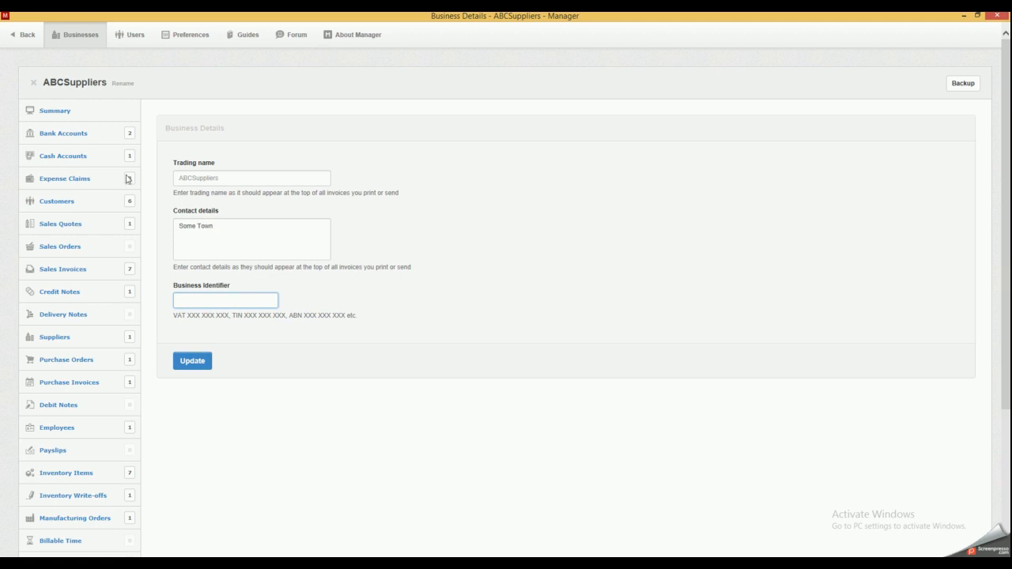
click(24, 34)
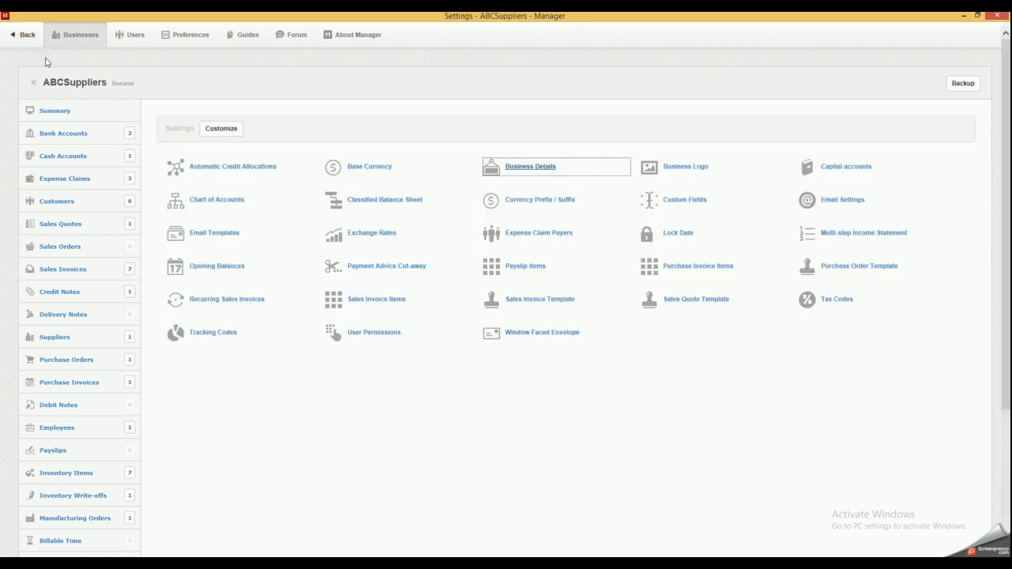
Upload DemoLogo.png from the 750GB2ndHalf (F:) drive as the business logo and return to the settings overview
click(670, 170)
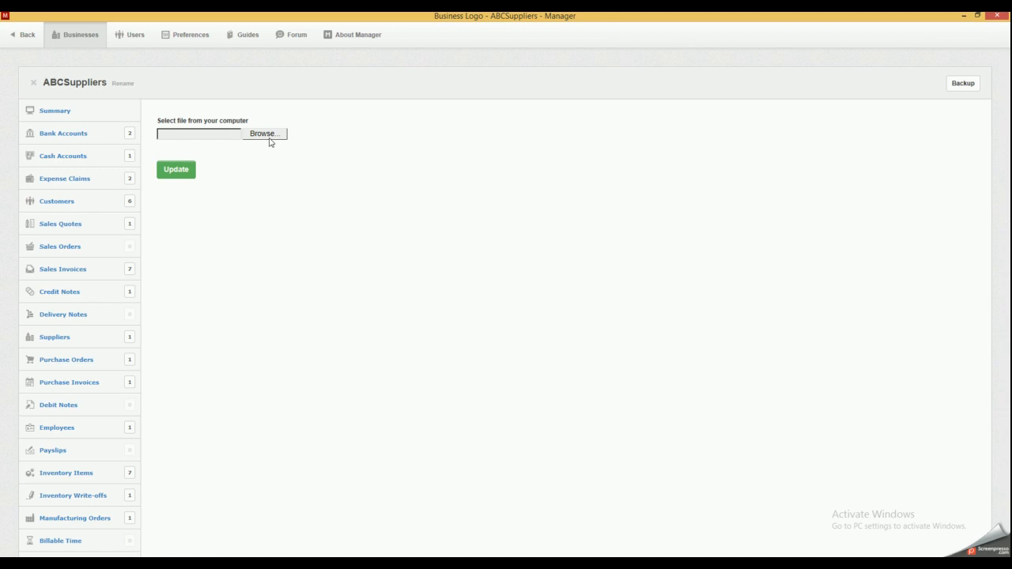
click(271, 135)
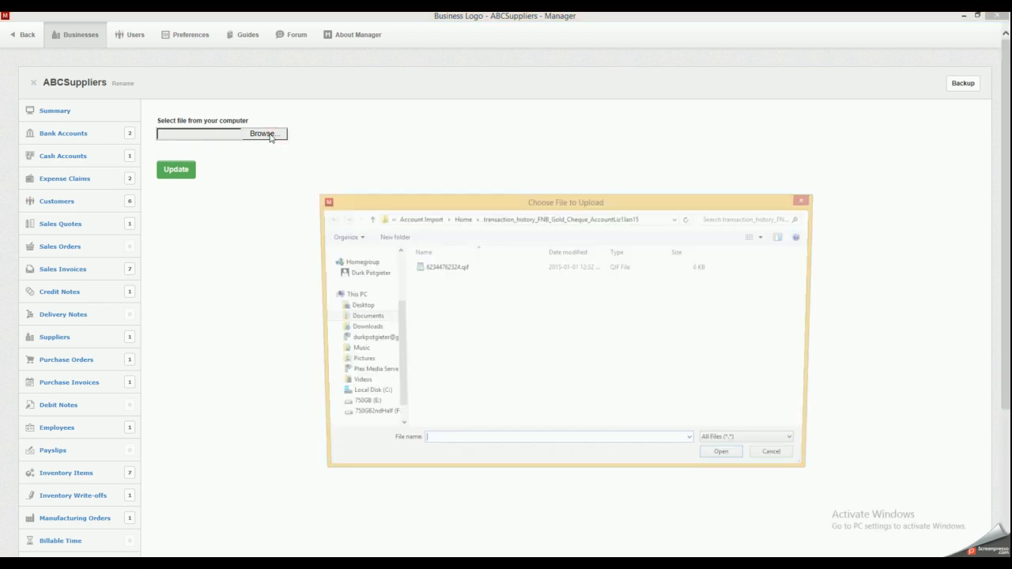
drag(396, 350, 377, 418)
click(367, 417)
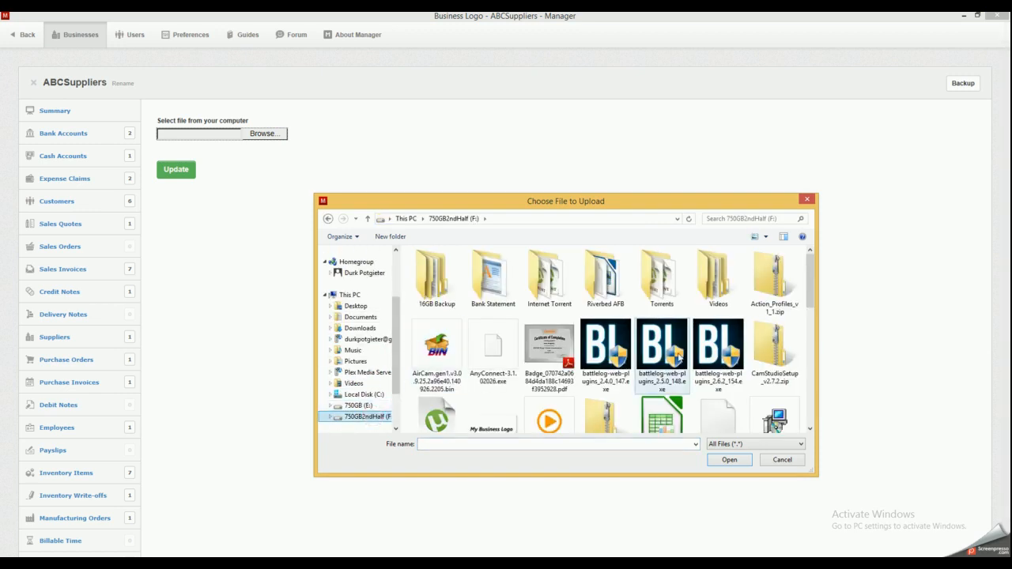
click(765, 237)
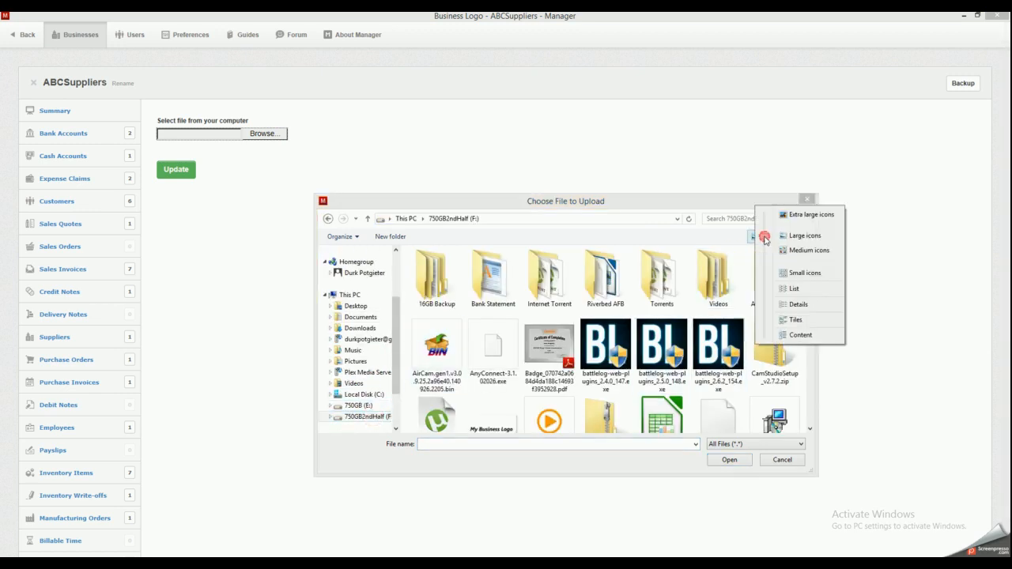
click(793, 303)
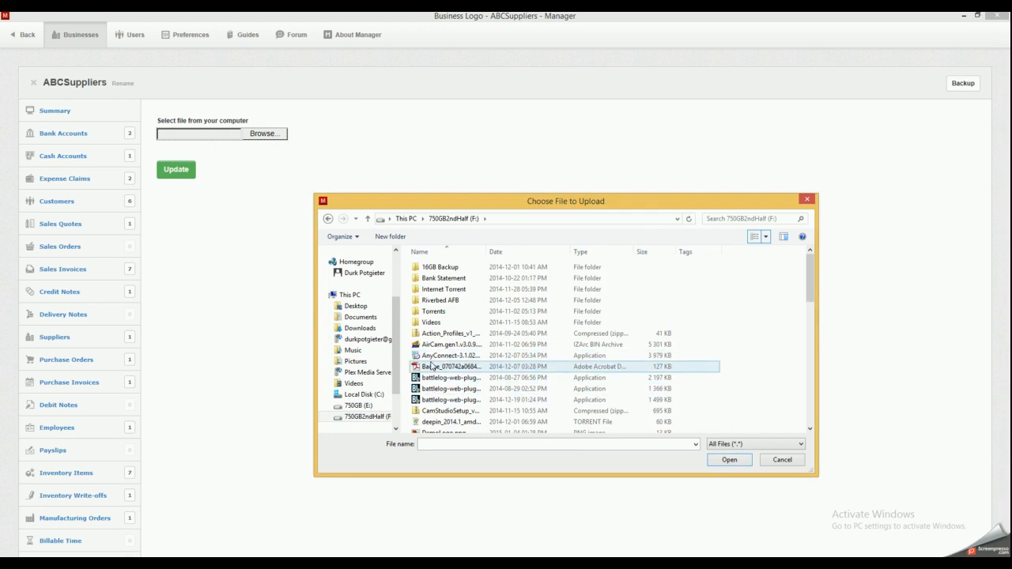
drag(813, 286, 818, 320)
click(443, 317)
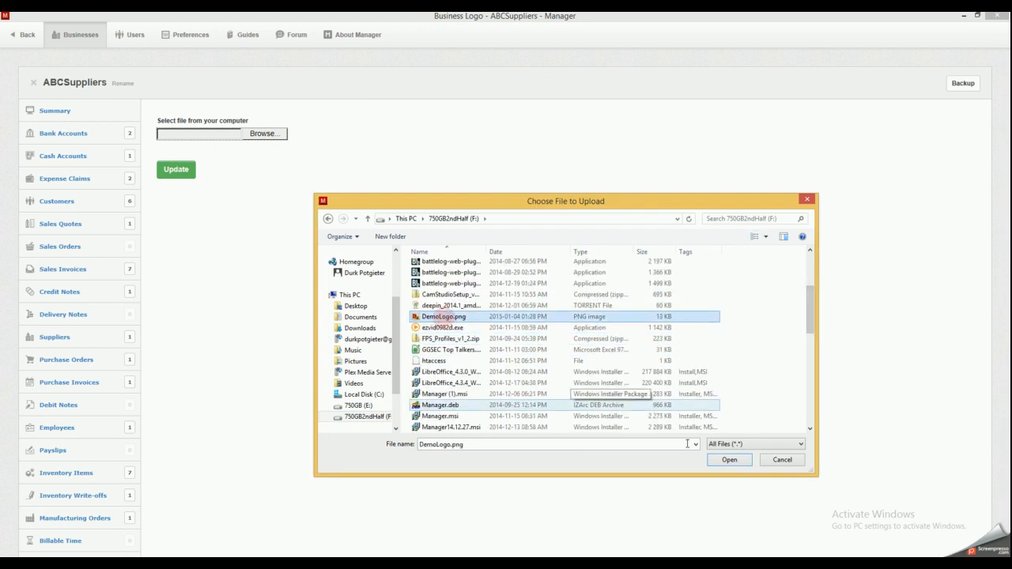
click(729, 460)
click(178, 172)
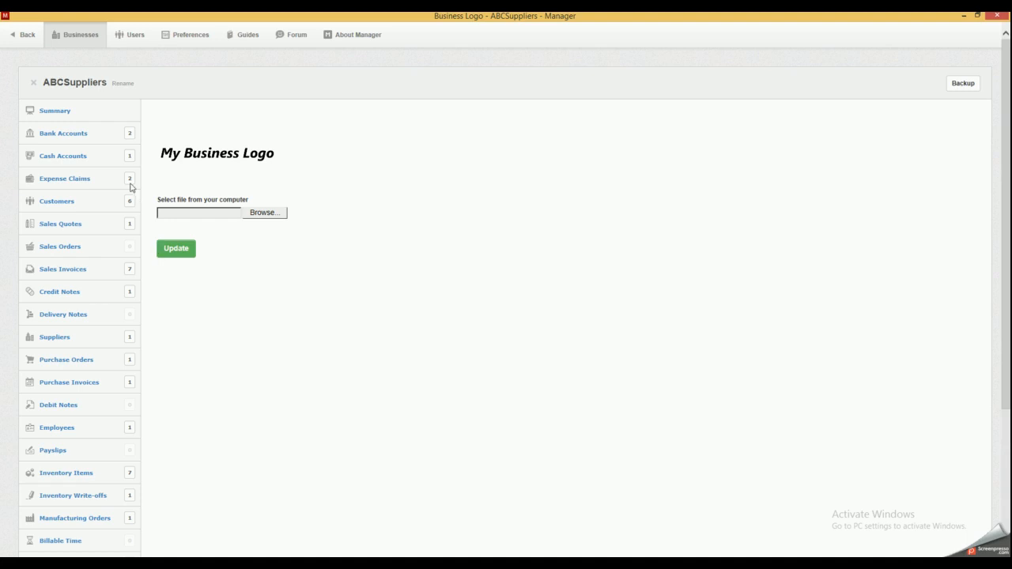
click(24, 35)
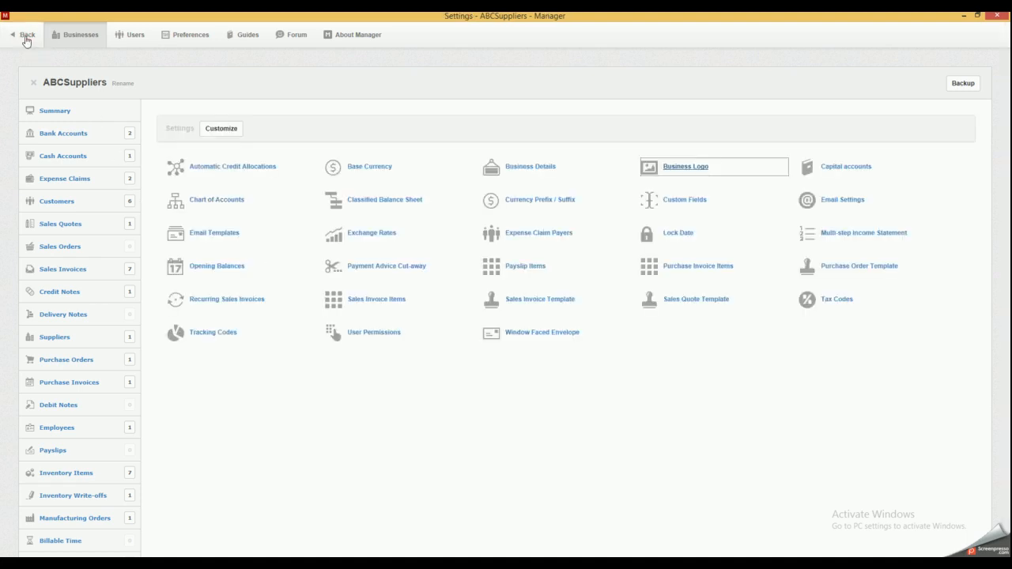
View the members and sub accounts in the Capital accounts settings, and reopen the ABCSuppliers business
click(836, 170)
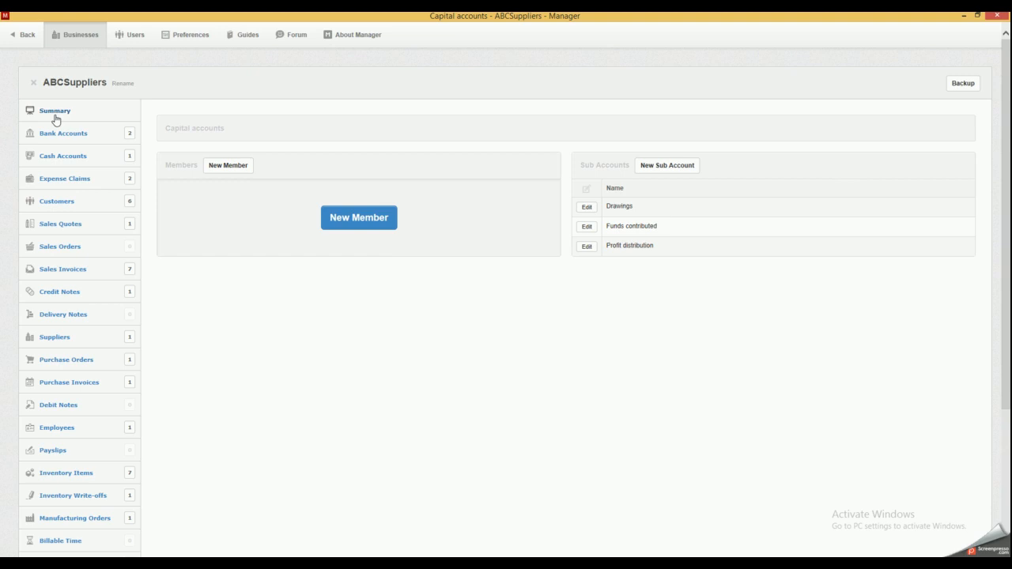
click(79, 34)
click(325, 105)
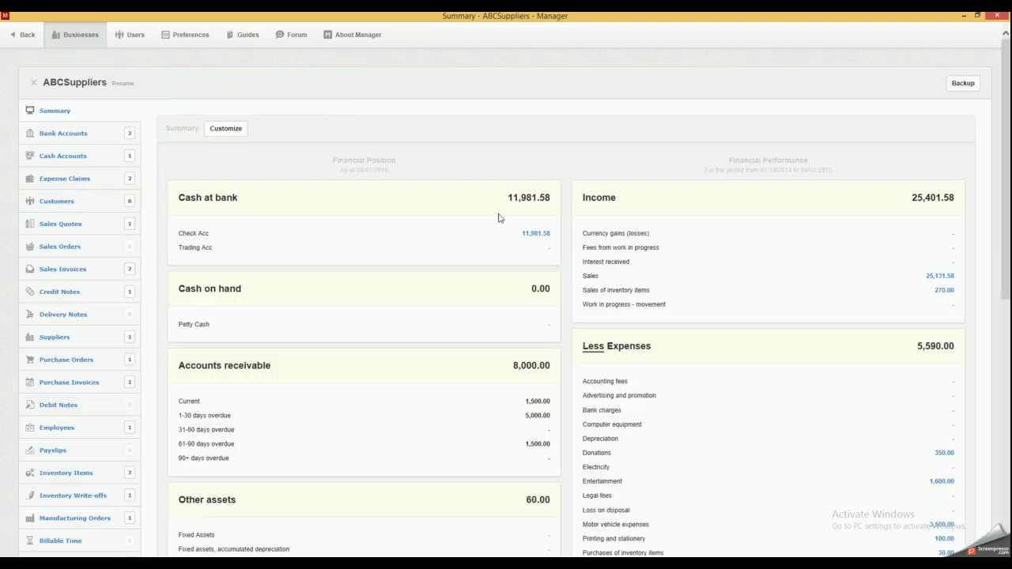
Open the Chart of Accounts from the business settings and review its income, expense, asset, liability and equity accounts
scroll(124, 353, down, 10)
click(52, 171)
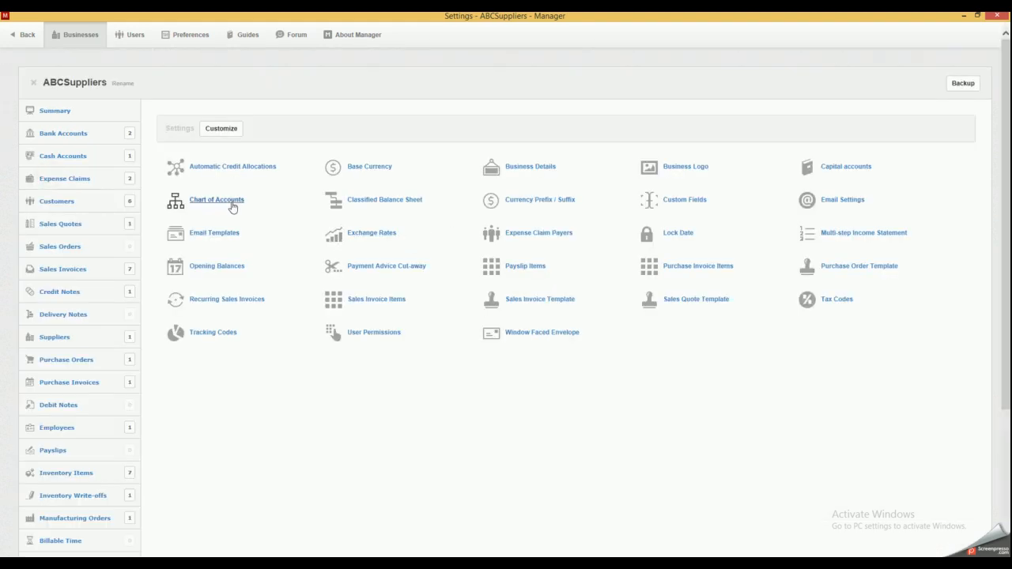
click(230, 204)
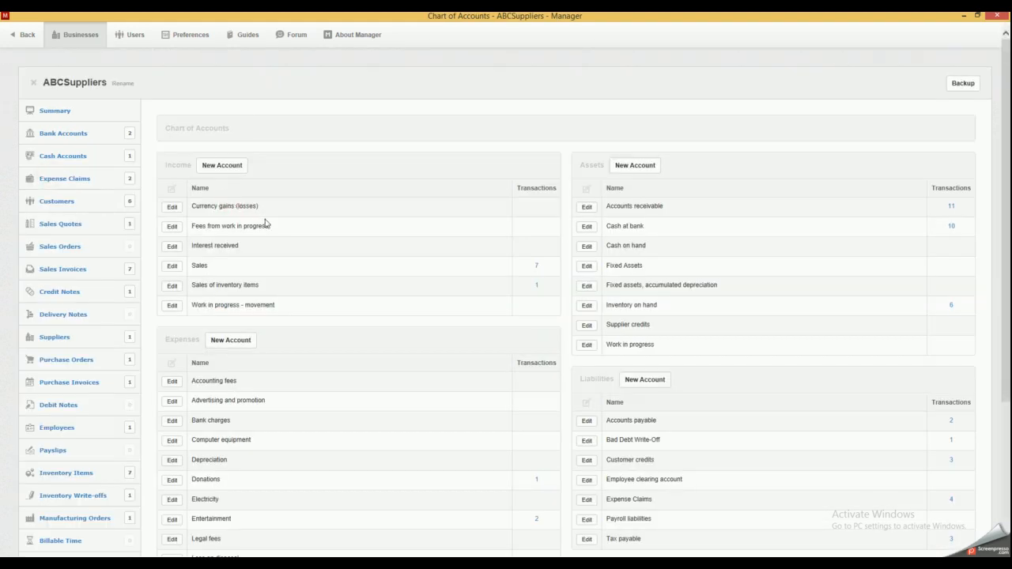
scroll(299, 239, down, 2)
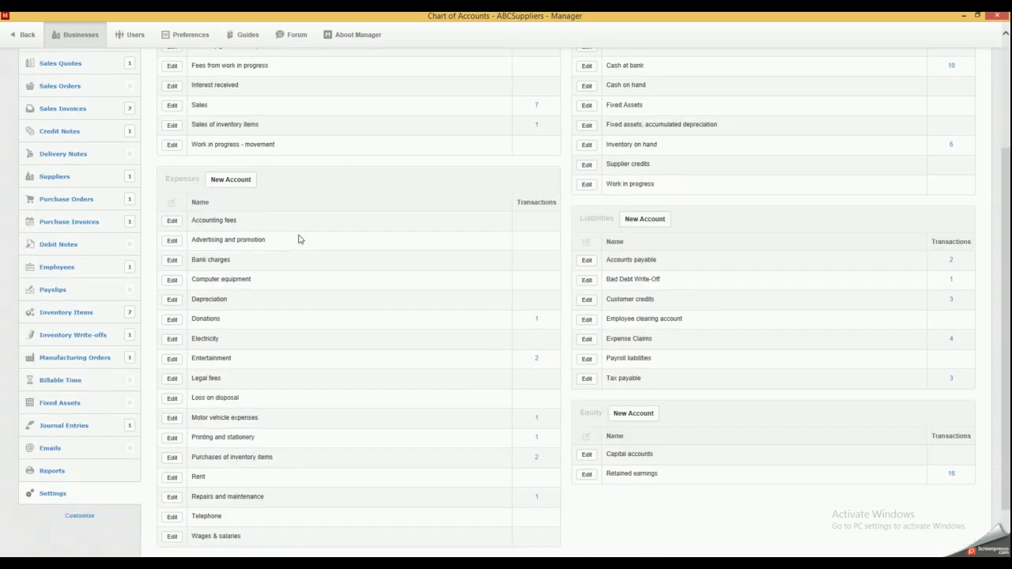
scroll(299, 240, down, 1)
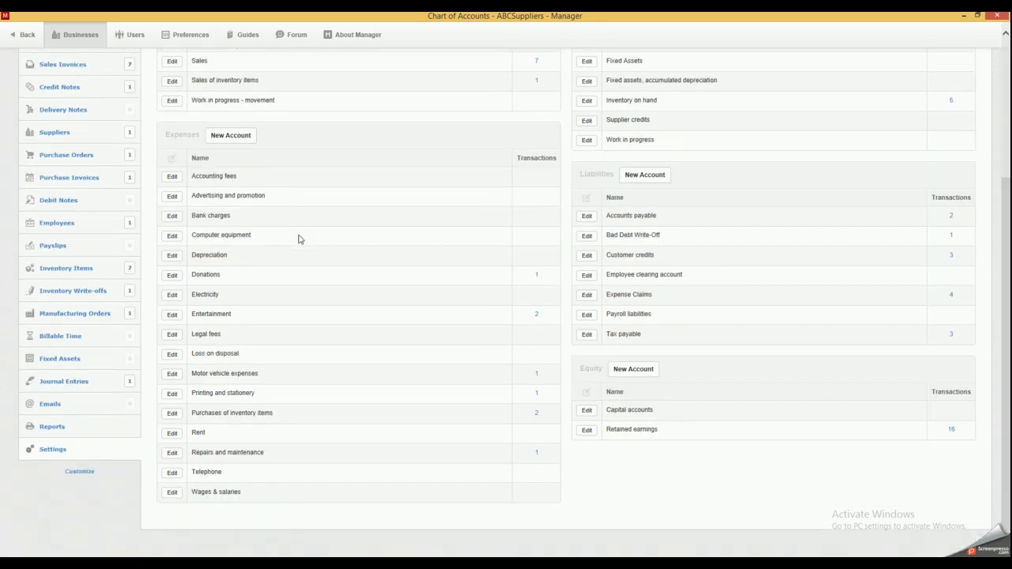
Look over the income and expense accounts in the Chart of Accounts once more, and return to the settings overview
scroll(299, 239, up, 1)
scroll(298, 240, up, 1)
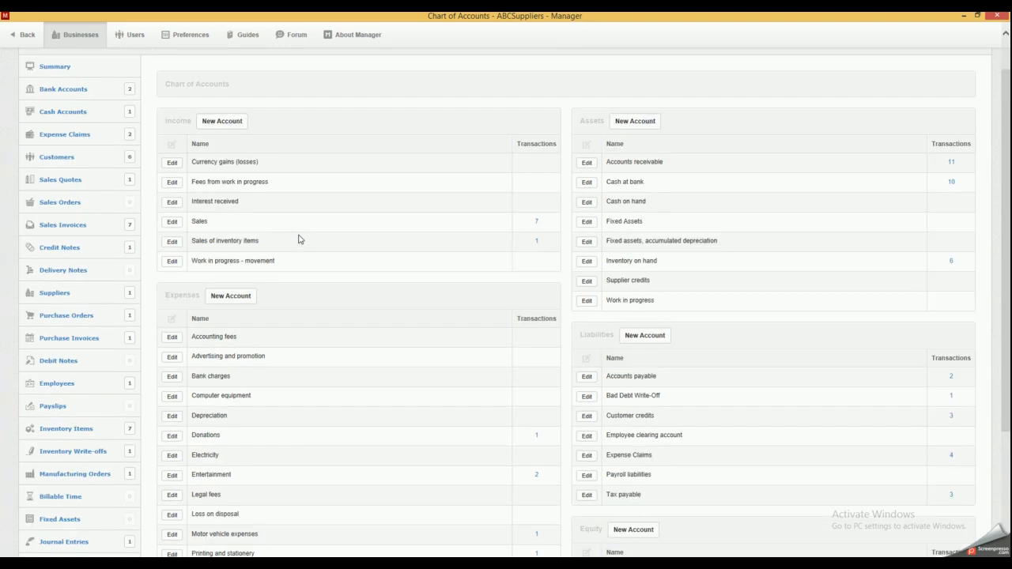
scroll(299, 240, up, 1)
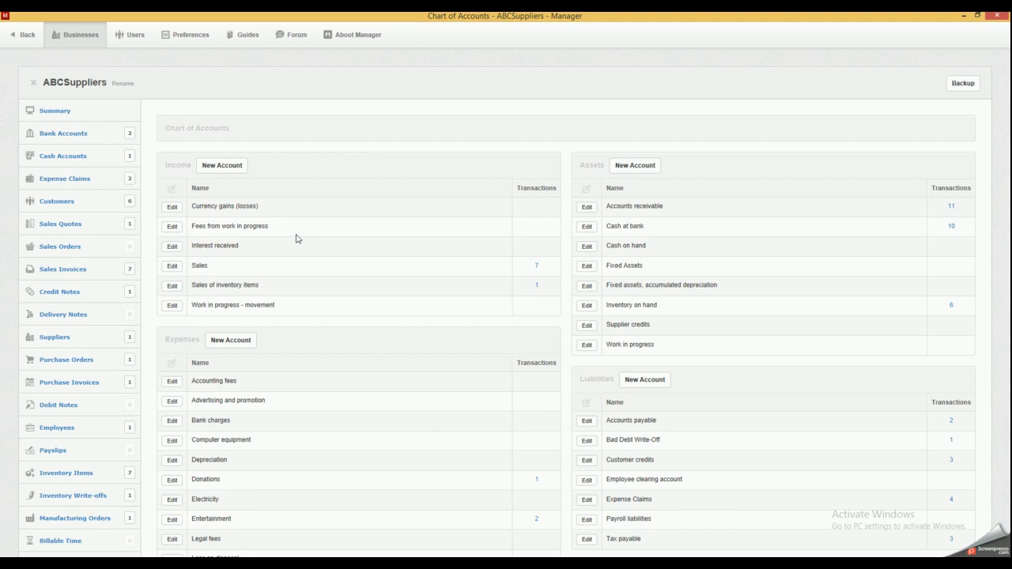
scroll(297, 242, down, 1)
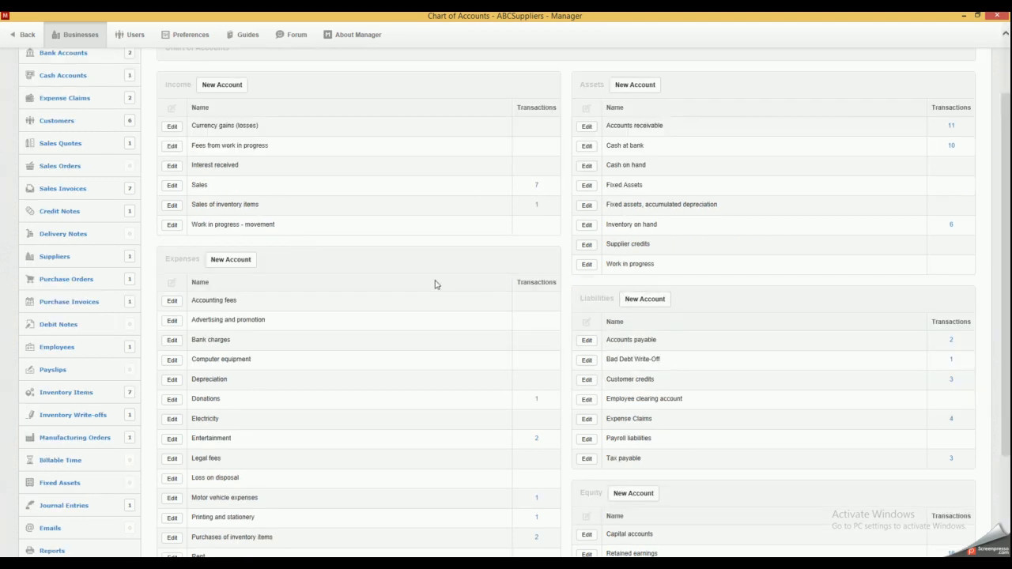
scroll(433, 283, up, 1)
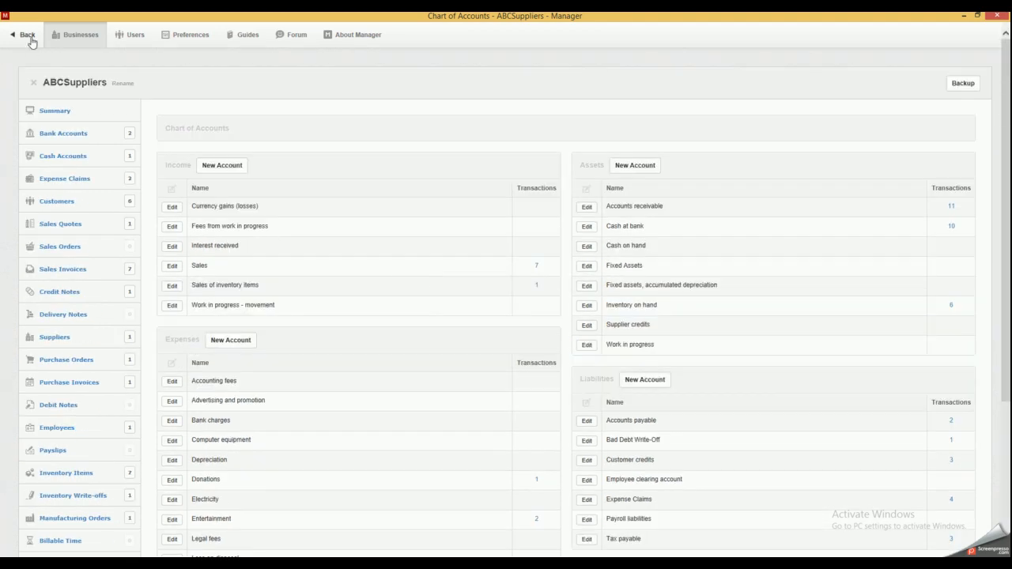
click(29, 37)
Examine the asset and liability groups, their accounts and the preview in Classified Balance Sheet, and return to the settings overview
click(384, 204)
scroll(345, 277, down, 1)
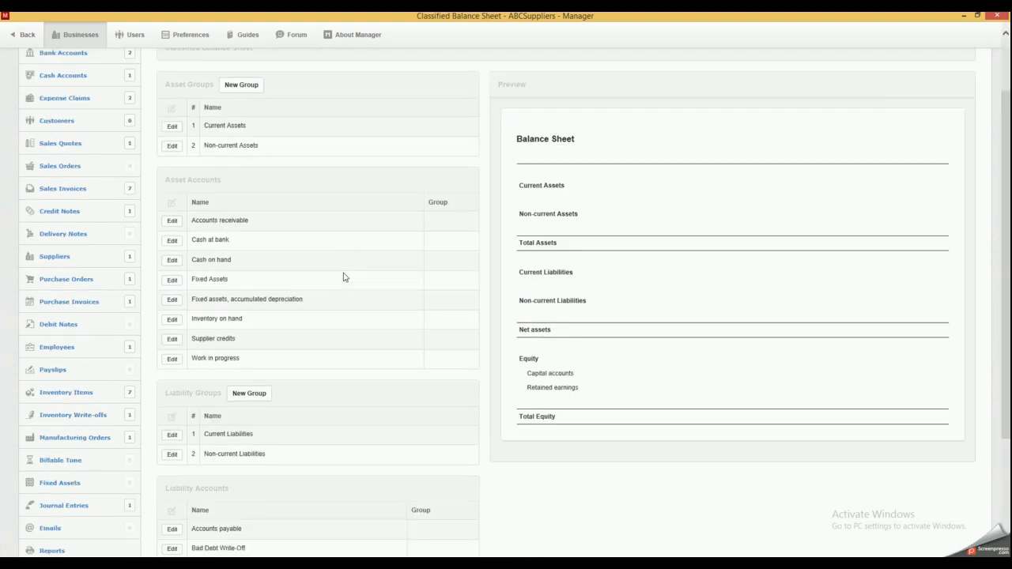
scroll(344, 277, down, 1)
scroll(343, 275, down, 1)
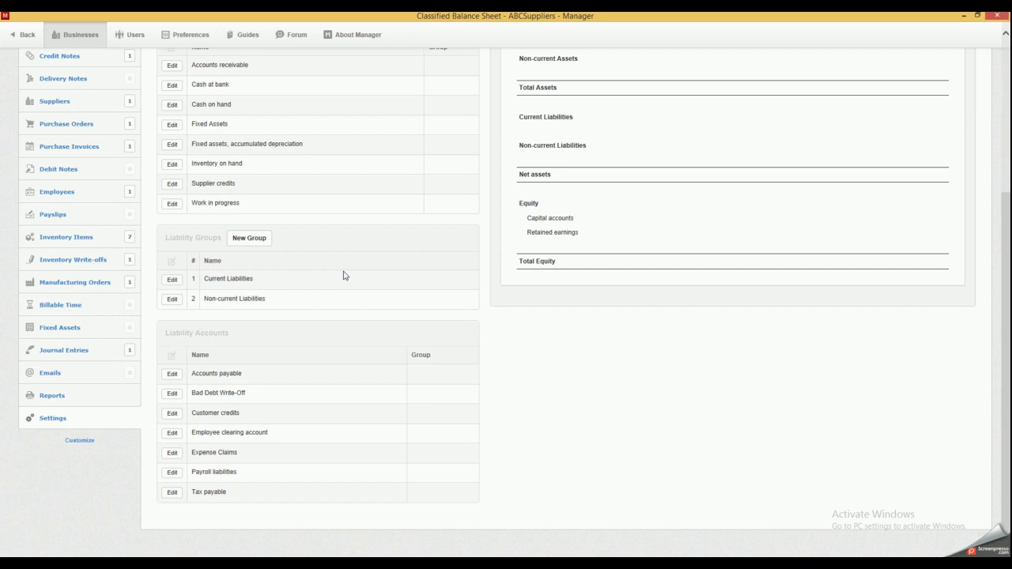
scroll(313, 332, up, 2)
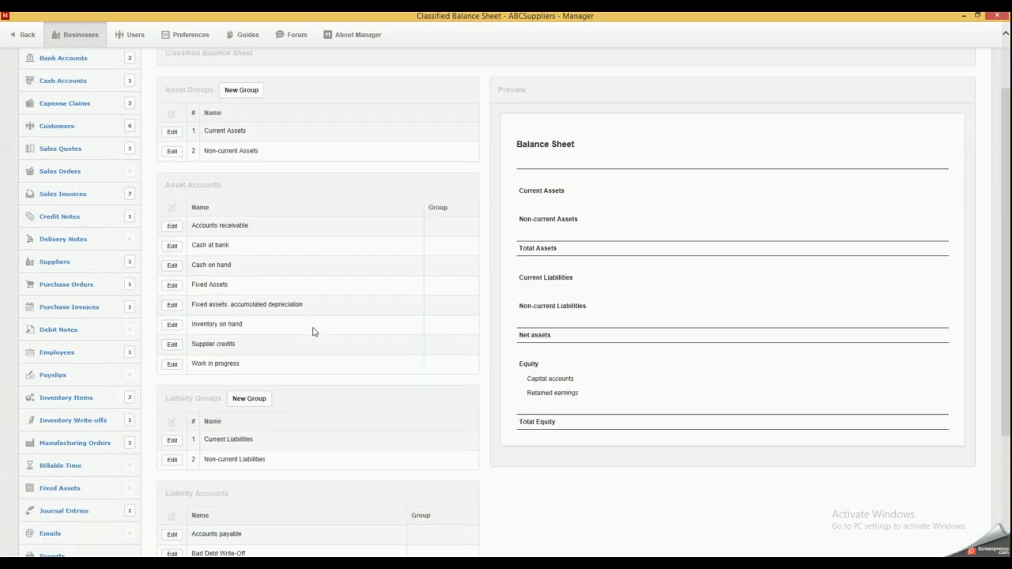
scroll(314, 331, up, 1)
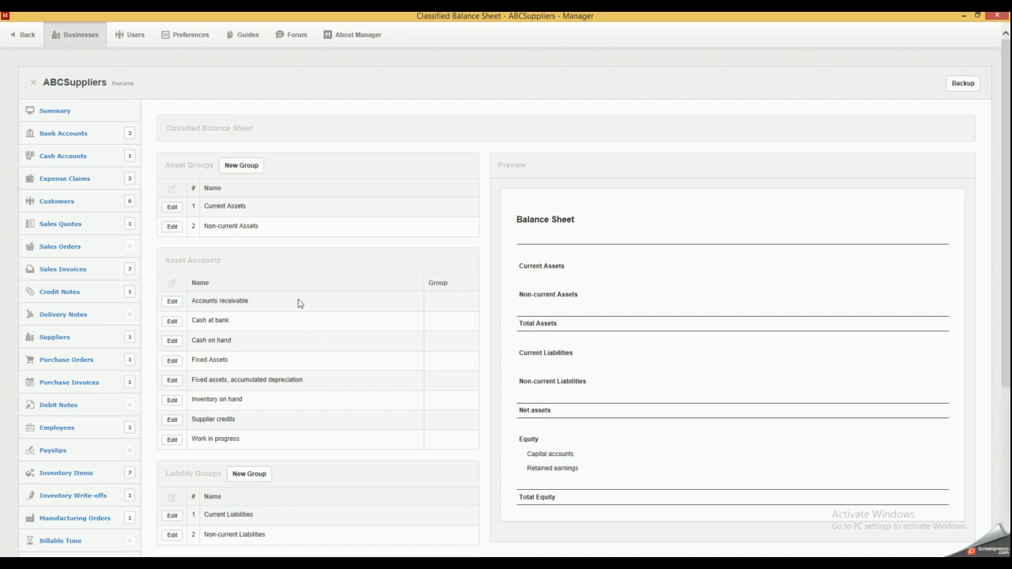
scroll(285, 293, down, 3)
click(52, 418)
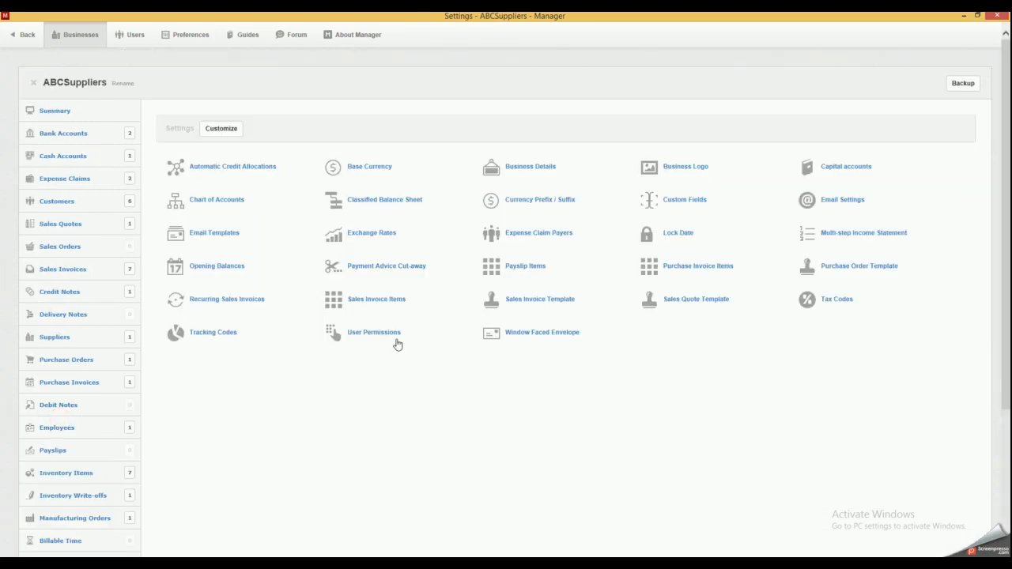
Enter $ as the currency symbol prefix in Currency Prefix / Suffix, and return to the settings overview without updating
click(532, 200)
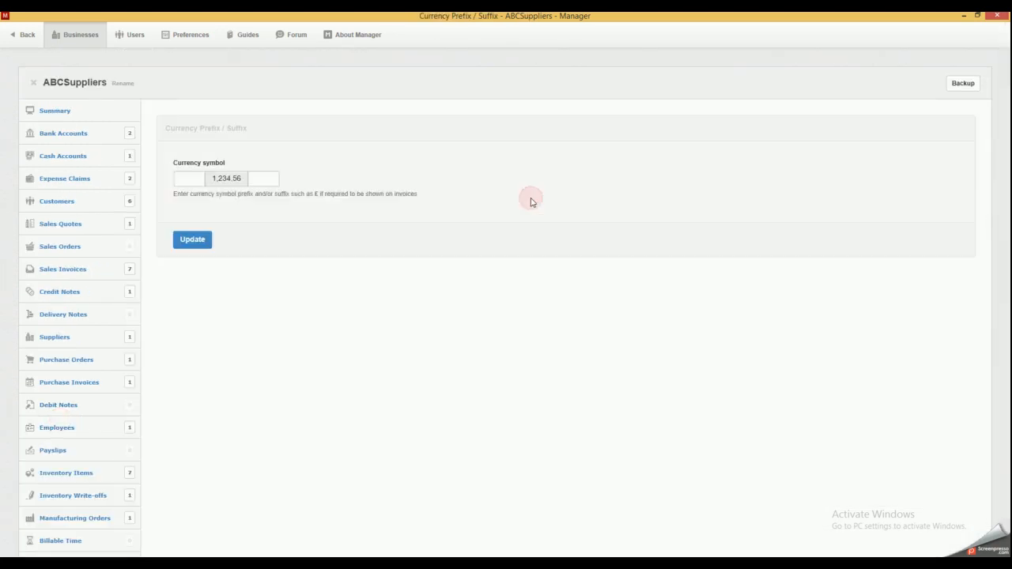
click(192, 180)
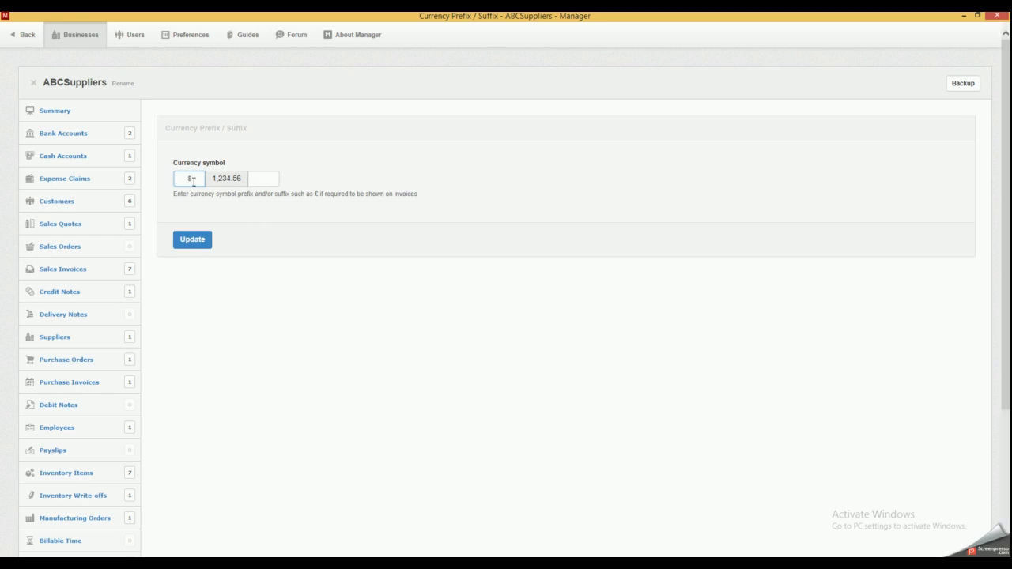
scroll(47, 324, down, 3)
click(60, 467)
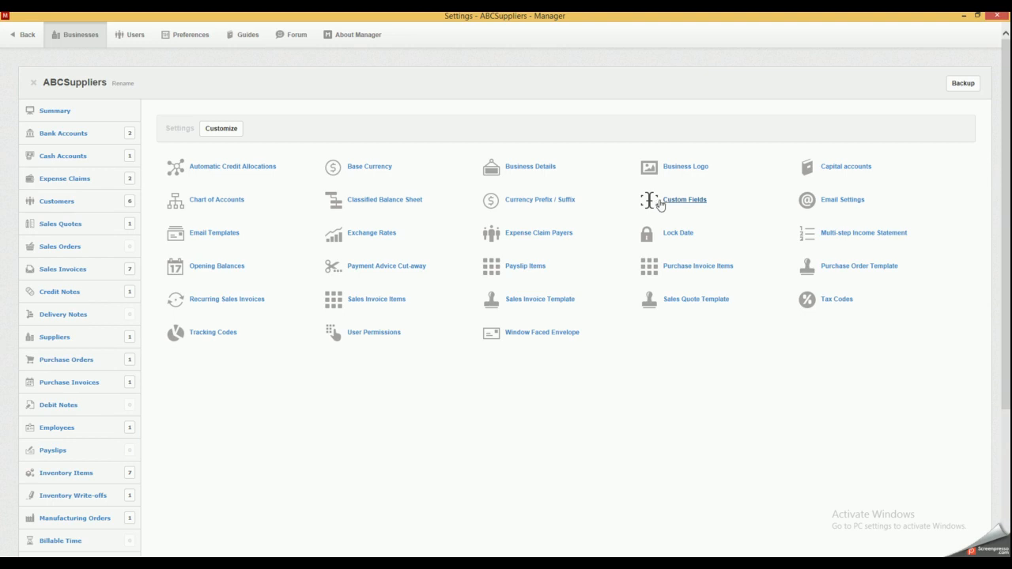
Start a new custom field for the Supplier form, view its label, type and size options, and return to the settings overview
click(686, 201)
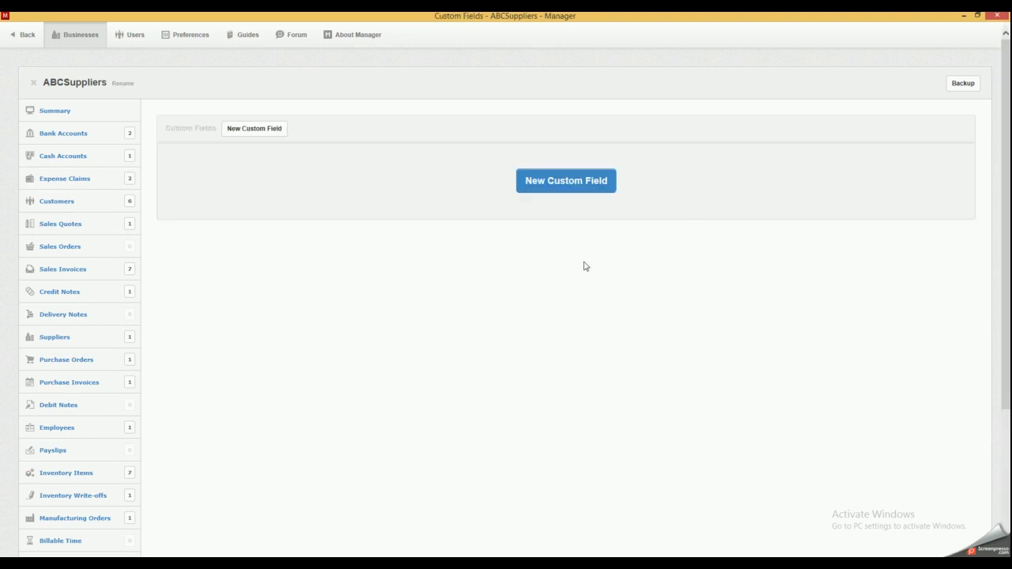
click(567, 182)
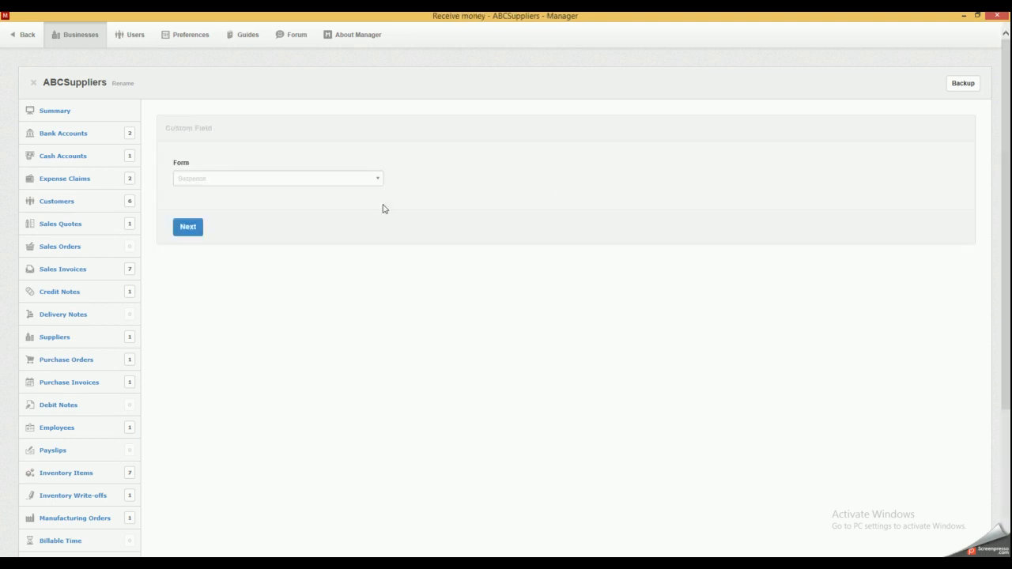
click(381, 180)
scroll(322, 224, down, 5)
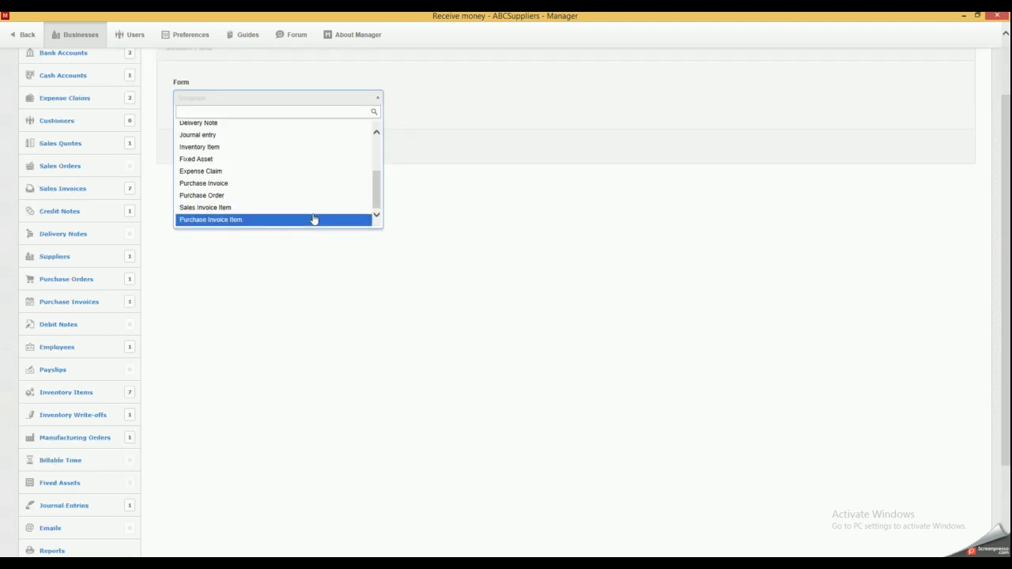
scroll(265, 210, up, 1)
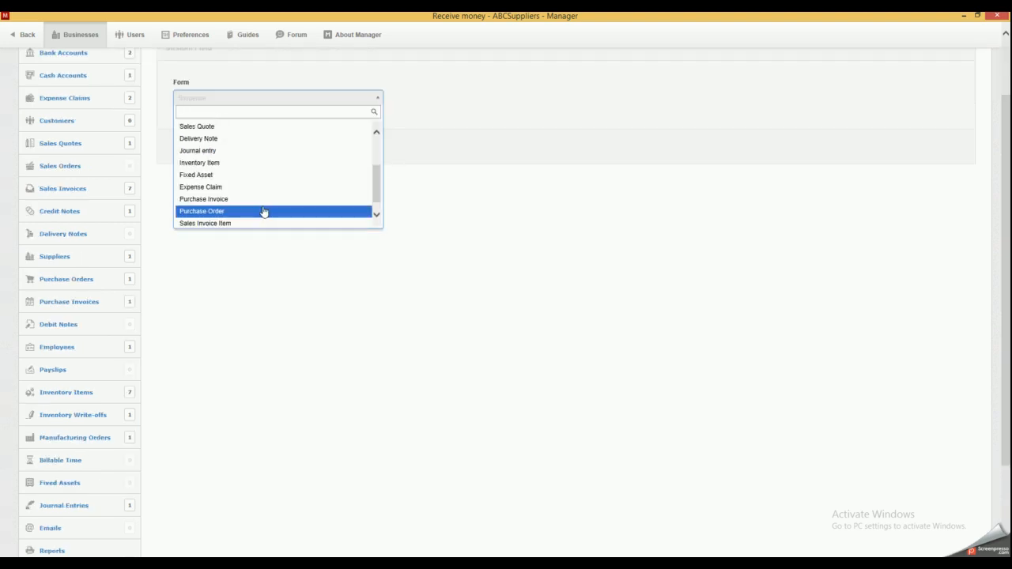
scroll(264, 210, up, 5)
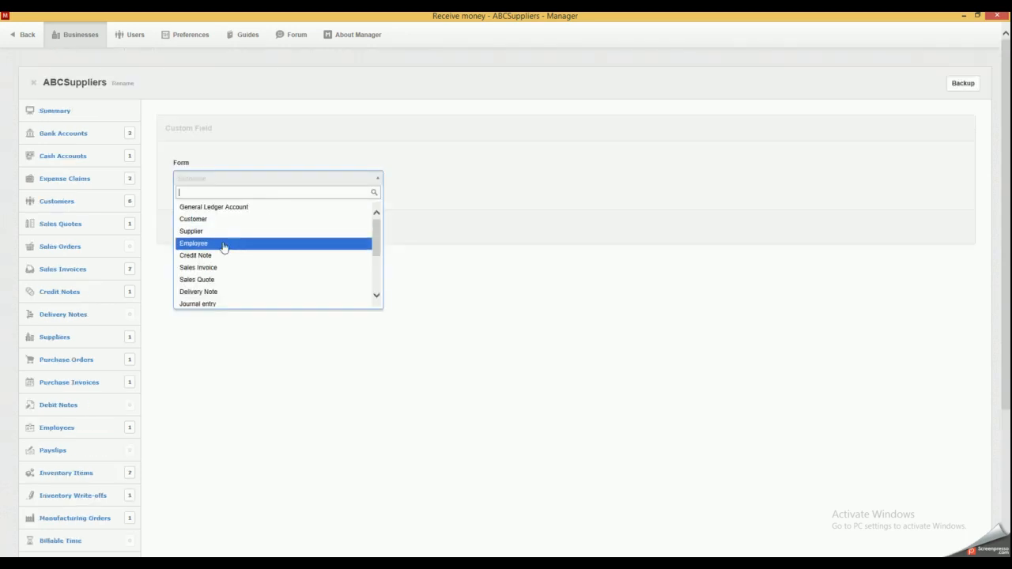
click(192, 232)
click(190, 231)
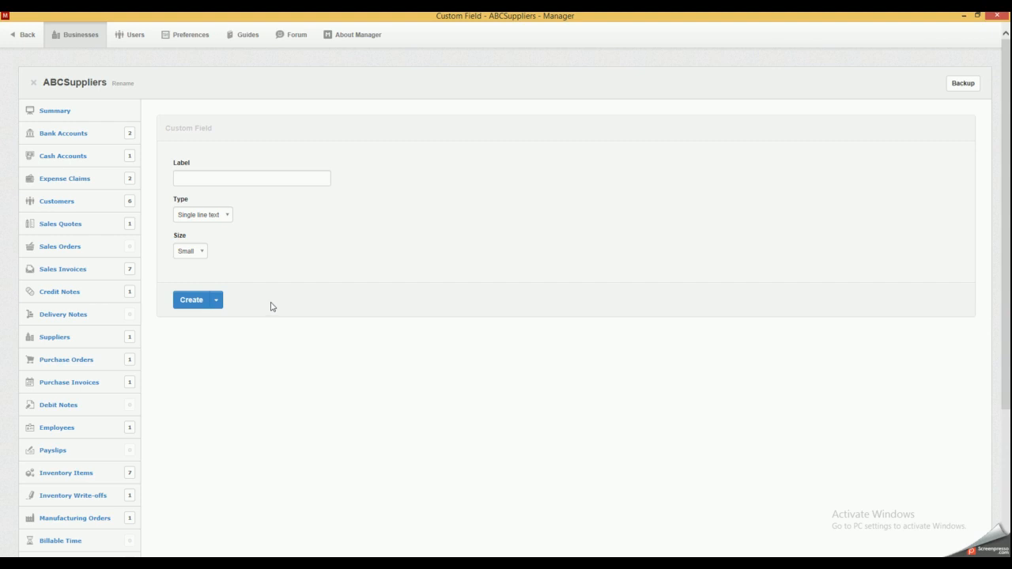
scroll(271, 307, down, 5)
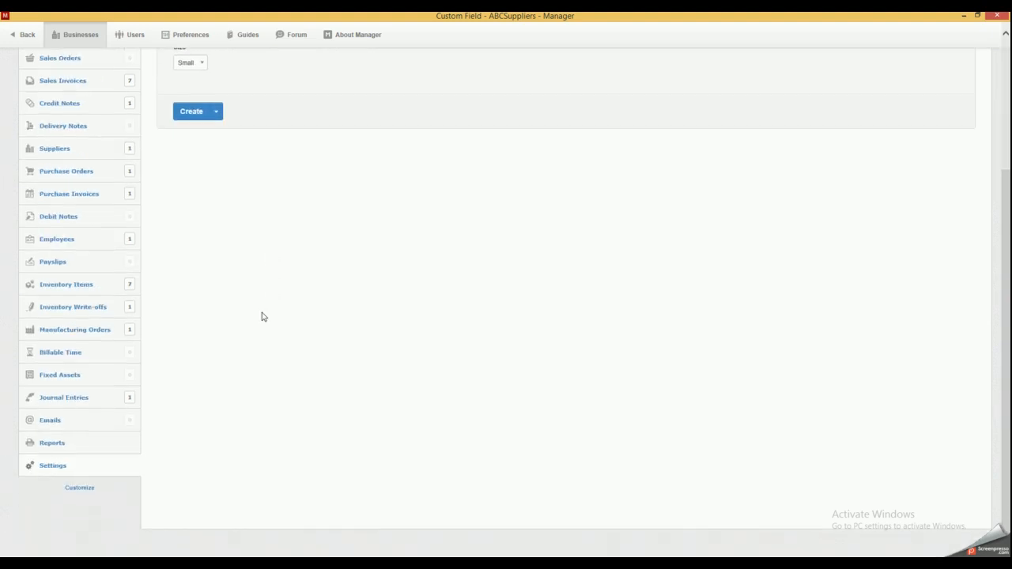
click(62, 466)
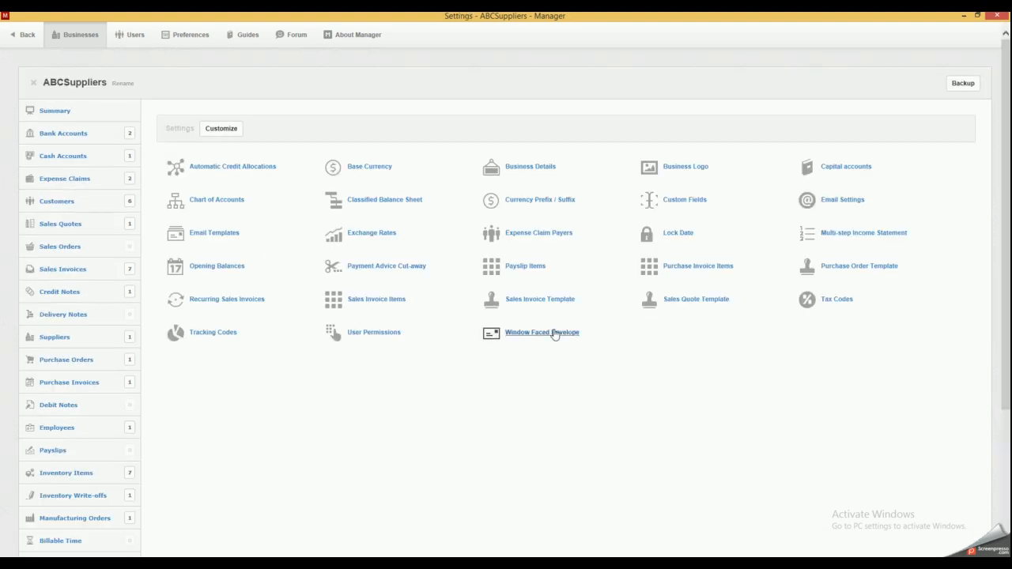
Examine the email address and custom SMTP server options in Email Settings, and return to the settings overview
click(837, 199)
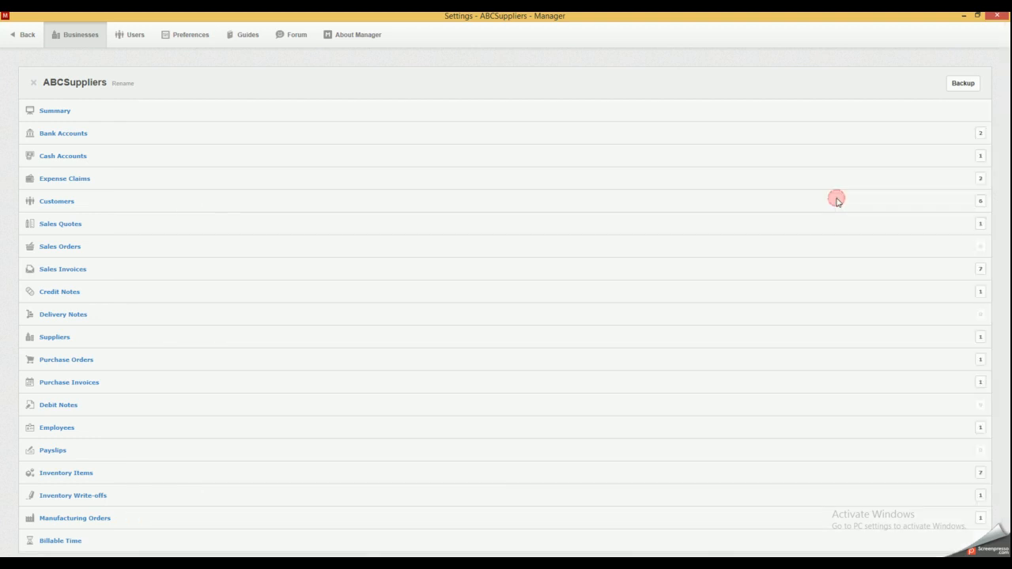
click(249, 177)
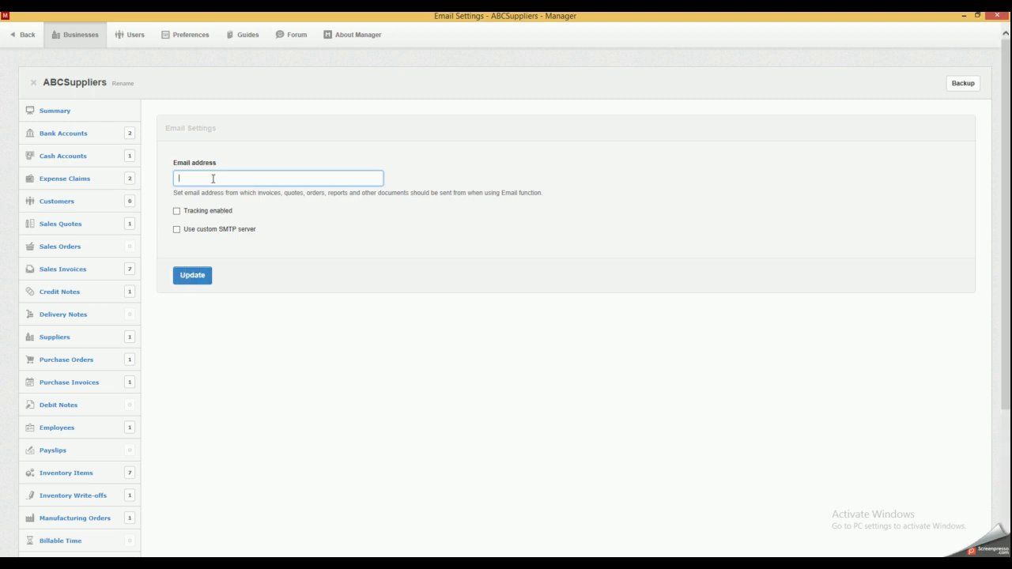
click(193, 231)
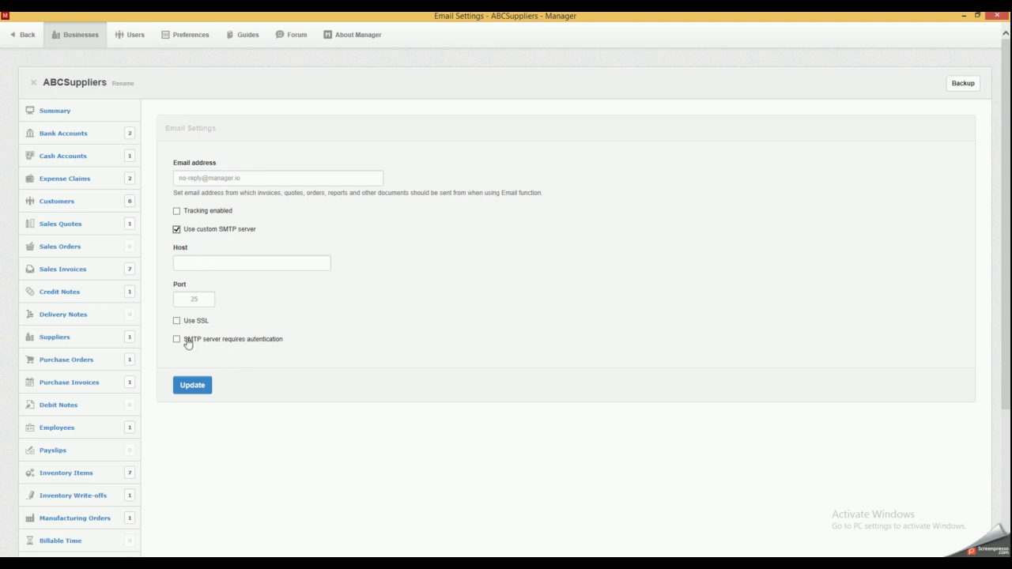
click(201, 230)
scroll(201, 260, down, 3)
click(52, 466)
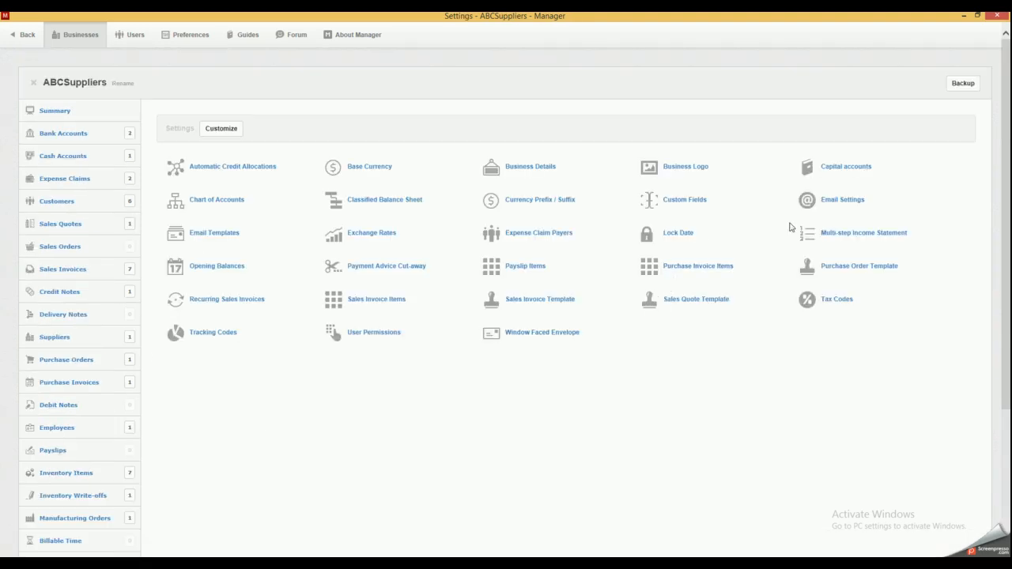
View the subject and message body fields of the Sales Quote email template, and return to the settings overview
click(213, 234)
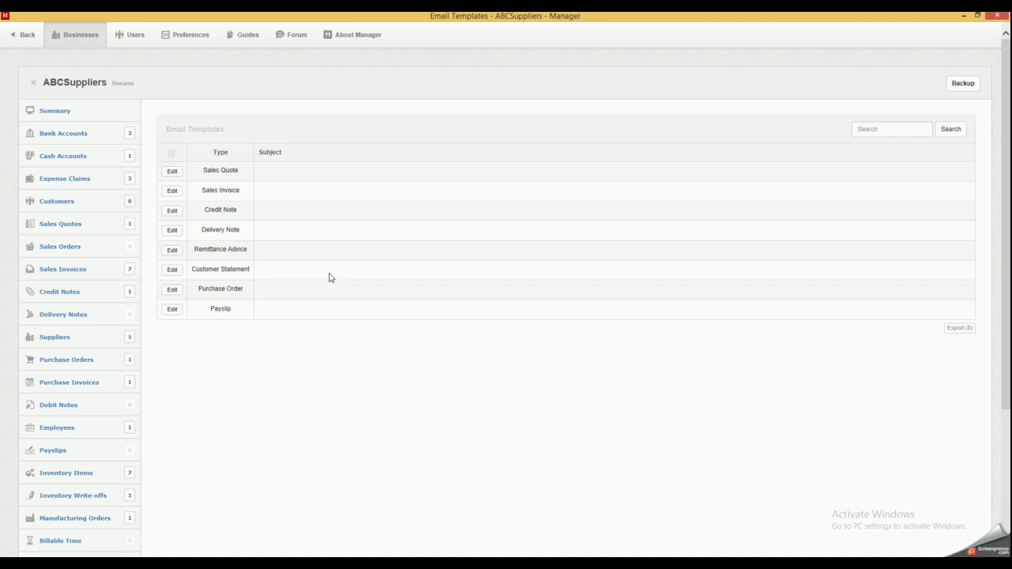
click(172, 171)
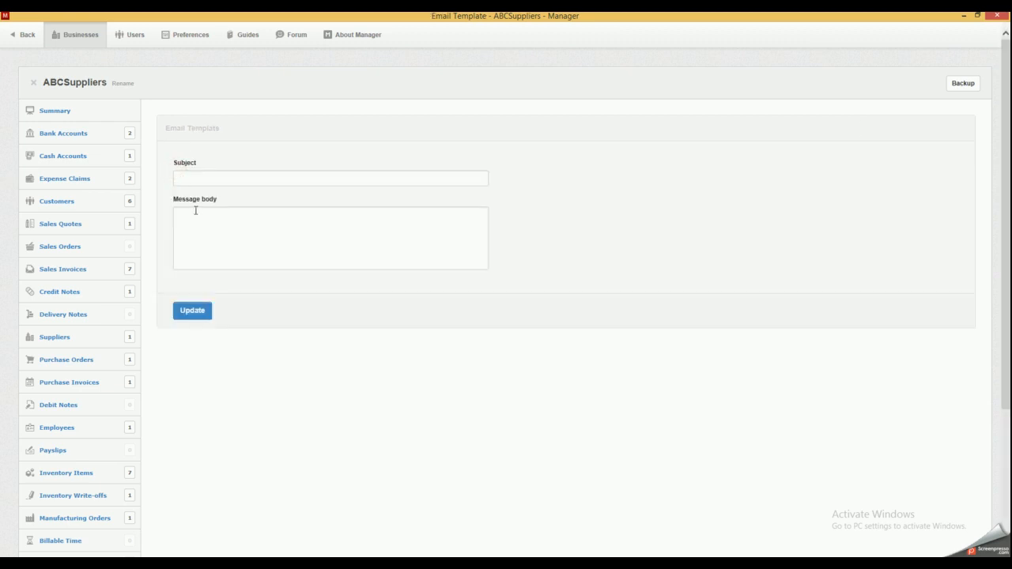
click(197, 178)
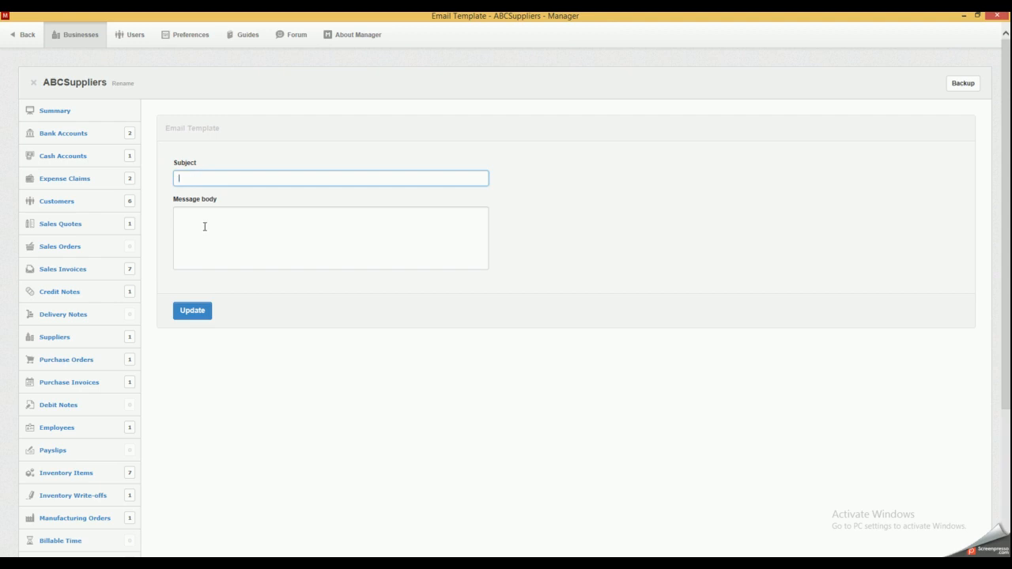
click(23, 35)
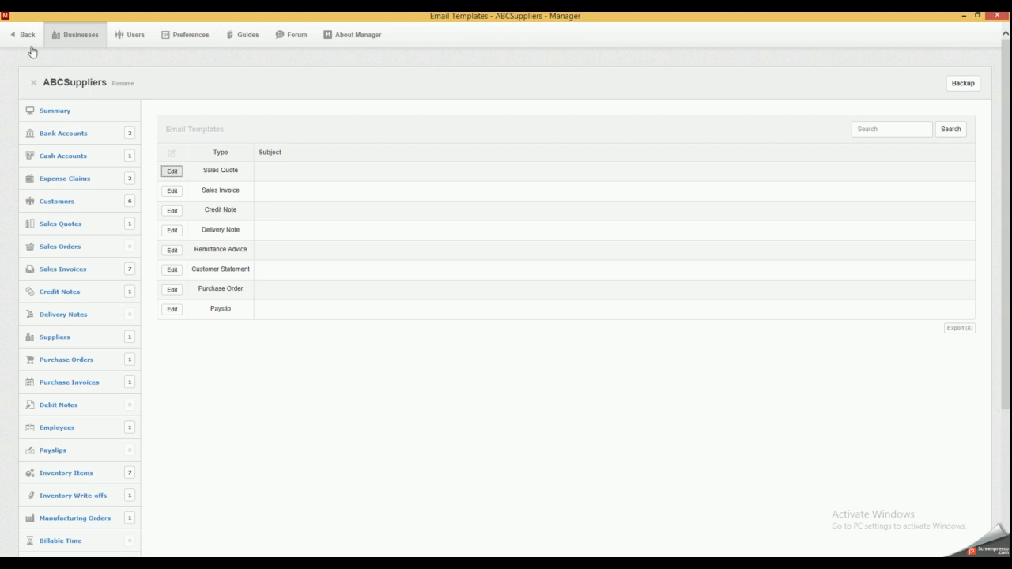
click(23, 35)
View the Exchange Rates list and the form for a new exchange rate, and return to the settings overview
click(351, 236)
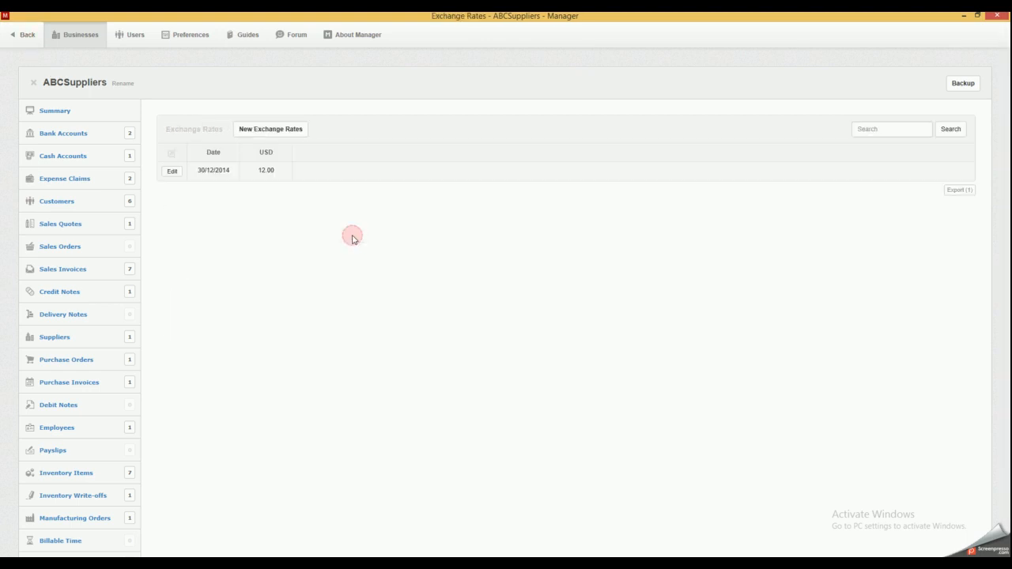
click(271, 130)
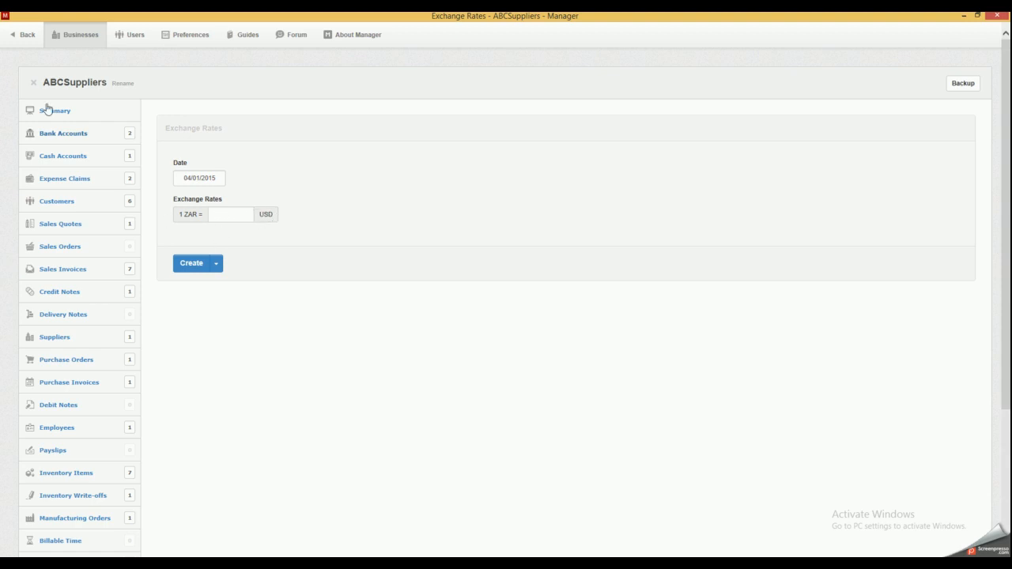
click(17, 40)
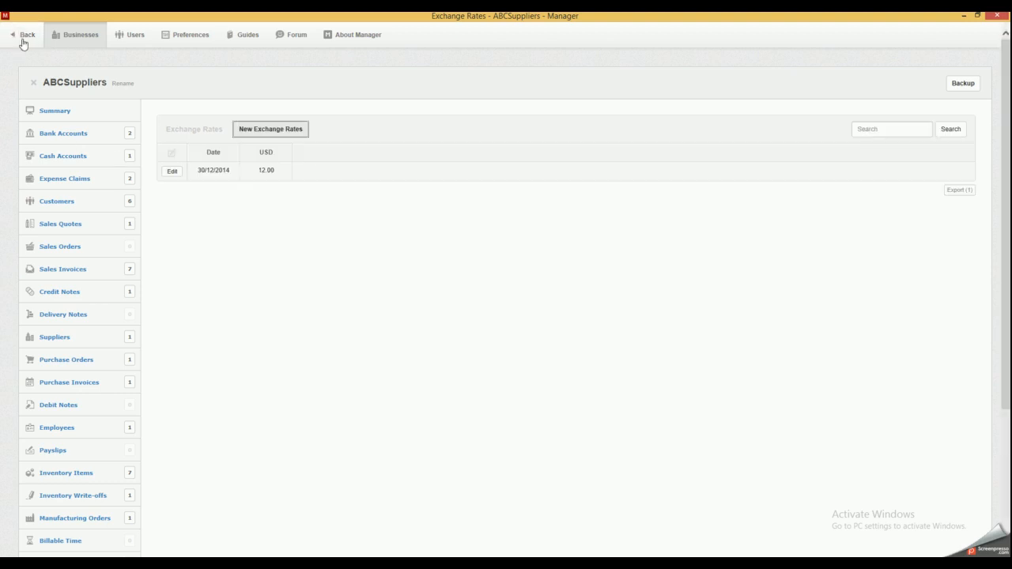
click(22, 38)
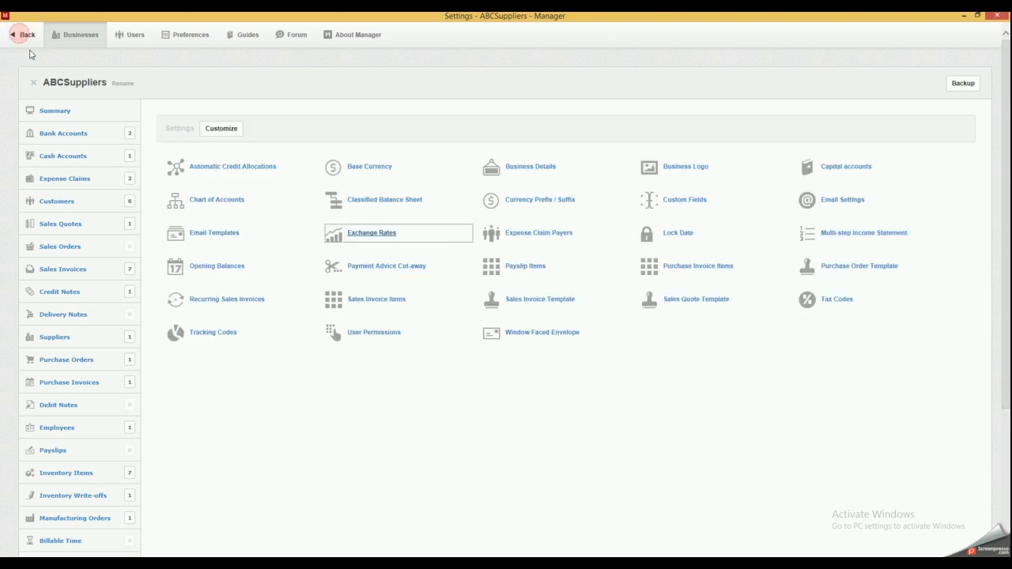
View the Expense Claim Payers list and the Lock Date setting, ending on the settings overview
click(515, 237)
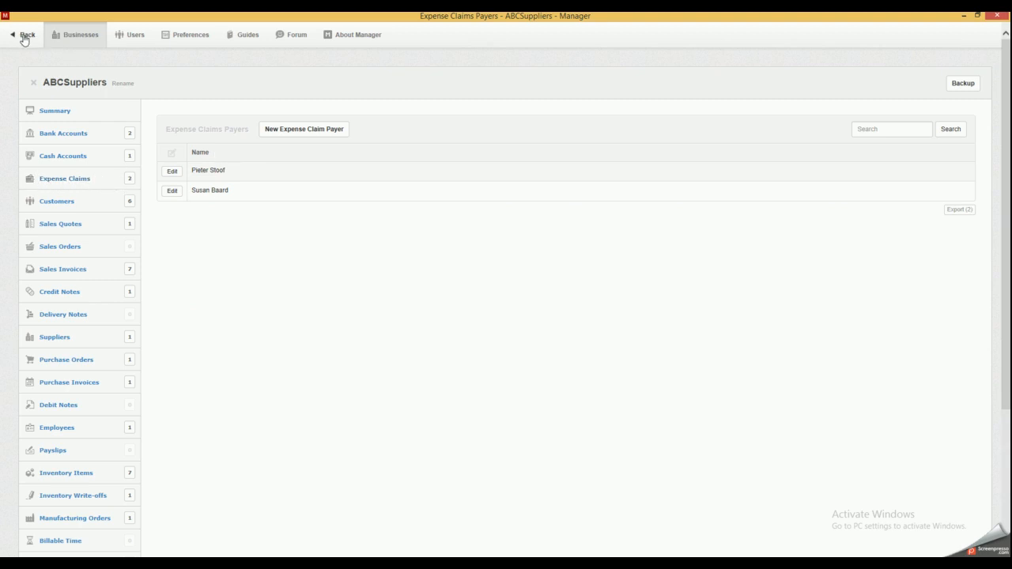
click(30, 35)
click(677, 233)
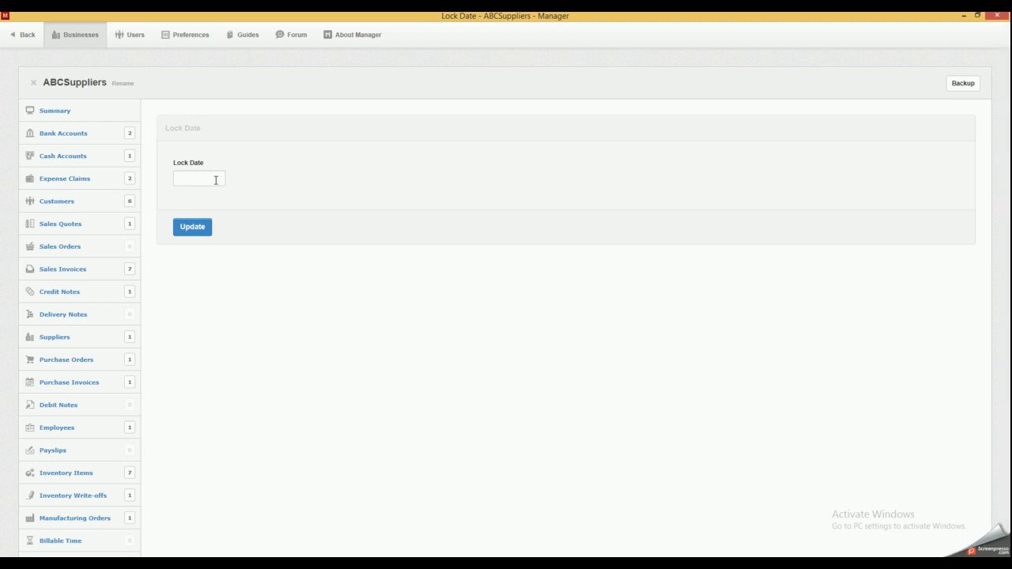
click(23, 34)
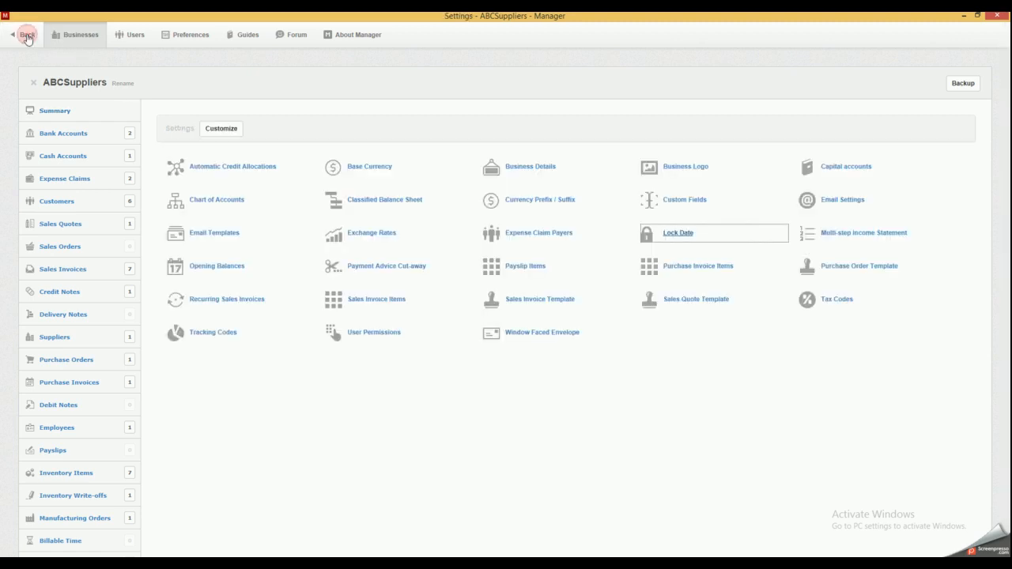
Examine the totals, groups, accounts and preview of the Multi-step Income Statement, and return to the settings overview
click(847, 236)
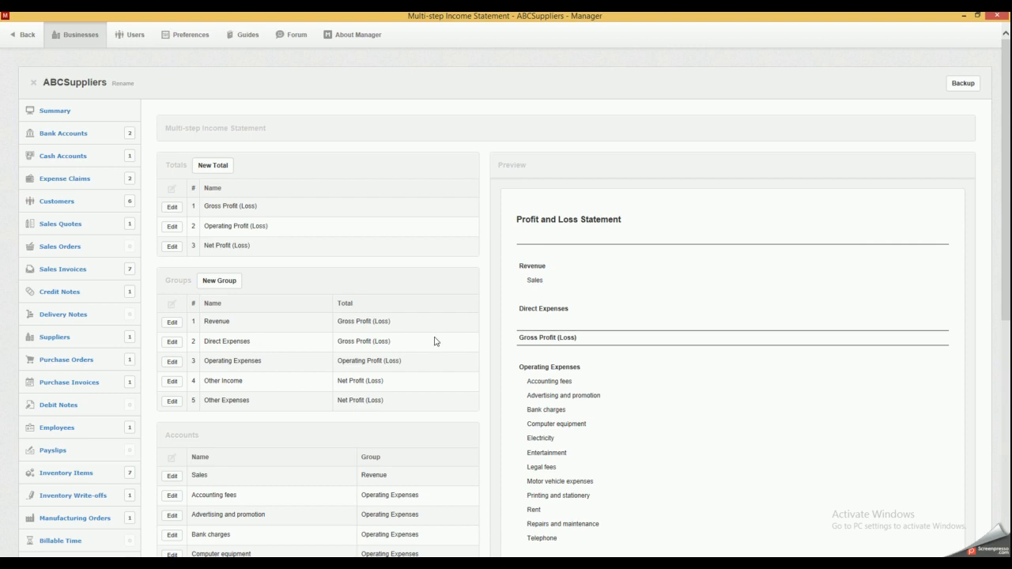
scroll(433, 340, down, 5)
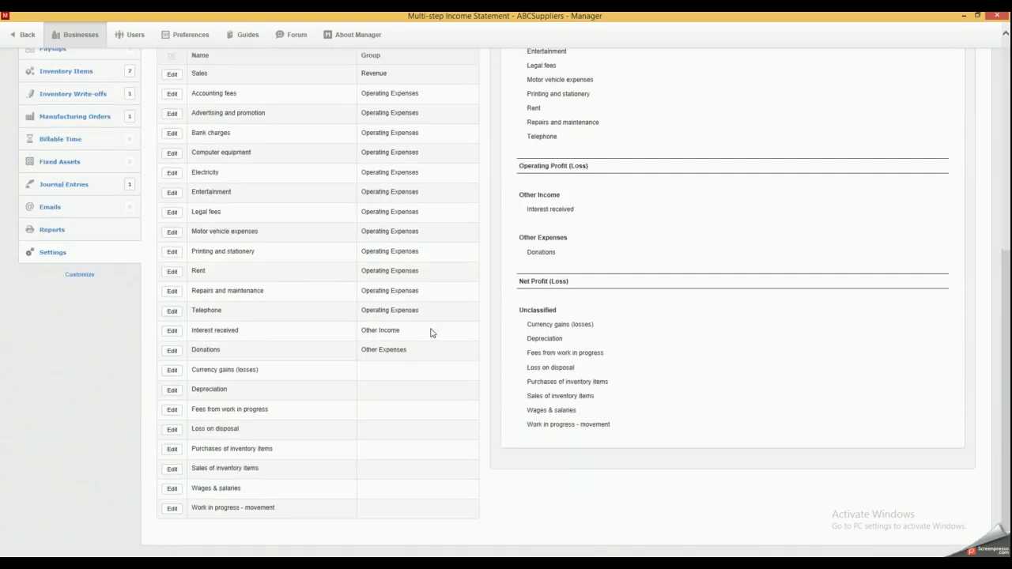
scroll(431, 330, up, 6)
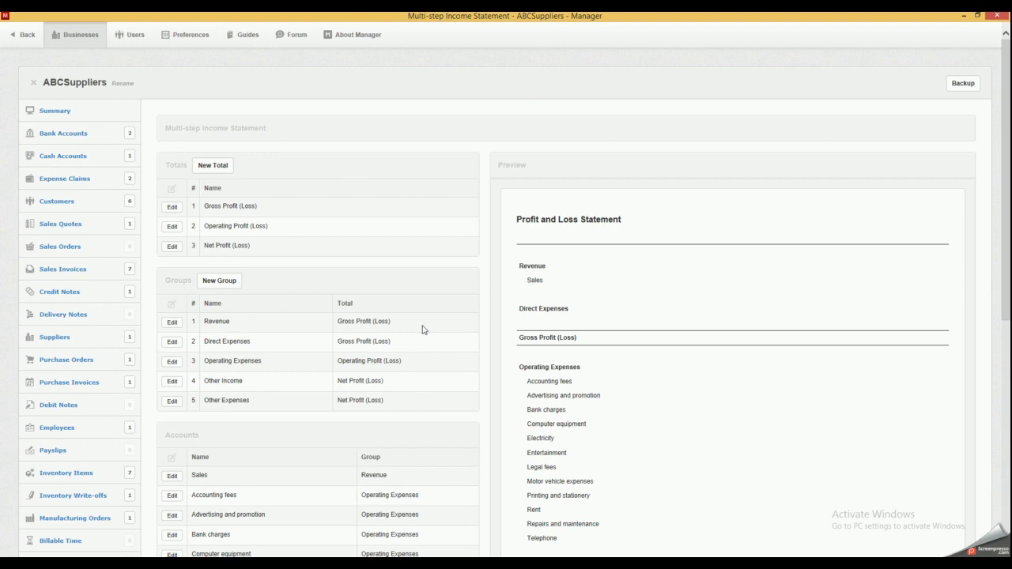
scroll(420, 329, down, 4)
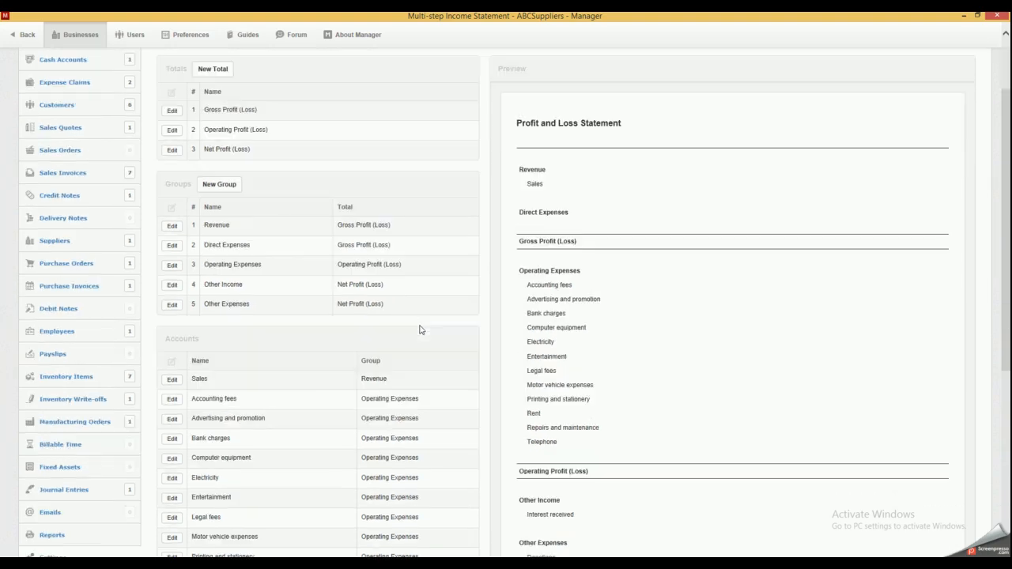
scroll(419, 329, up, 4)
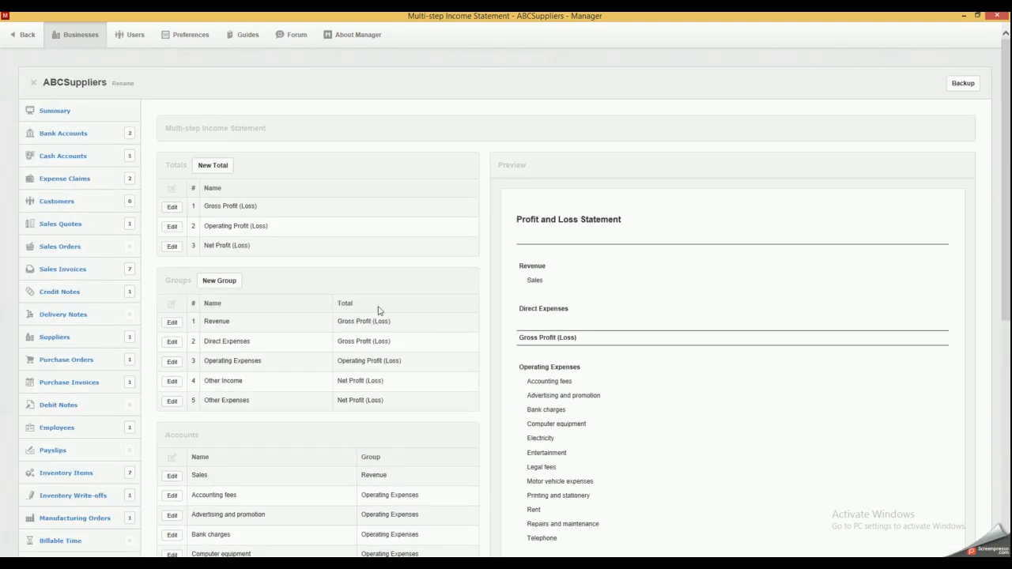
click(28, 41)
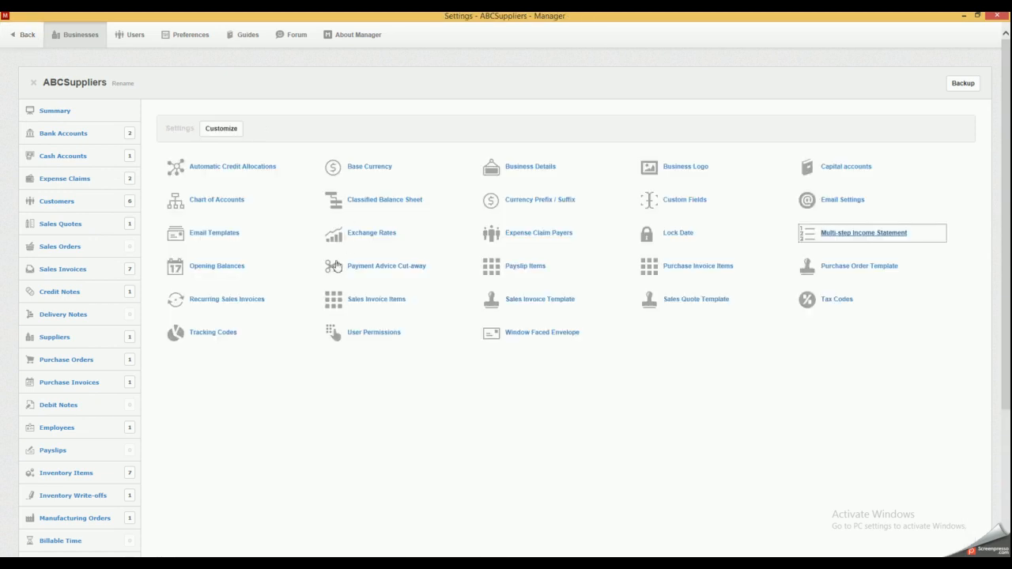
Check the Opening Balances date option by enabling it temporarily, disable it again, and return to the settings overview without updating
click(228, 272)
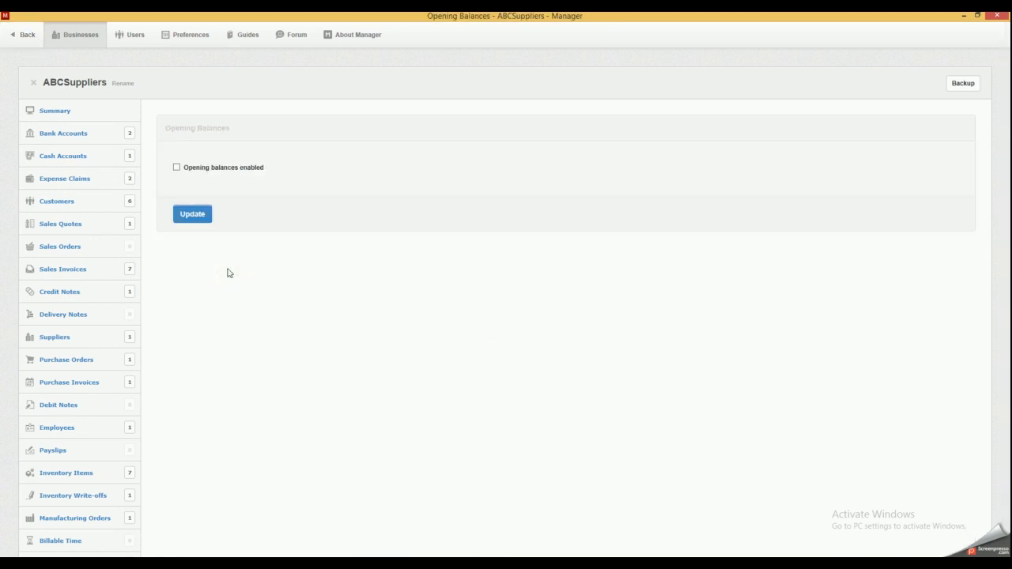
click(177, 168)
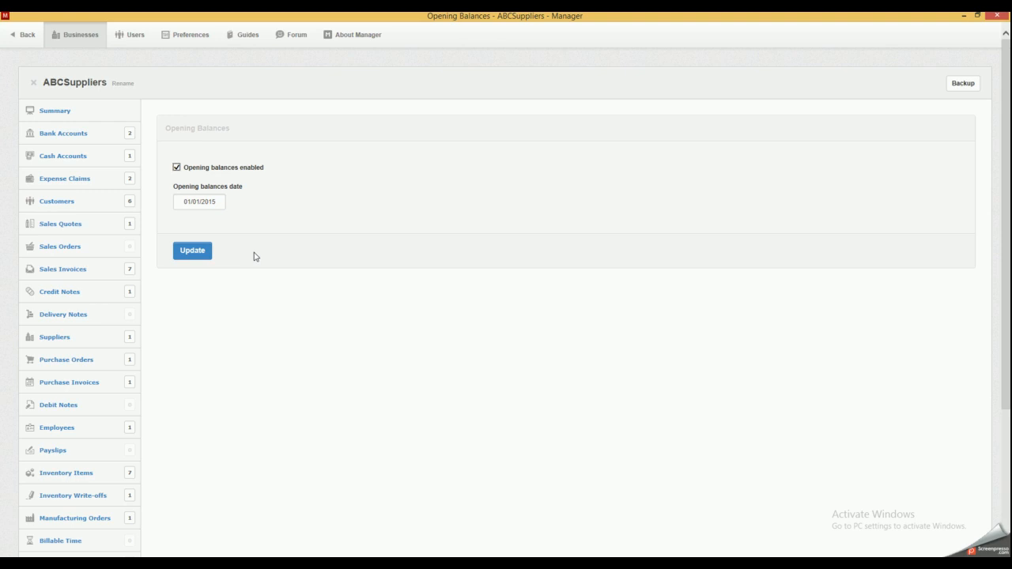
click(177, 168)
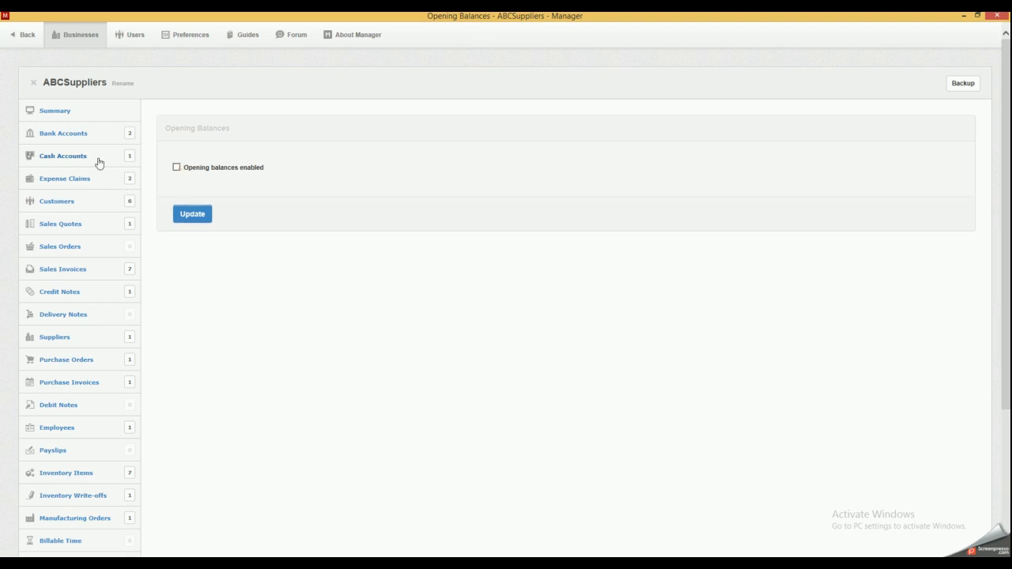
click(22, 35)
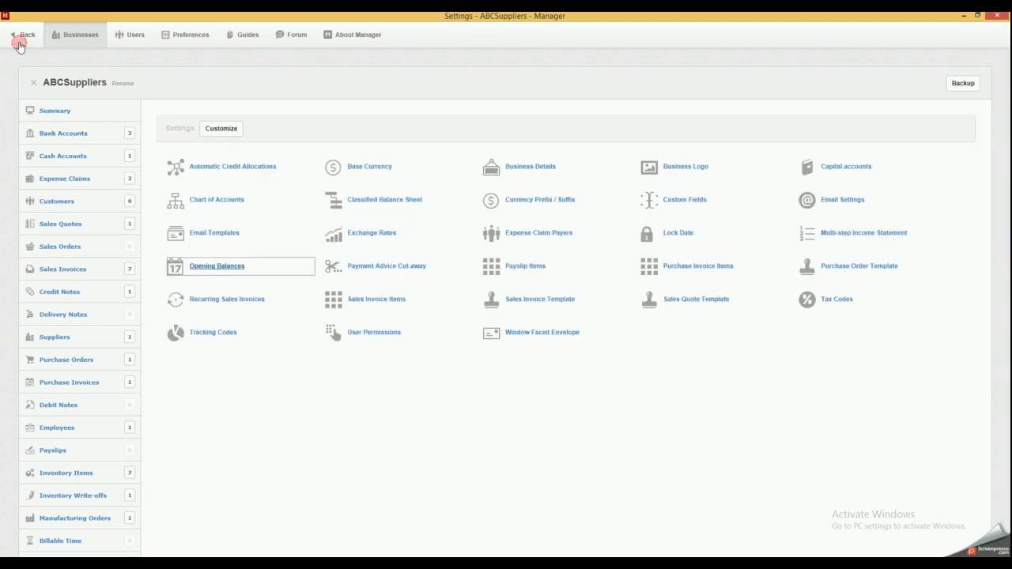
Preview the Payment Advice Cut-away by making it visible temporarily, hide it again, and return to the settings overview without updating
click(368, 270)
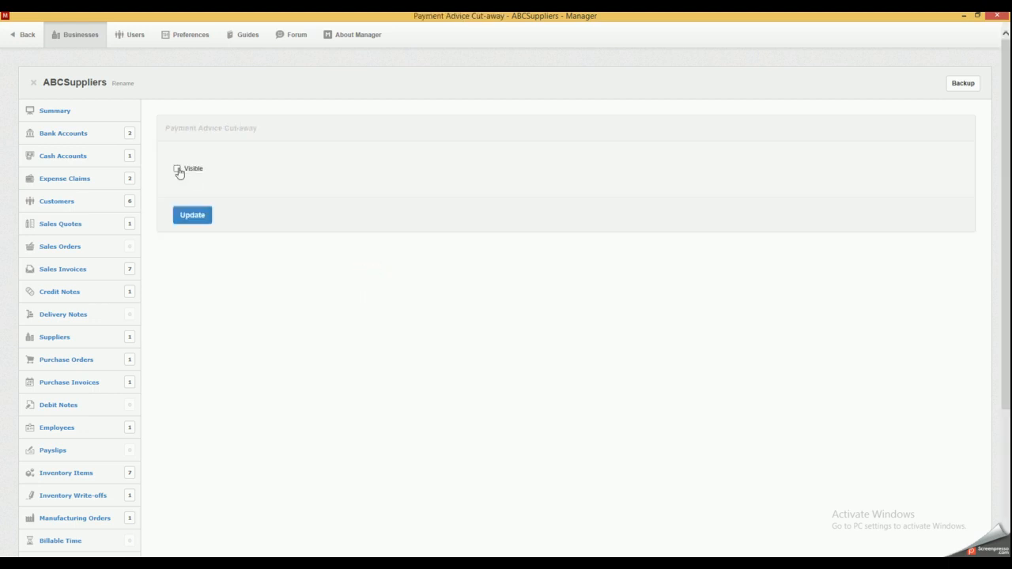
click(178, 170)
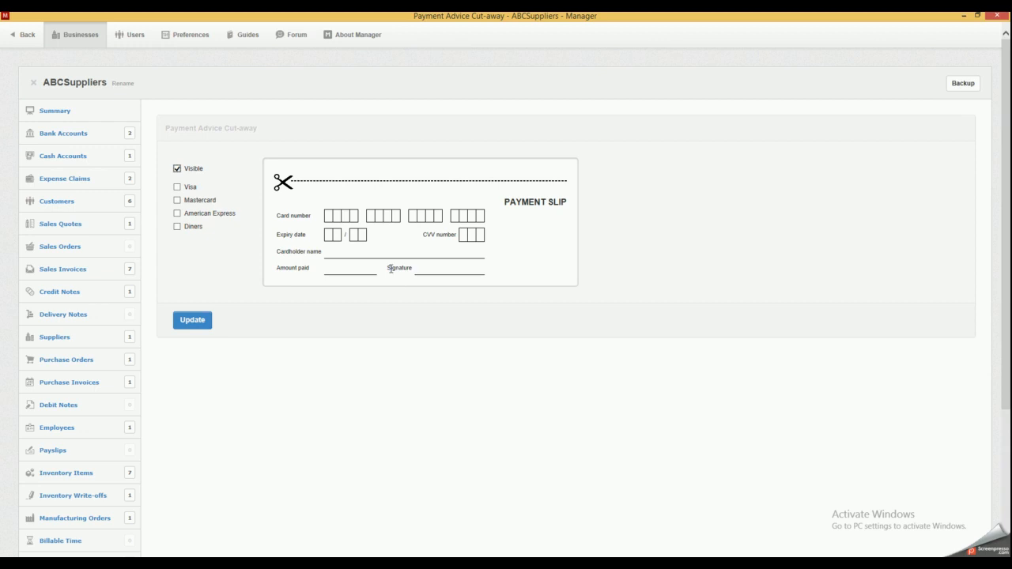
click(177, 169)
click(25, 35)
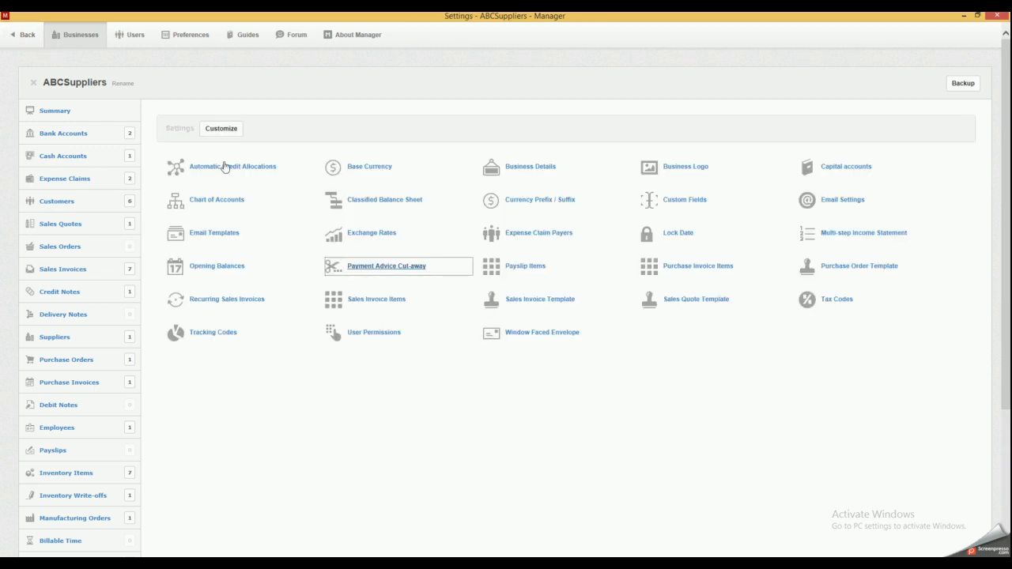
View the Payslip Items page and the blank form for a new purchase invoice item, ending on the settings overview
click(525, 267)
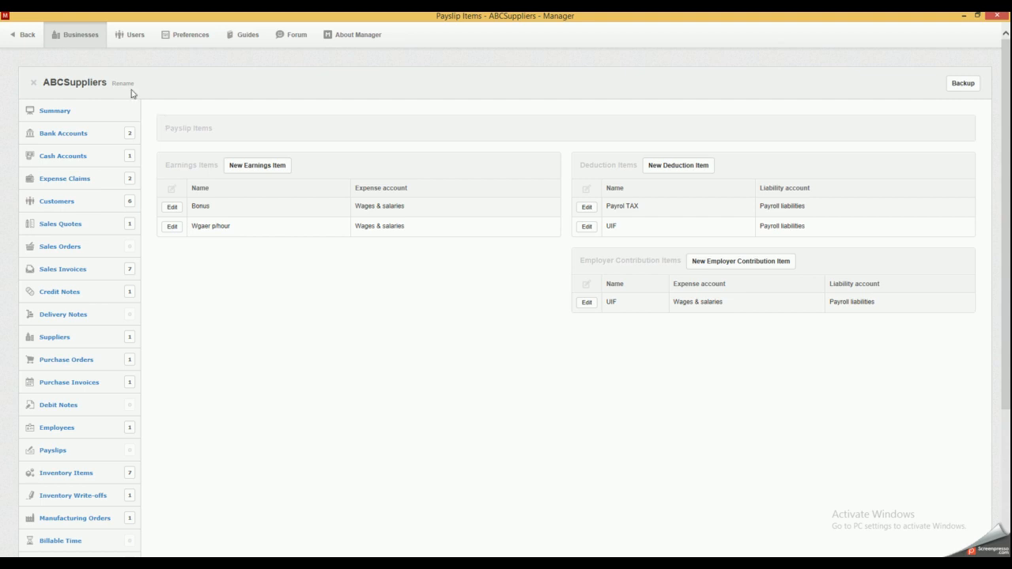
click(27, 38)
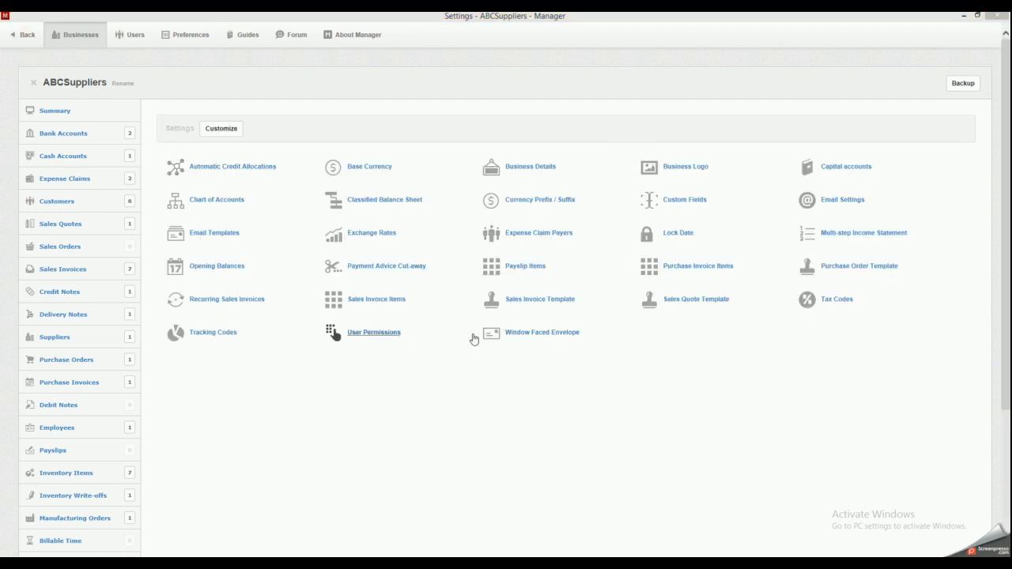
click(689, 269)
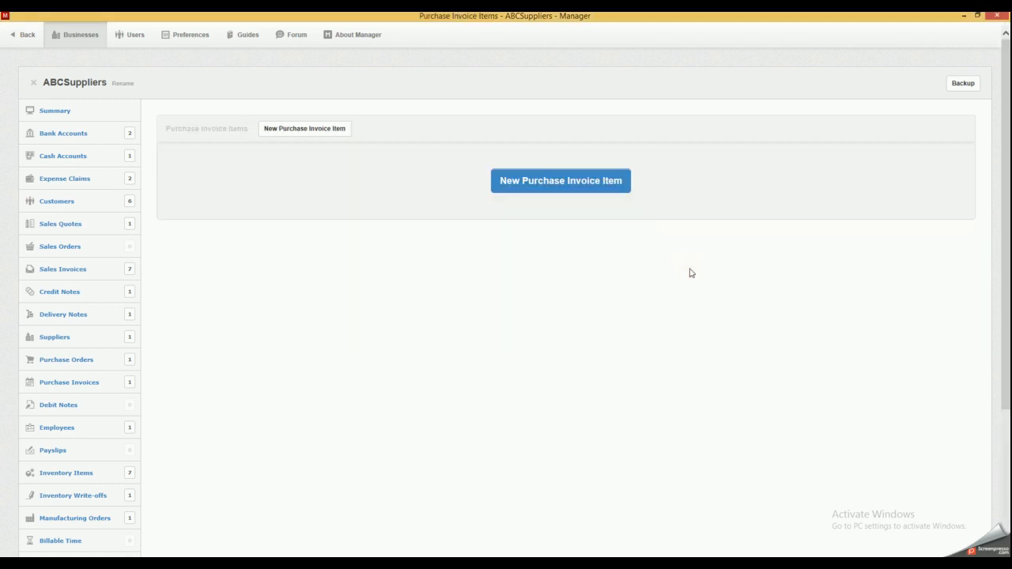
click(529, 187)
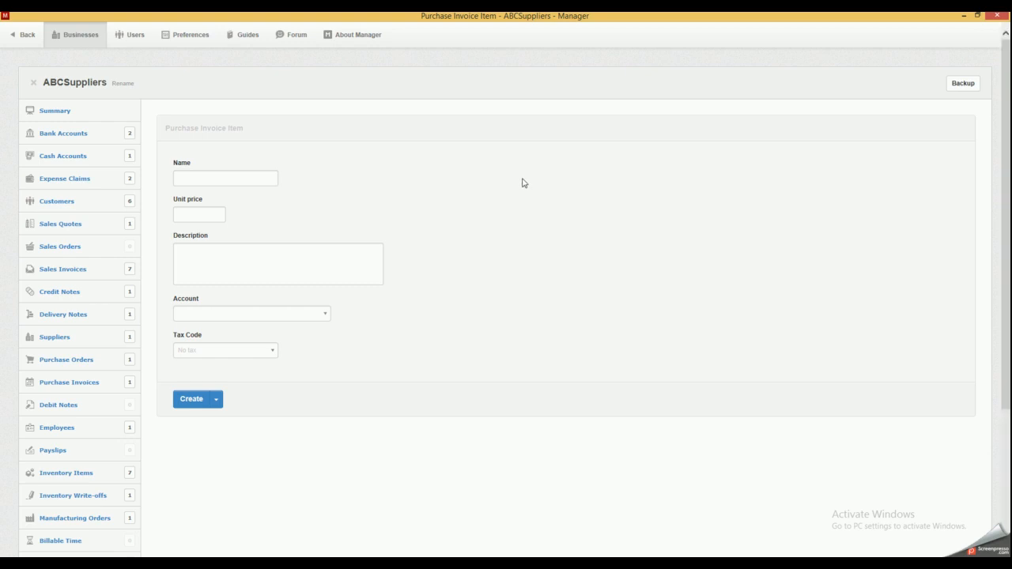
click(190, 179)
scroll(190, 443, down, 3)
click(65, 469)
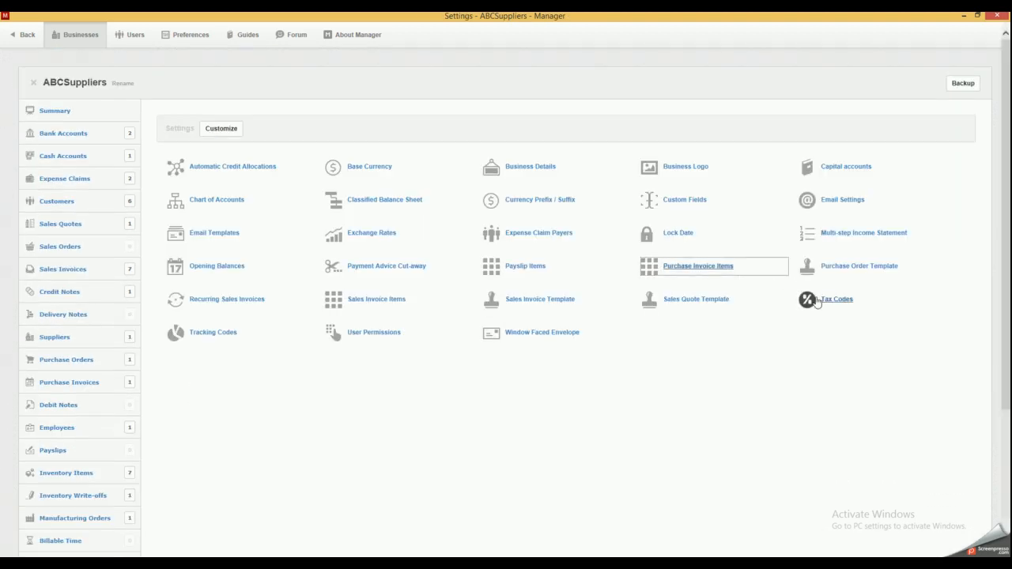
View the Purchase Order Template setting, and try the Week(s) interval in a new recurring sales invoice form
click(845, 271)
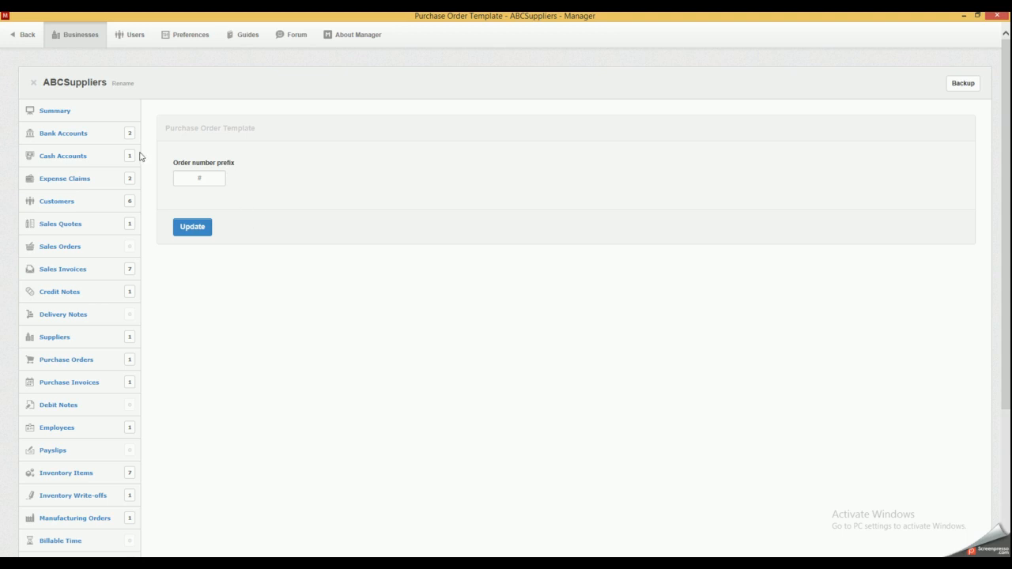
click(14, 44)
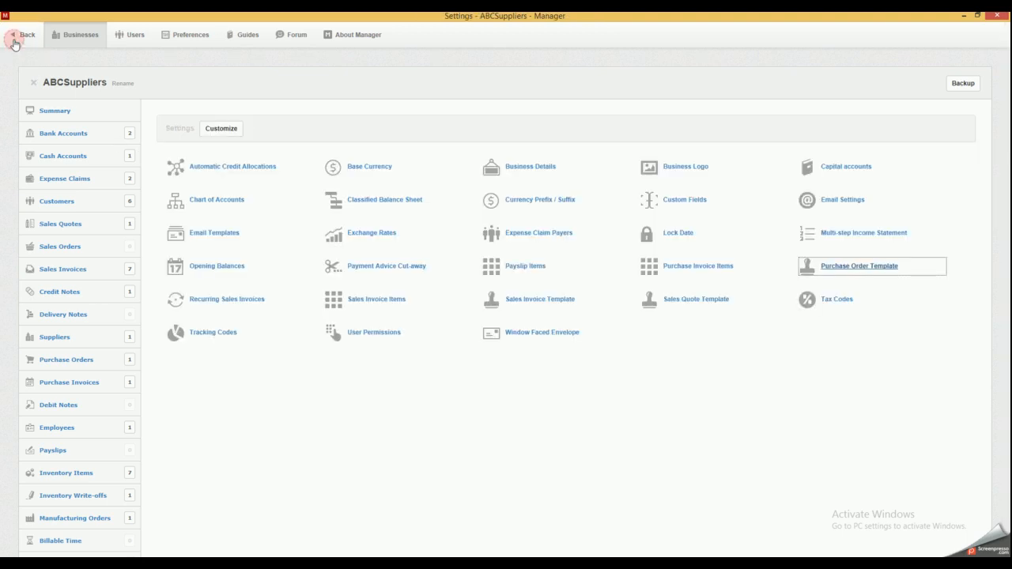
click(224, 305)
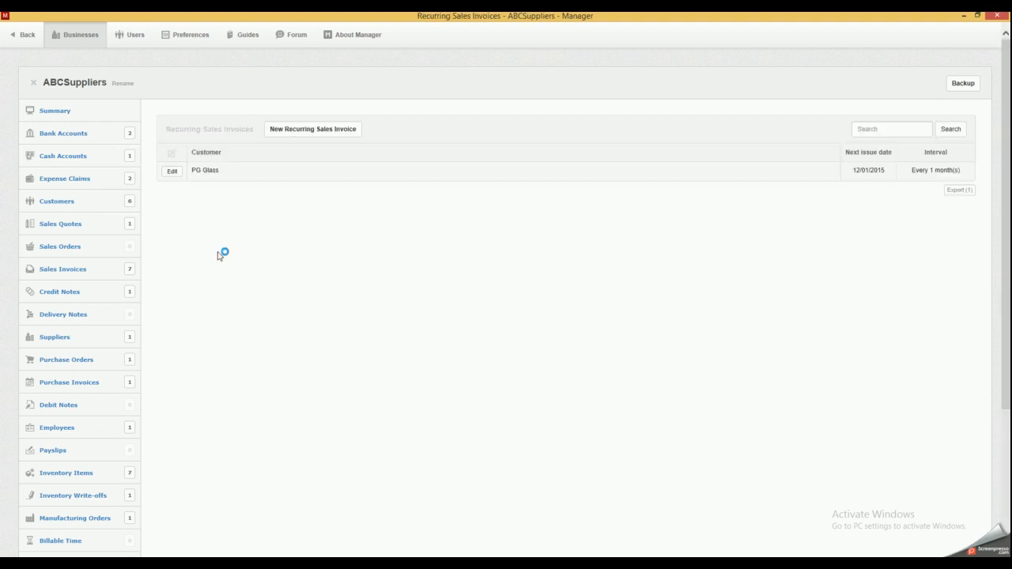
click(299, 134)
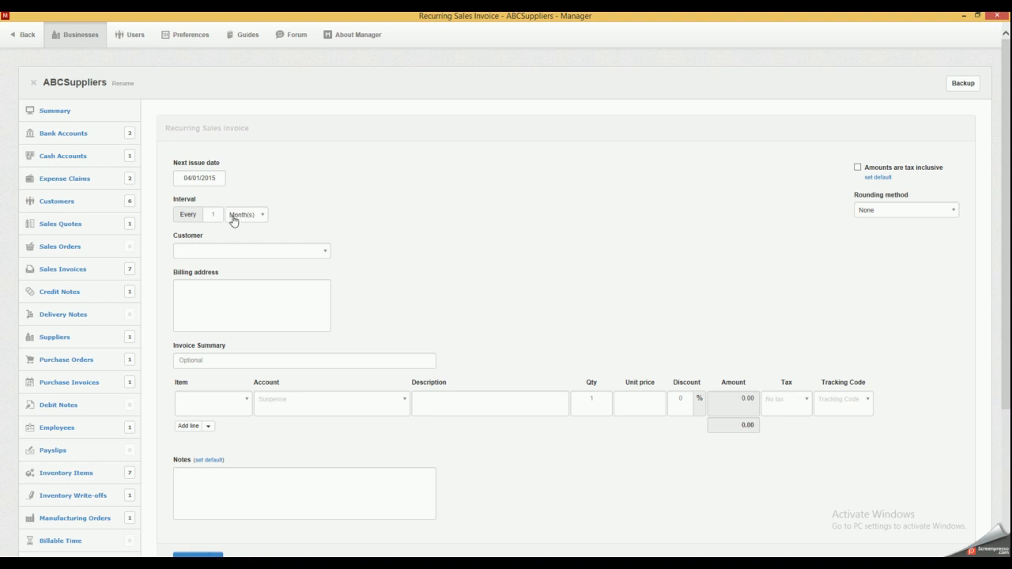
click(257, 216)
click(246, 255)
View the copy options of sales invoice 7 for ABCTest, and return to the settings overview
click(69, 270)
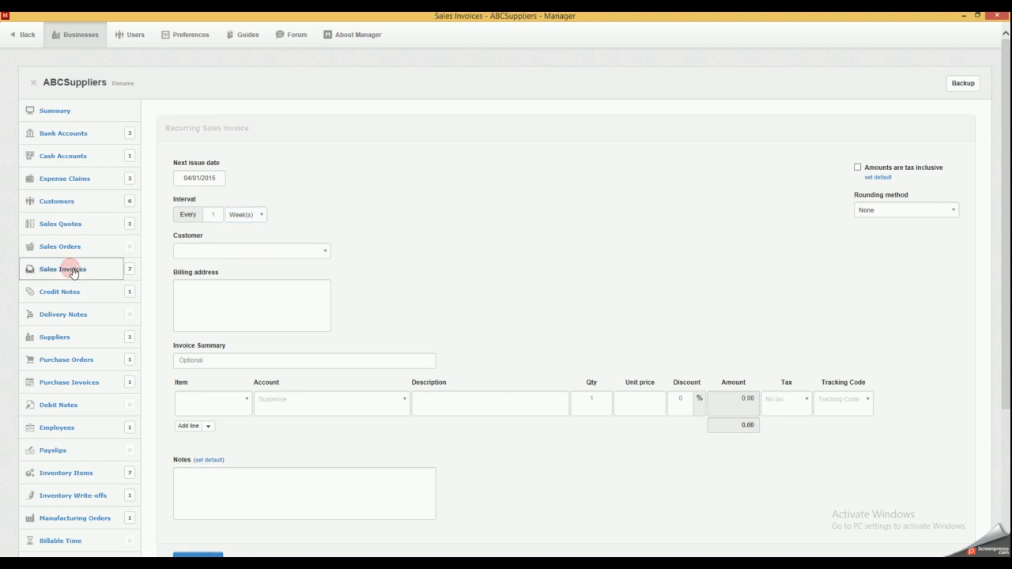
click(200, 174)
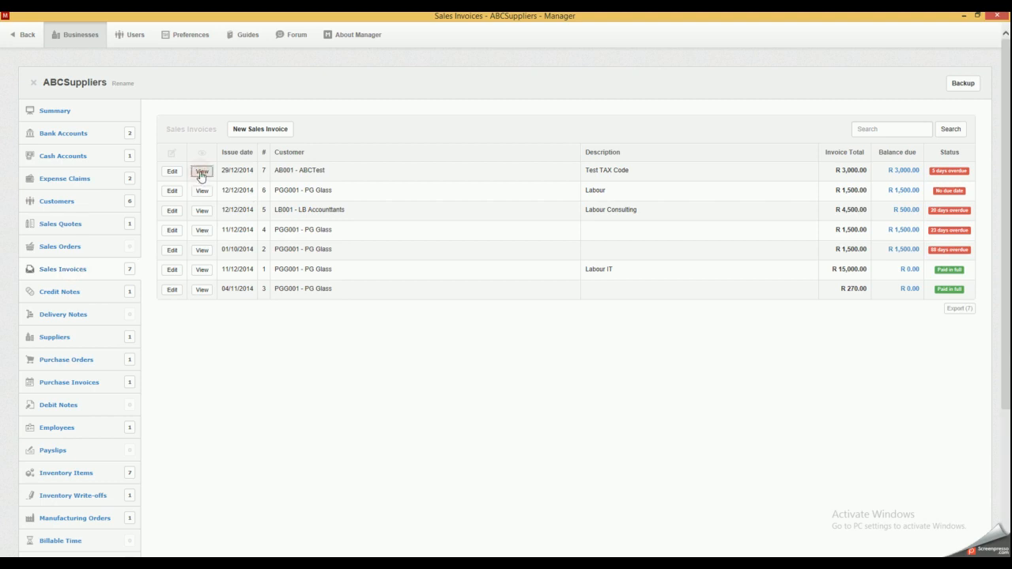
click(347, 131)
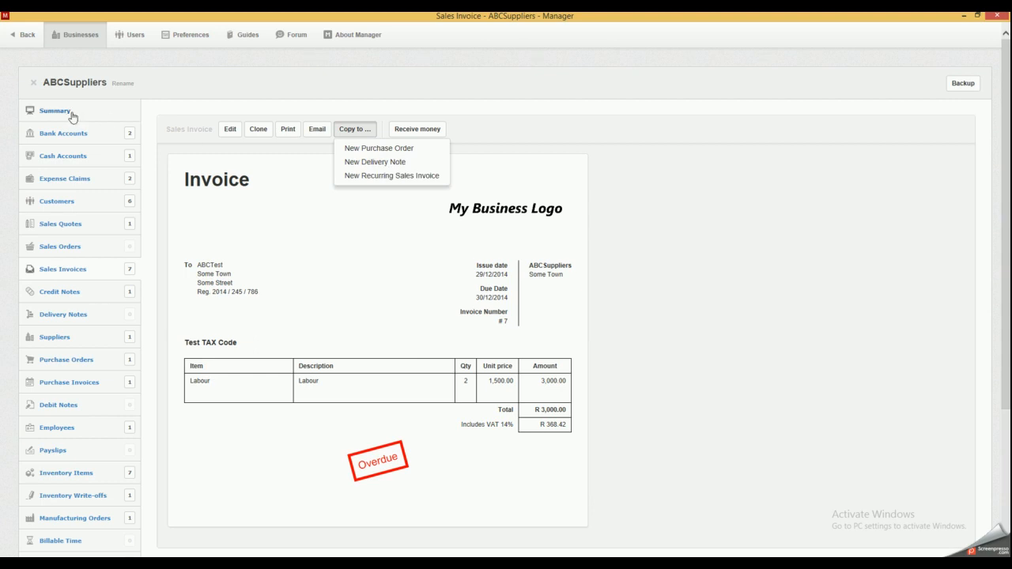
scroll(72, 244, down, 3)
click(57, 465)
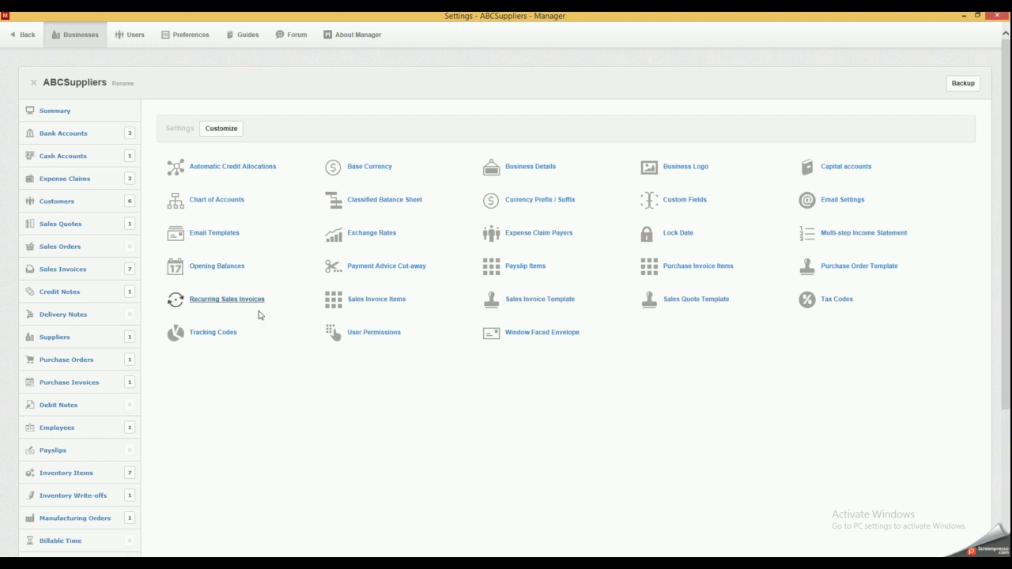
View the details of the Labour item in Sales Invoice Items, and return to the settings overview
click(374, 306)
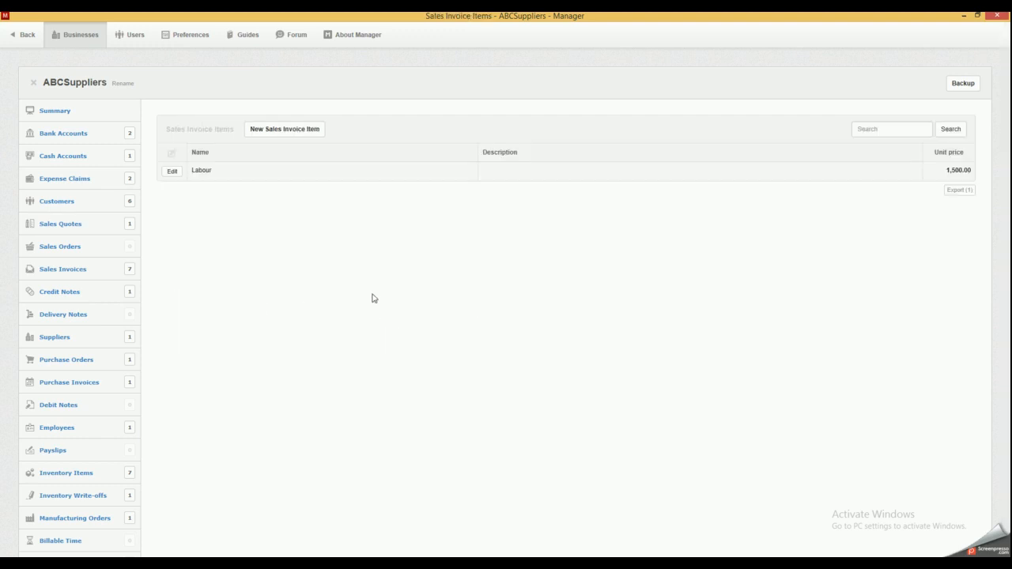
click(174, 171)
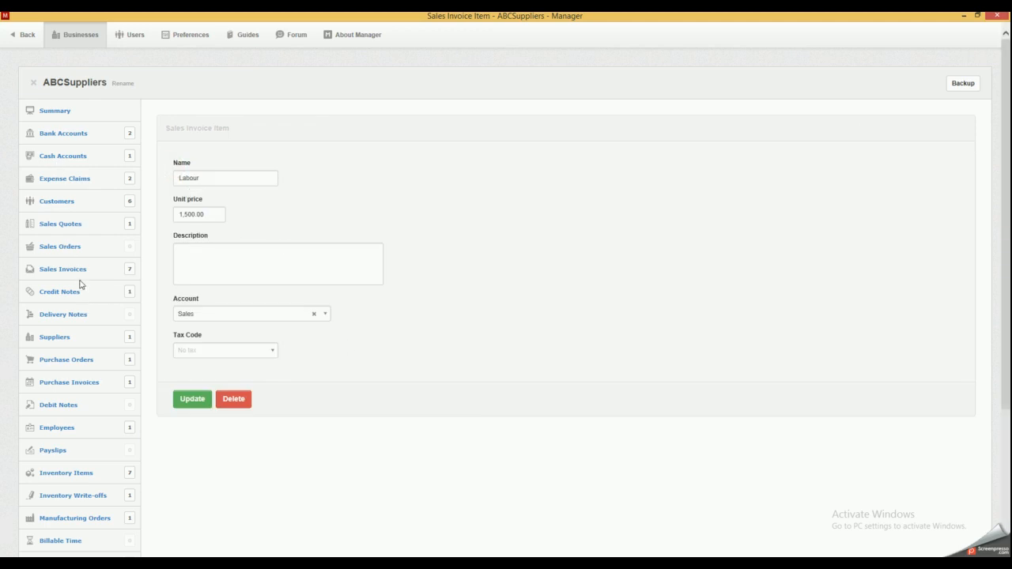
scroll(80, 284, down, 3)
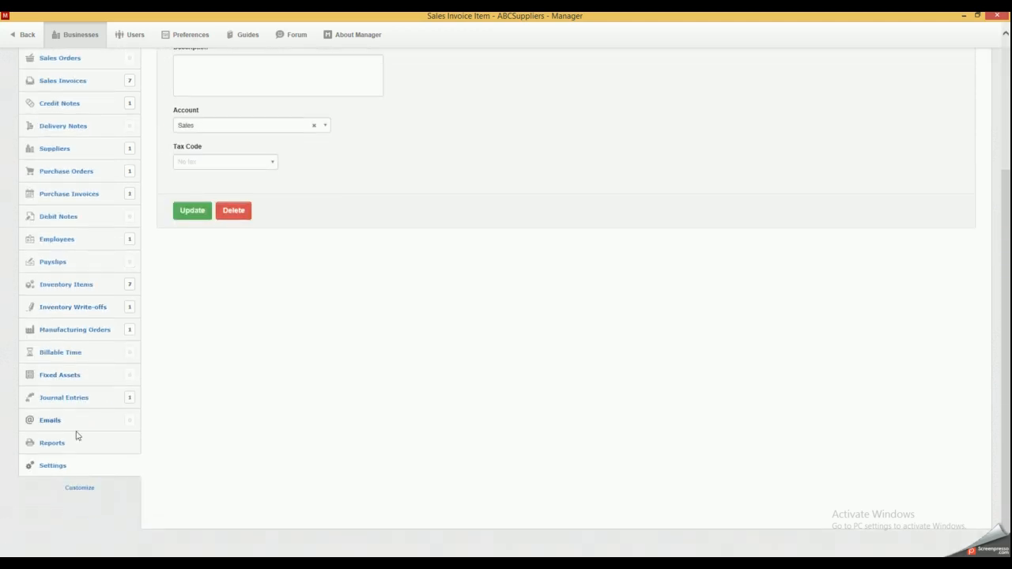
click(56, 467)
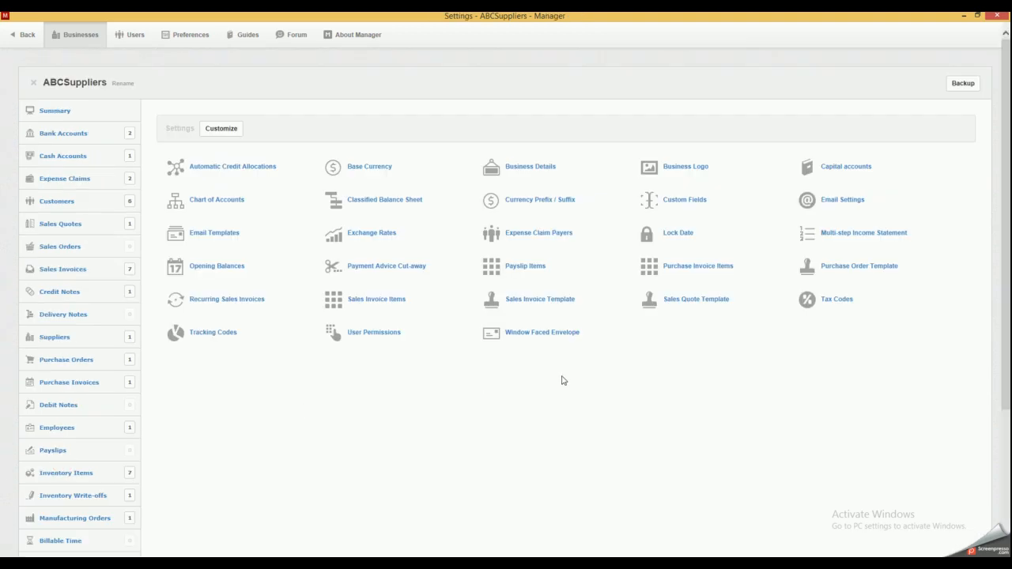
View the title and number prefix fields of the Sales Invoice Template and Sales Quote Template, ending on the settings overview
click(541, 300)
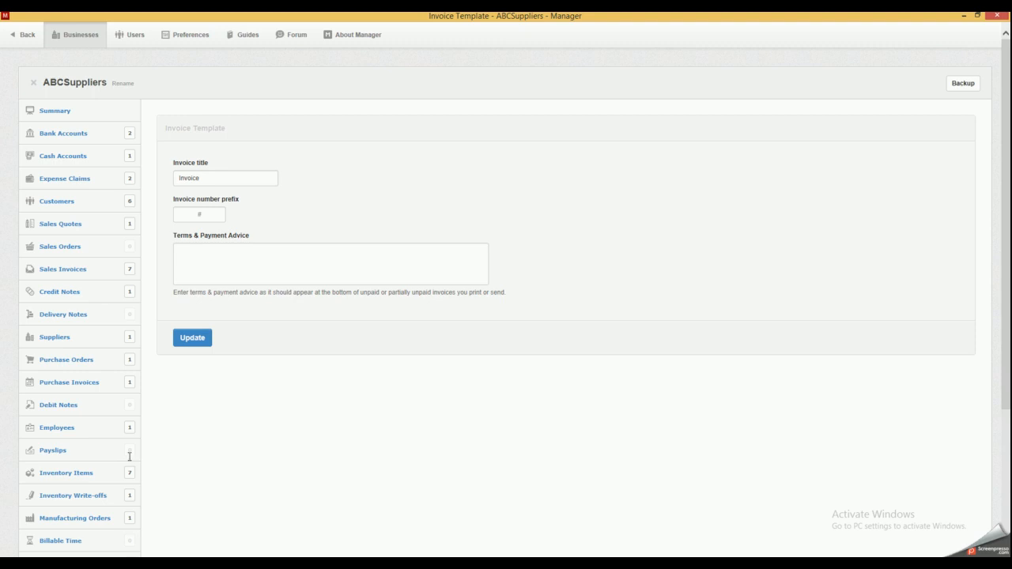
scroll(128, 457, down, 3)
click(53, 466)
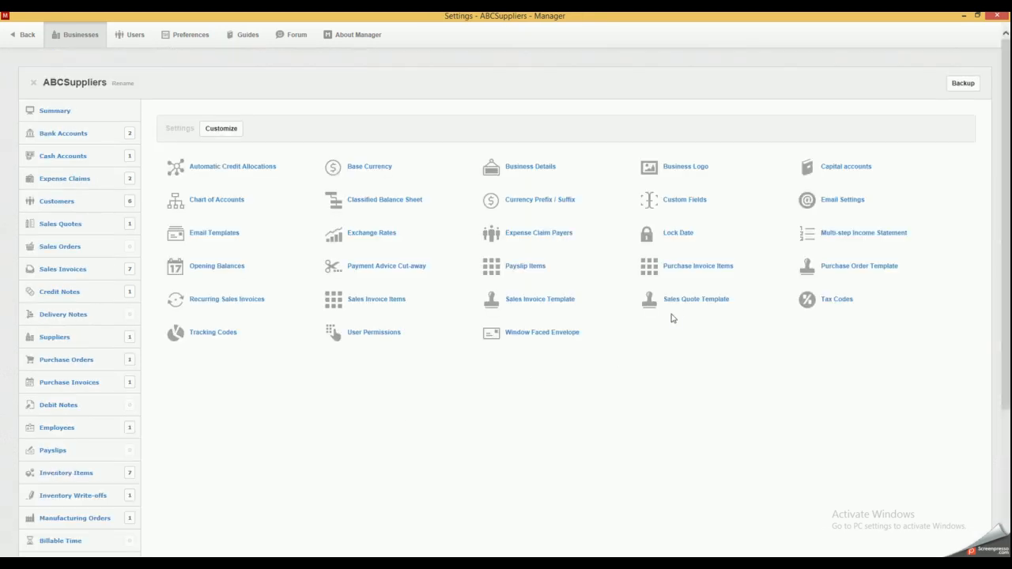
click(681, 306)
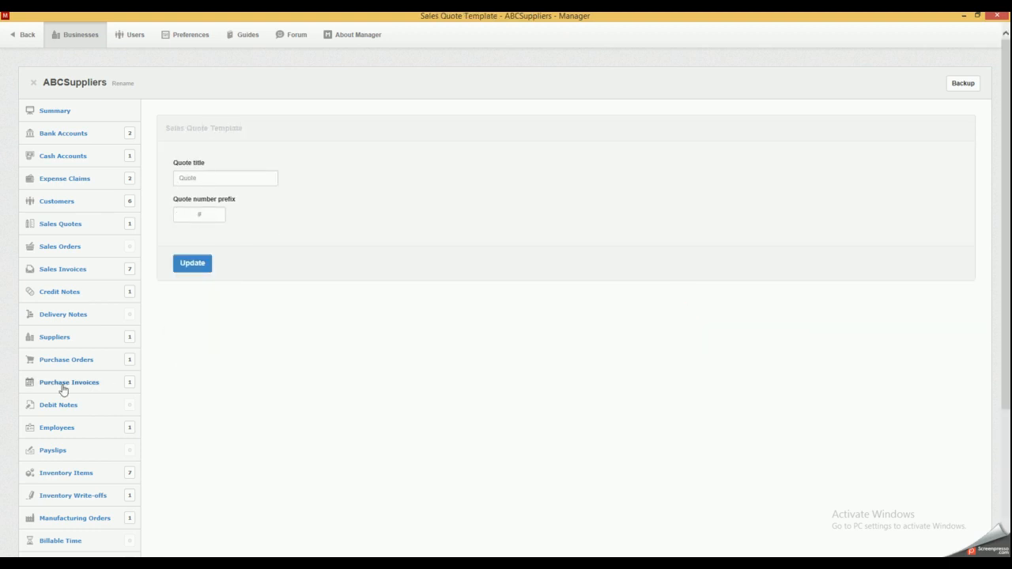
scroll(63, 386, down, 3)
click(60, 466)
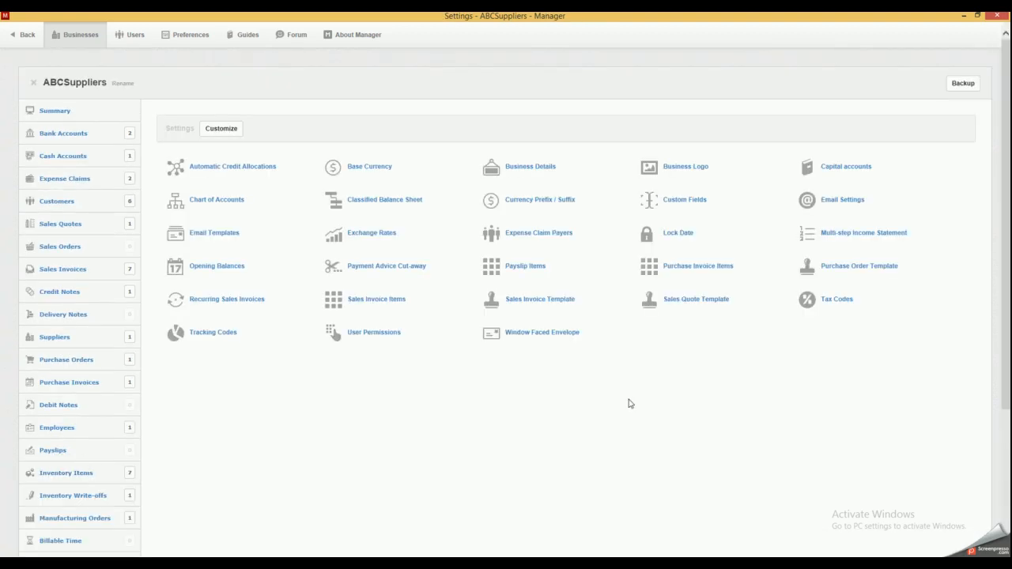
View the Tax Codes setting and the in-built choices for a new tax code, and return to the settings overview
click(835, 299)
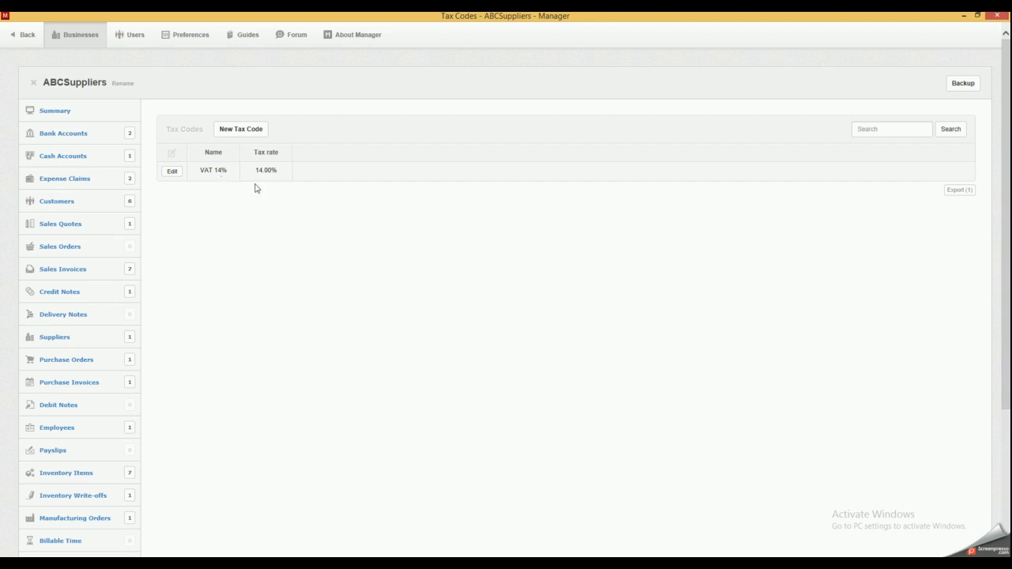
click(249, 131)
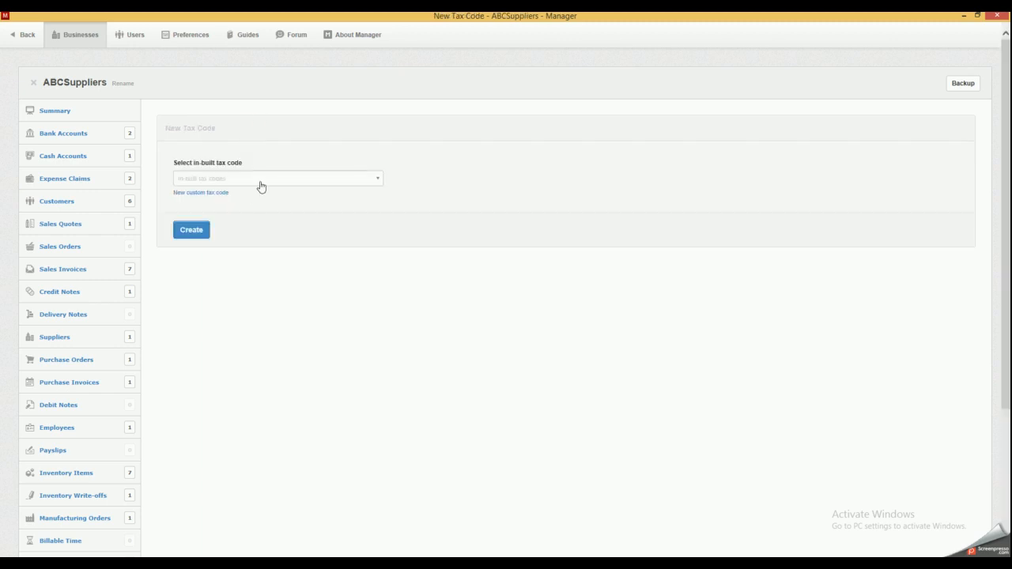
click(261, 180)
scroll(260, 262, down, 3)
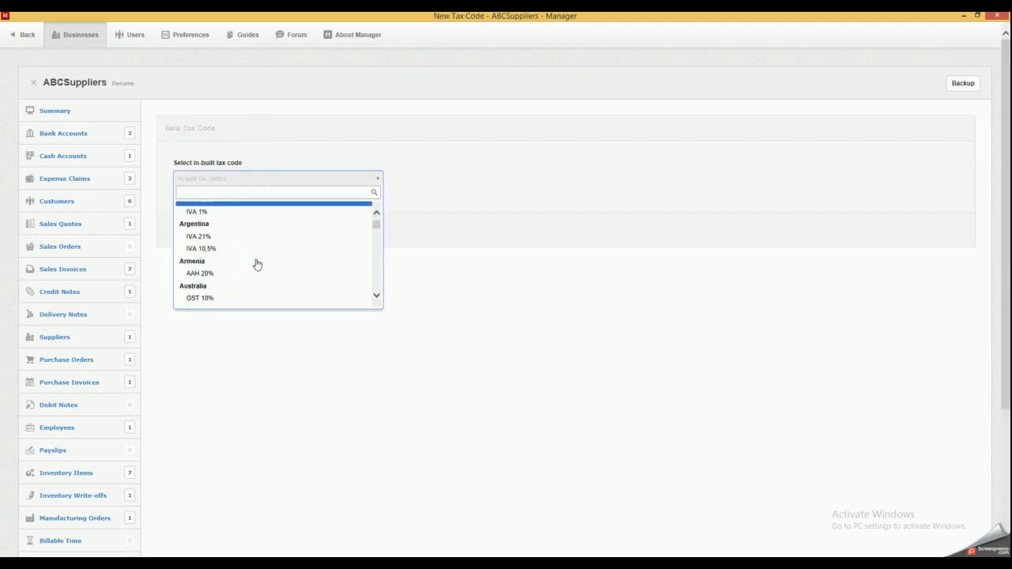
scroll(257, 264, up, 3)
click(26, 36)
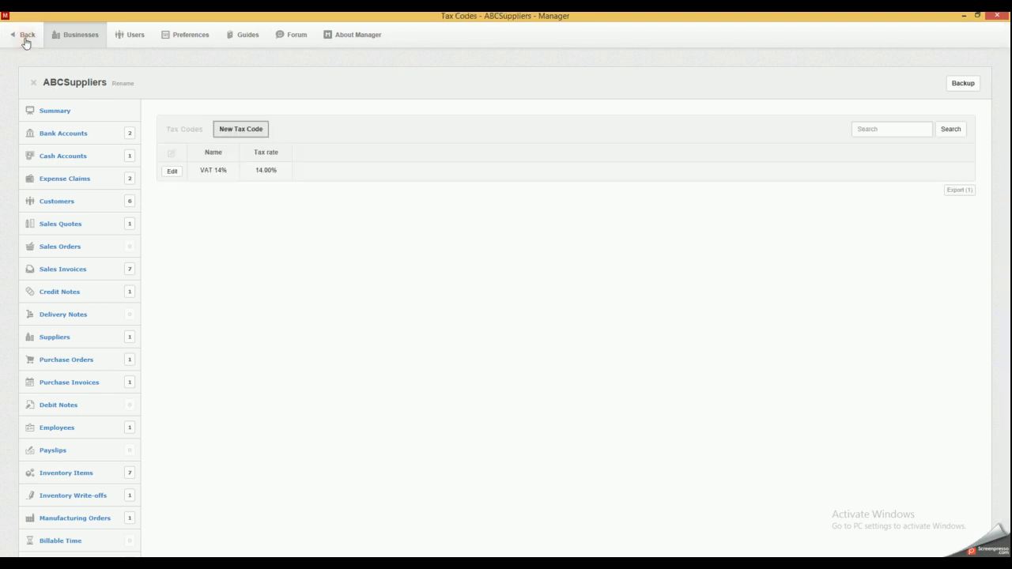
click(26, 35)
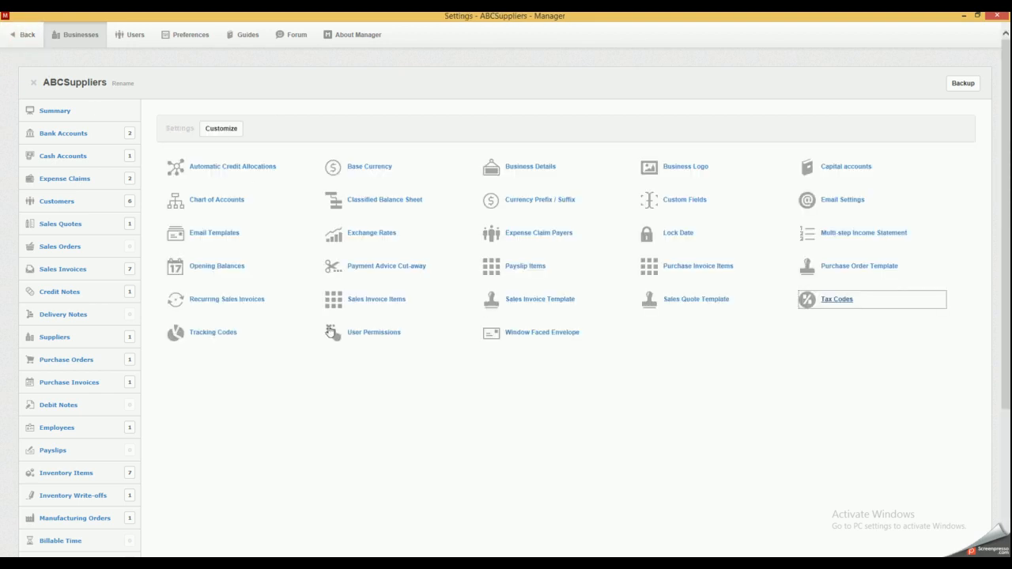
Create a new tracking code named test
click(213, 333)
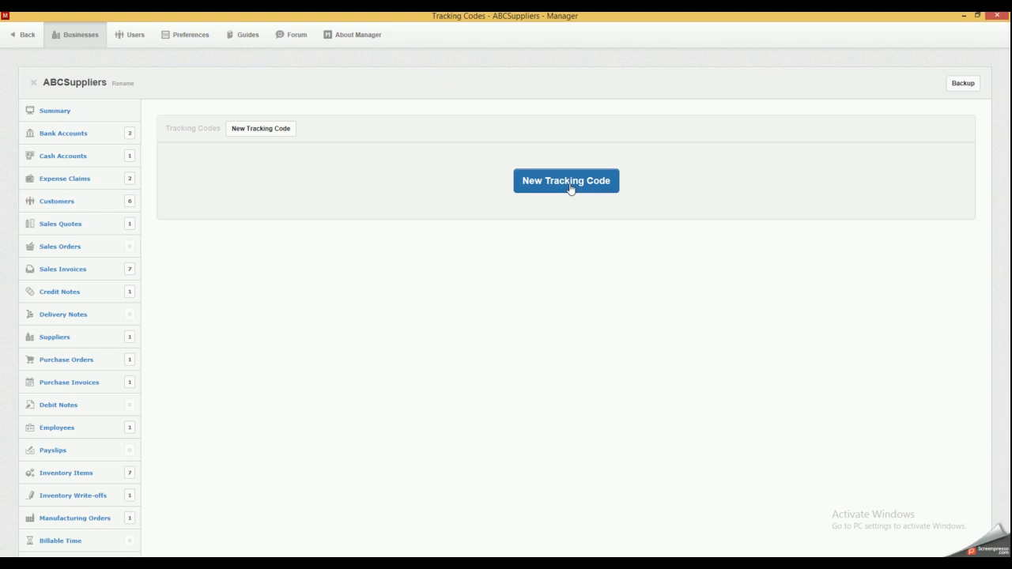
click(571, 186)
click(194, 177)
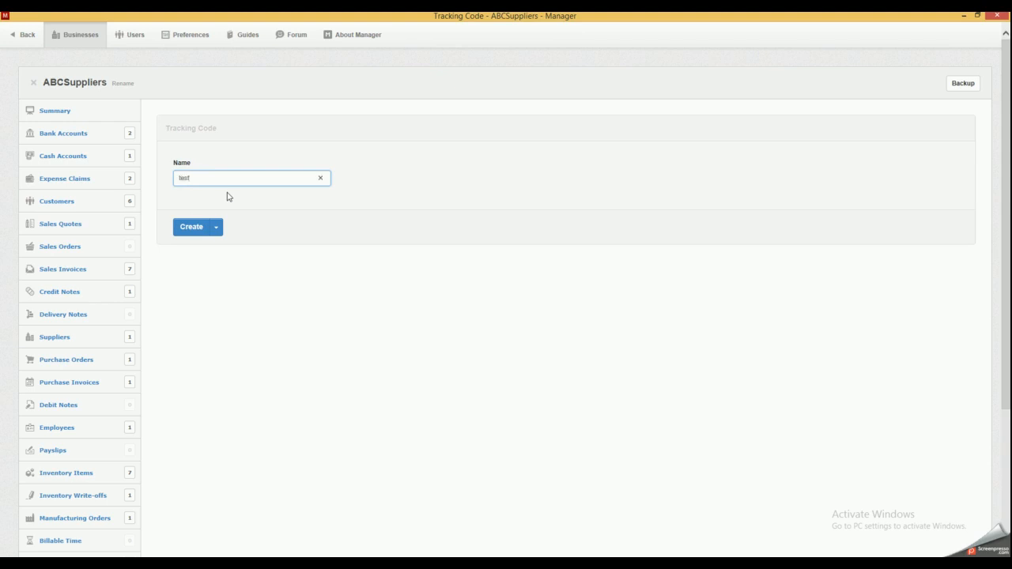
click(188, 227)
Try the test tracking code on the first line of a new sales invoice
click(71, 273)
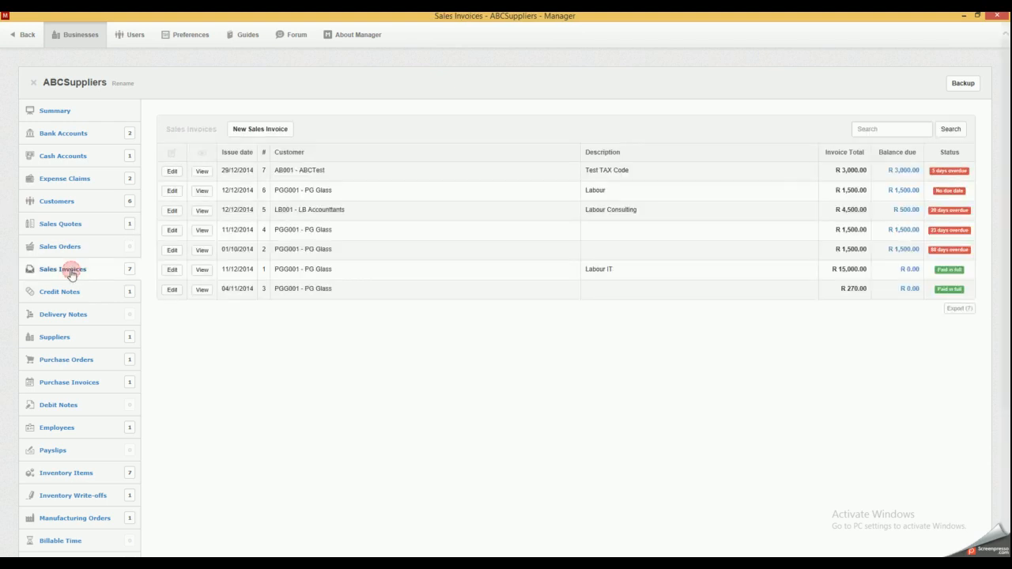
click(246, 128)
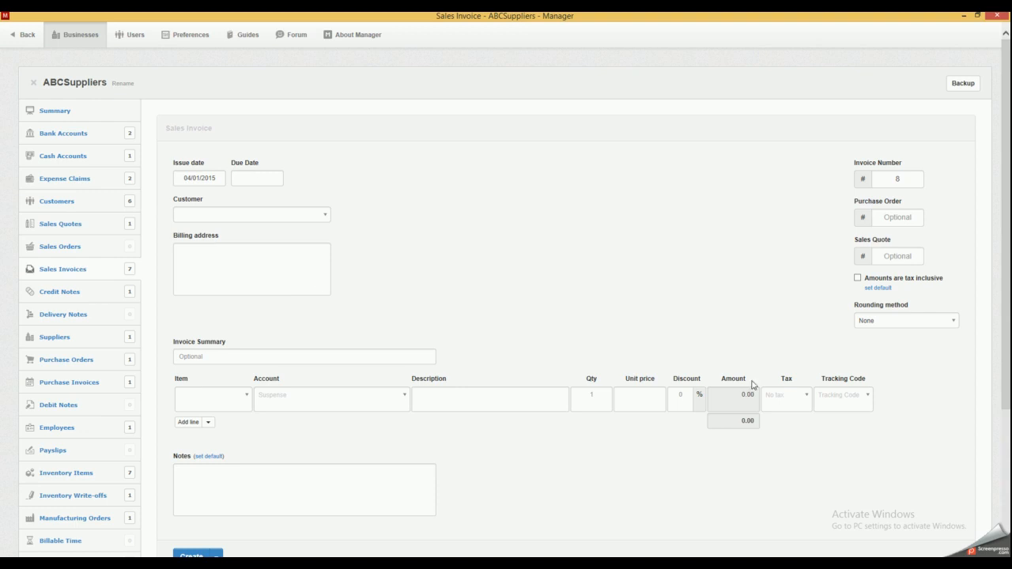
click(870, 396)
click(829, 432)
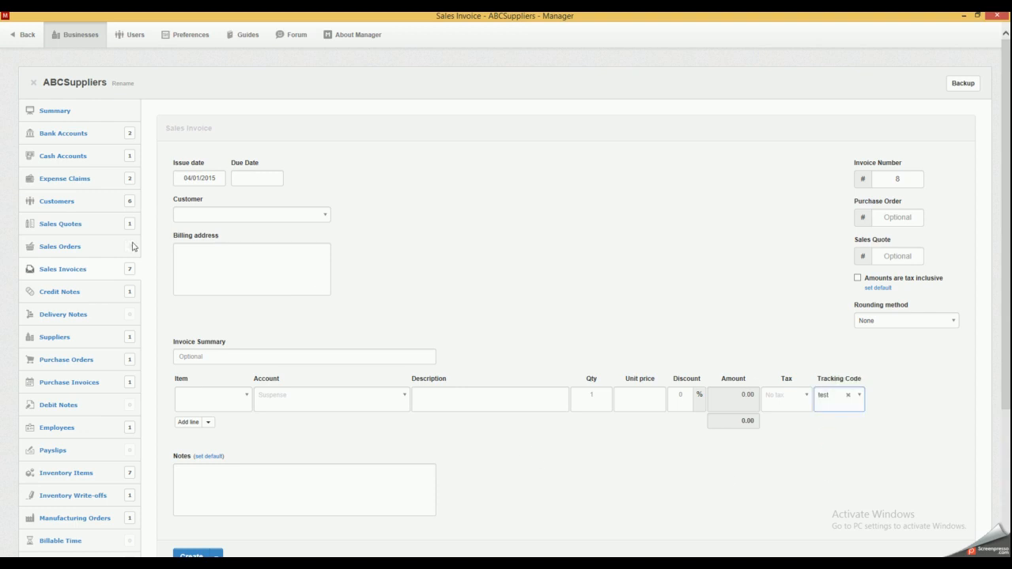
View the address padding options of the Window Faced Envelope setting, and return to the business summary
scroll(47, 277, down, 3)
click(52, 466)
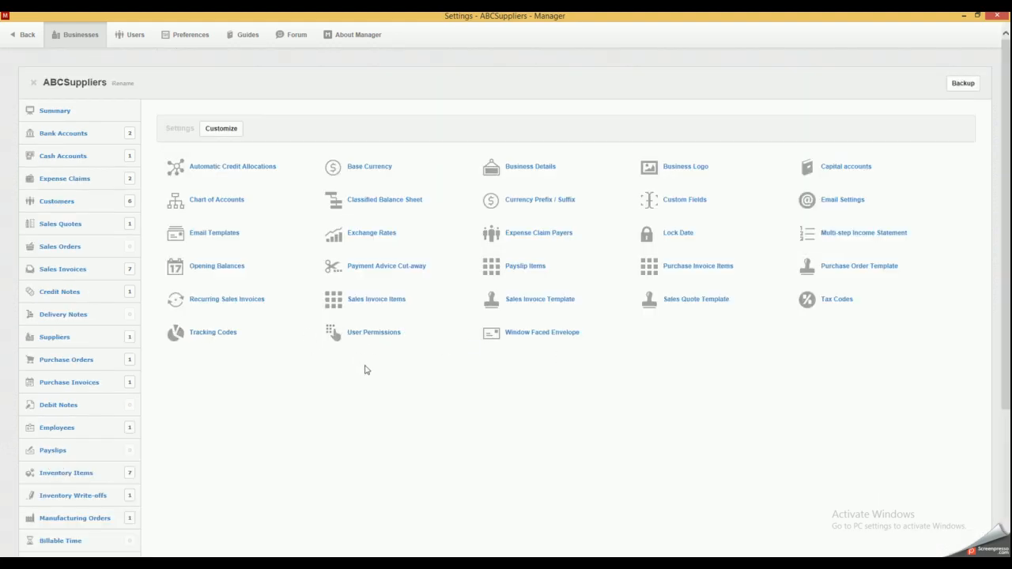
click(536, 335)
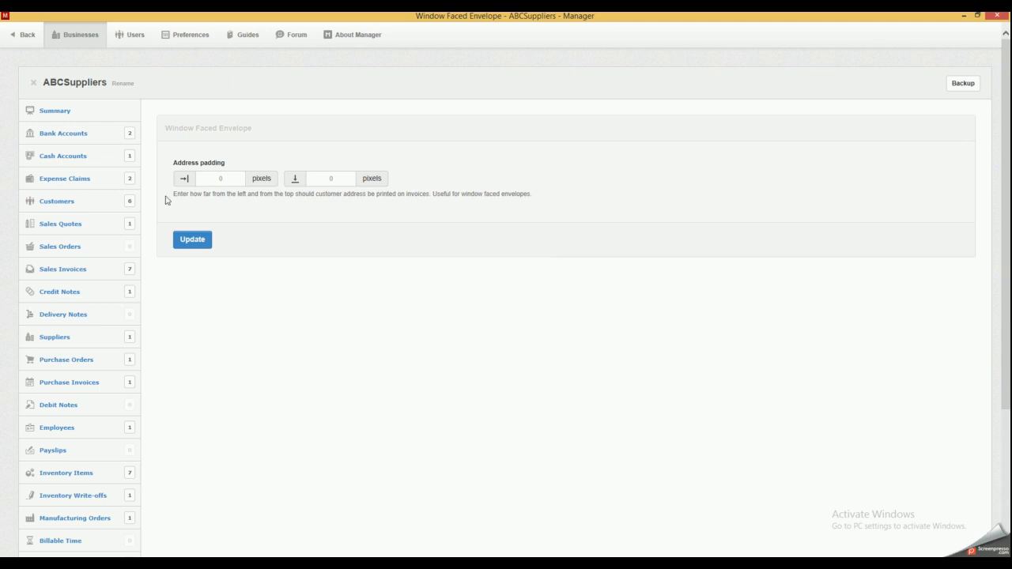
click(60, 116)
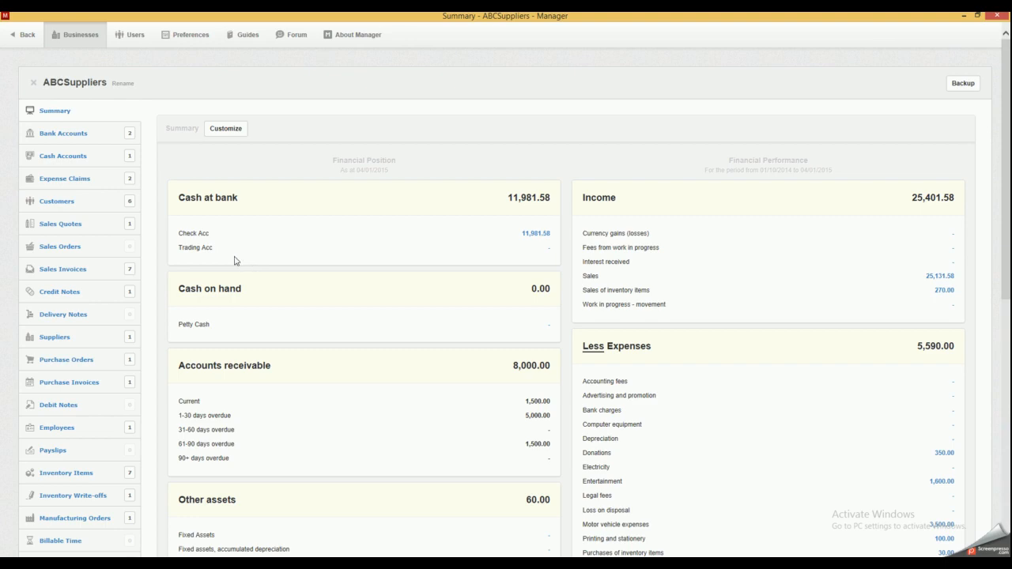
Review the list of modules enabled for the business, and save the existing selection
scroll(234, 261, down, 5)
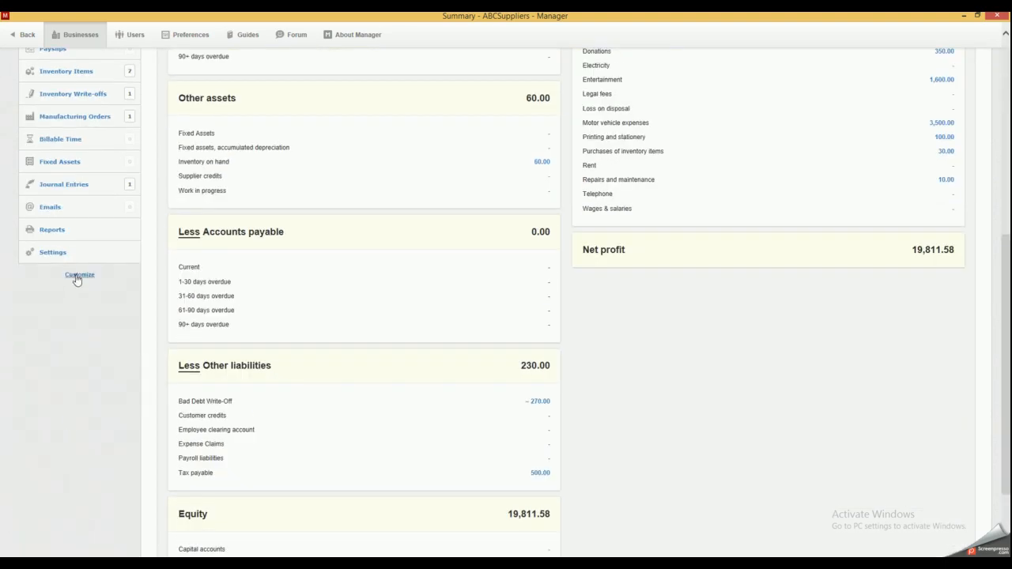
click(80, 276)
scroll(230, 251, down, 4)
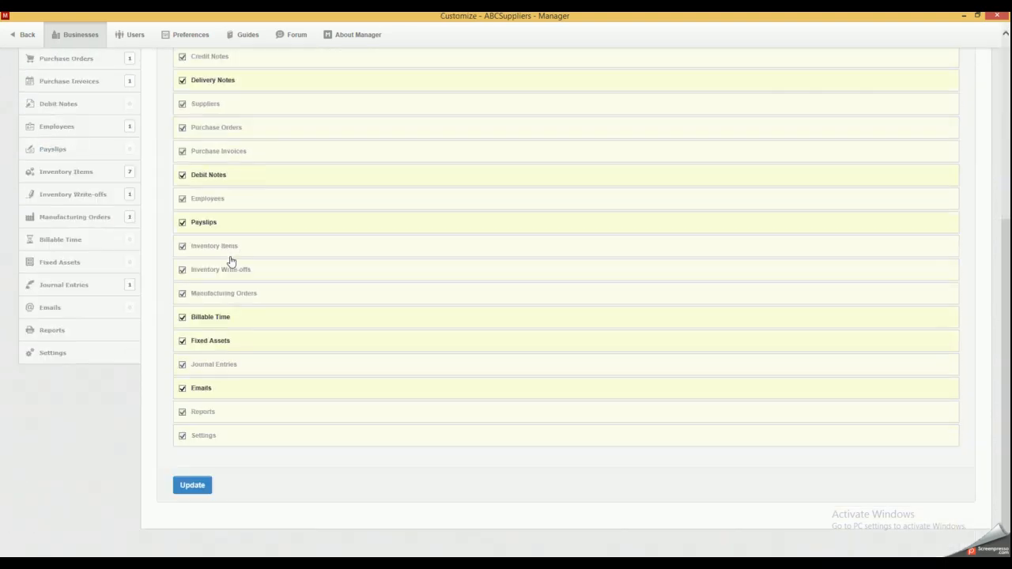
scroll(217, 322, up, 2)
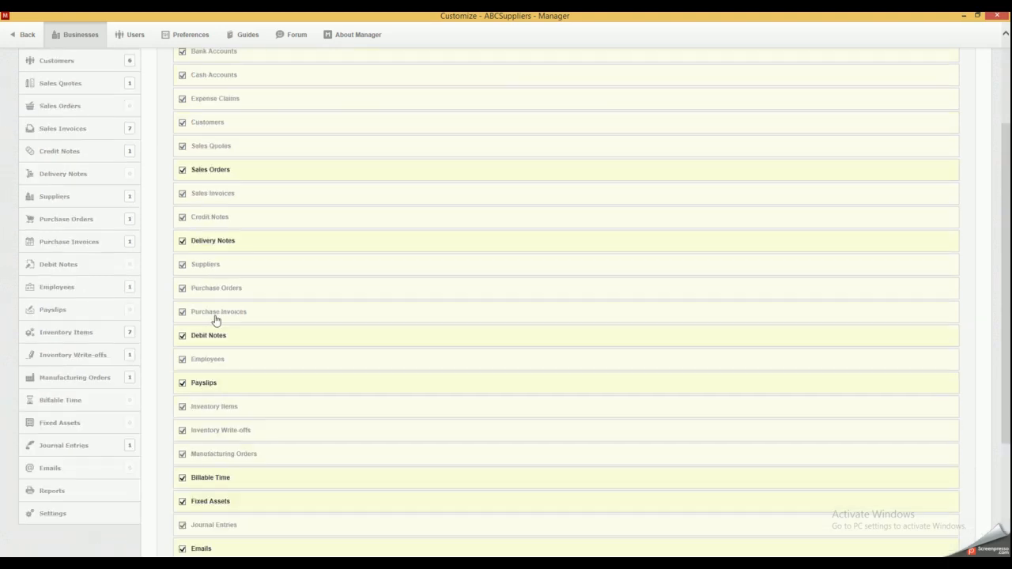
scroll(215, 320, up, 2)
scroll(16, 308, down, 4)
scroll(16, 308, up, 4)
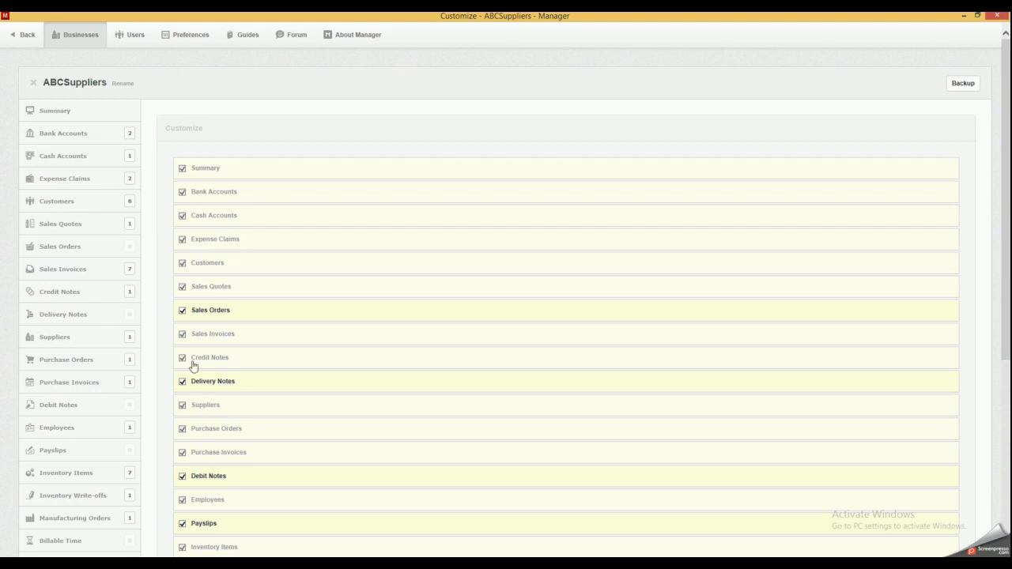
scroll(194, 360, down, 4)
click(193, 485)
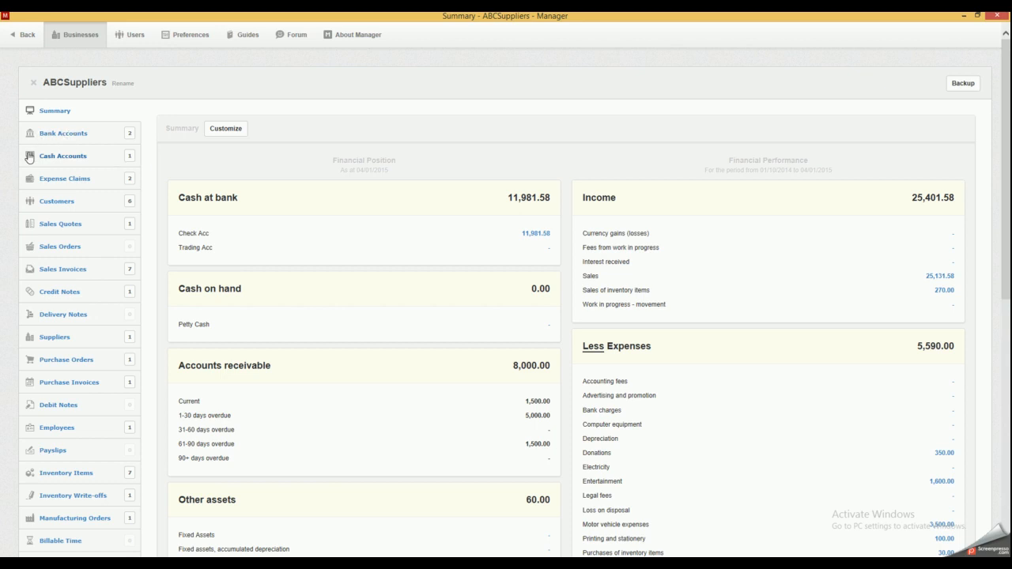
View the expense claims, the customers list and the sales invoices of customer ABCTest
click(67, 180)
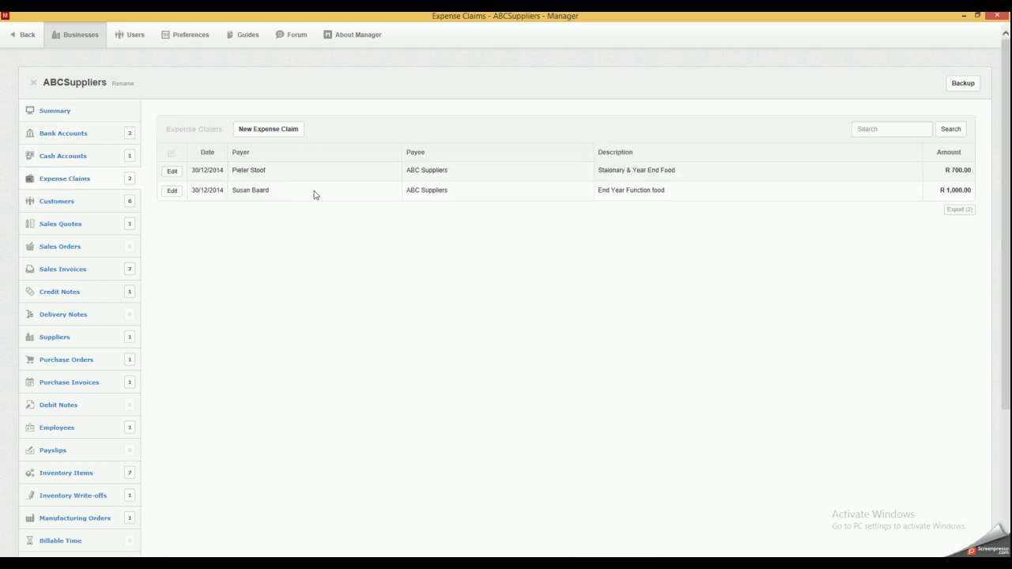
click(64, 203)
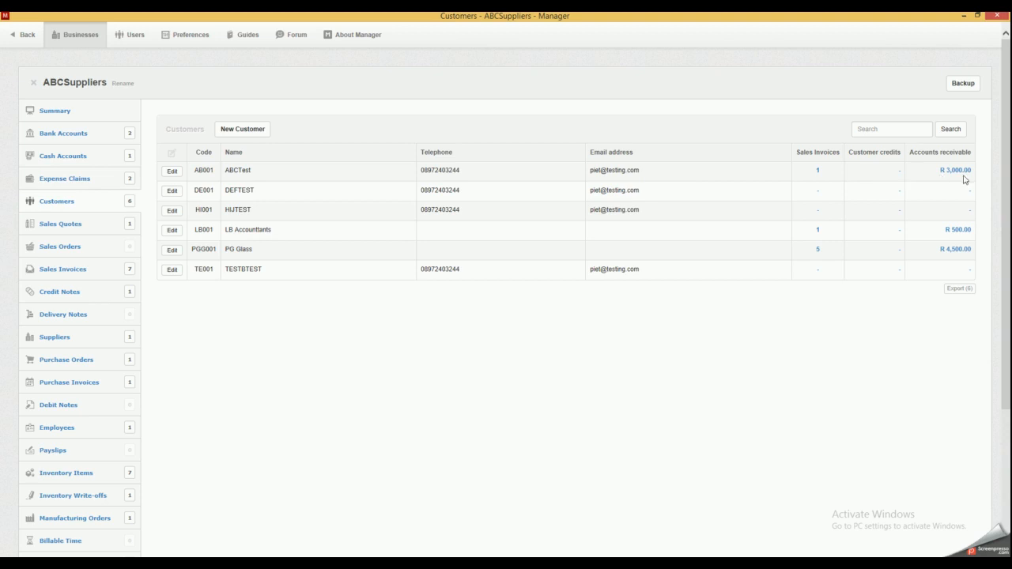
click(818, 171)
View the lists of sales quotes, sales orders, sales invoices and credit notes
click(64, 224)
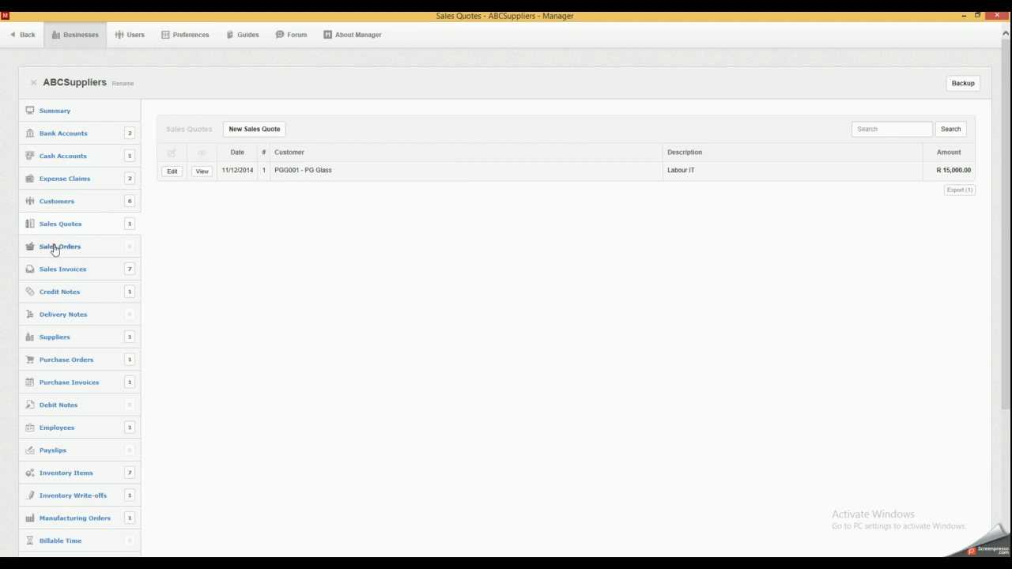
click(55, 248)
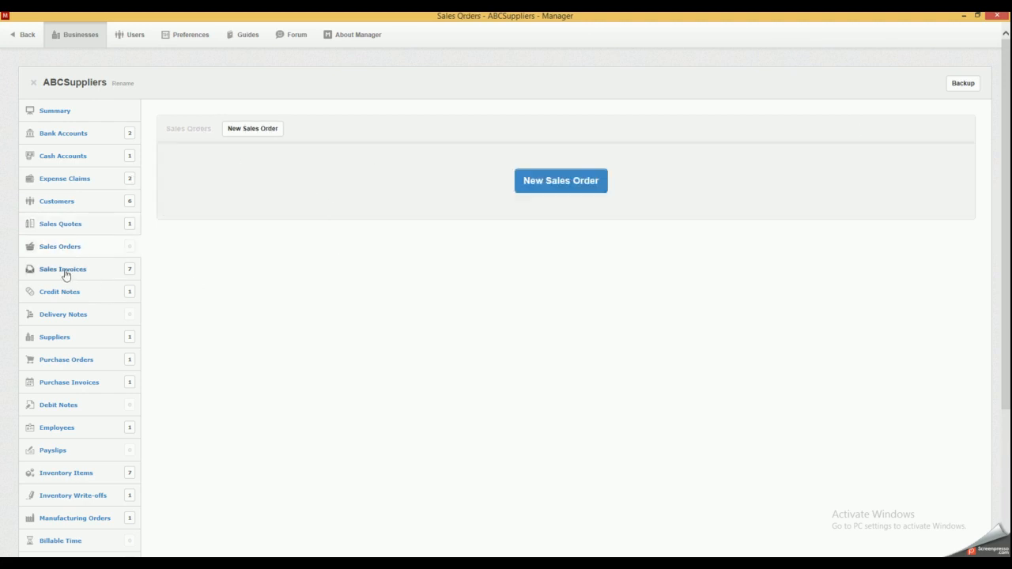
click(65, 273)
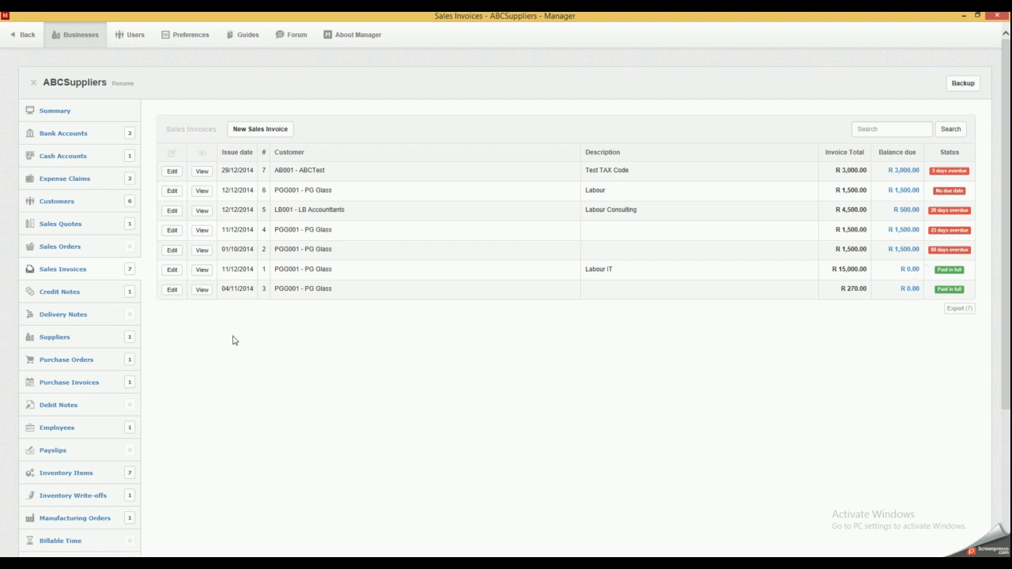
click(49, 294)
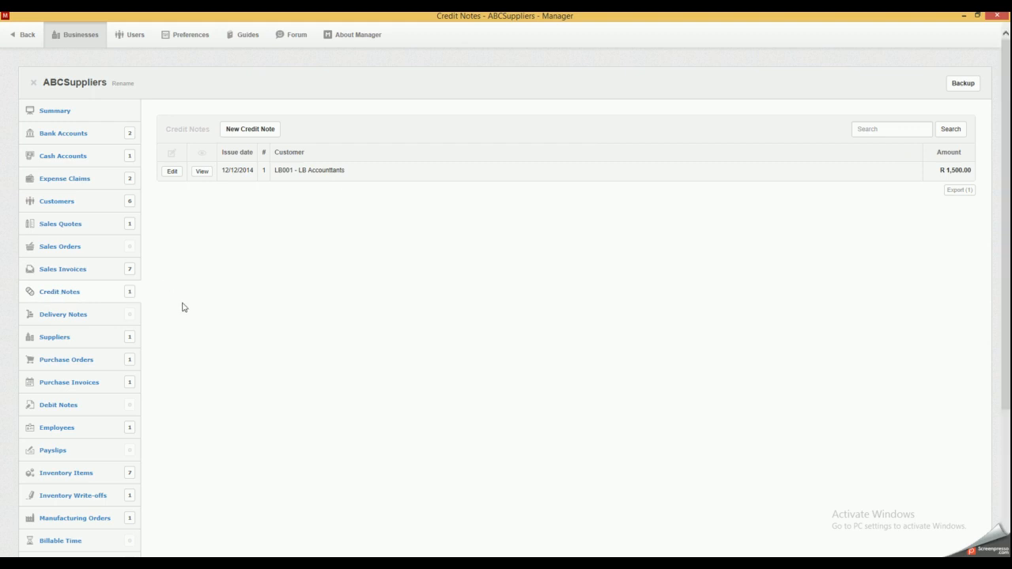
Create a blank delivery note with the default date, number and notes
click(62, 317)
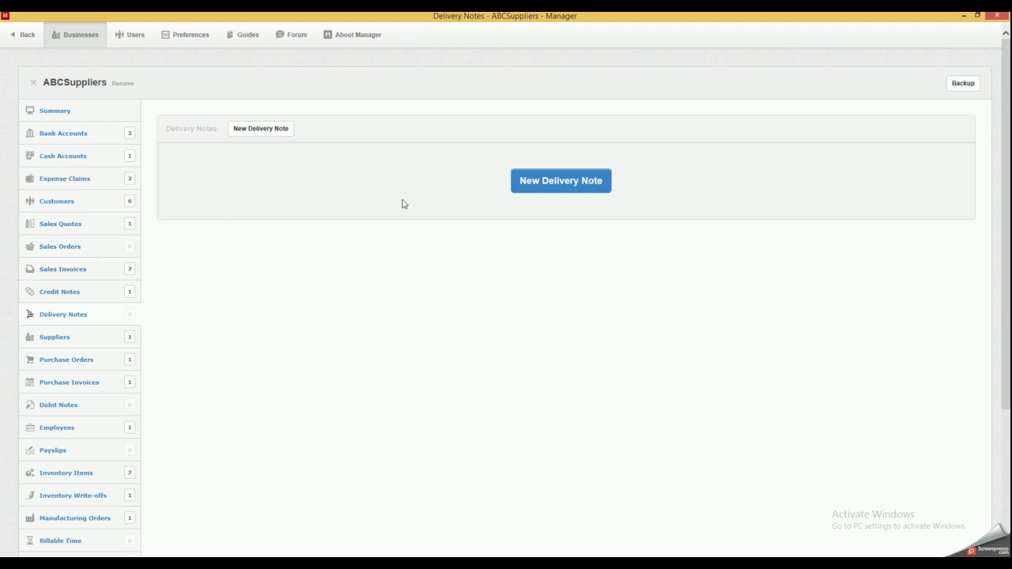
click(546, 188)
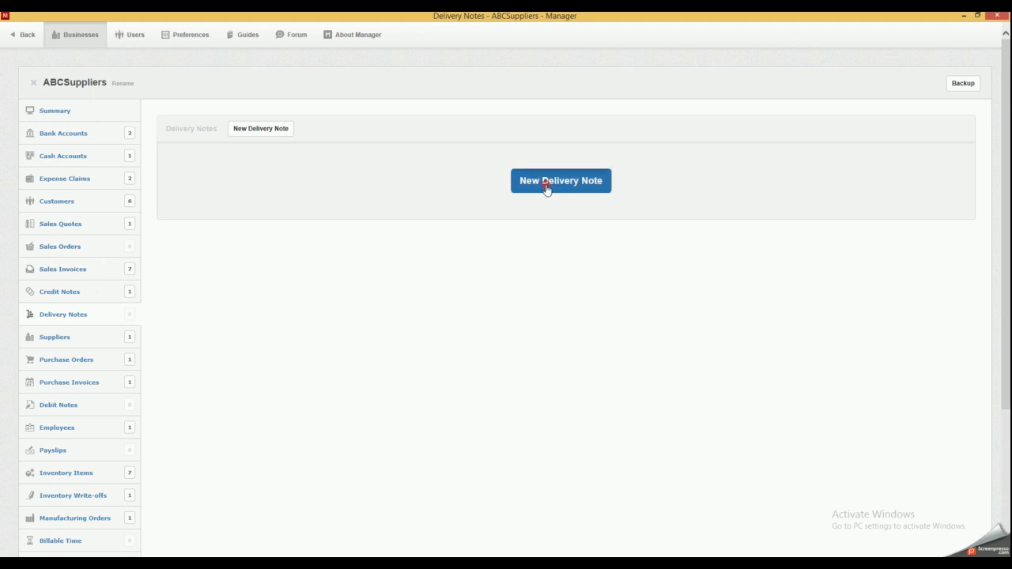
scroll(361, 275, down, 1)
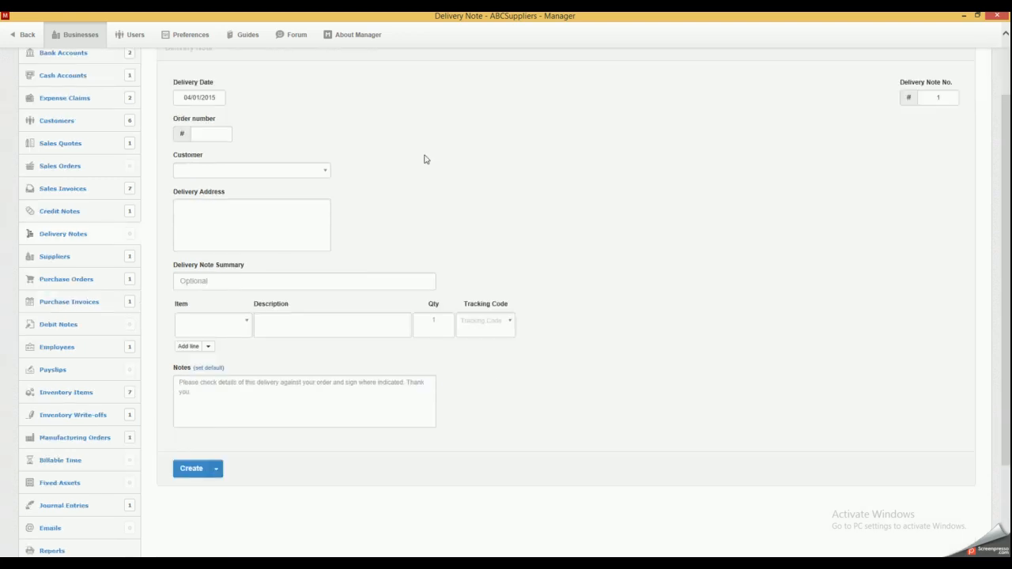
click(198, 470)
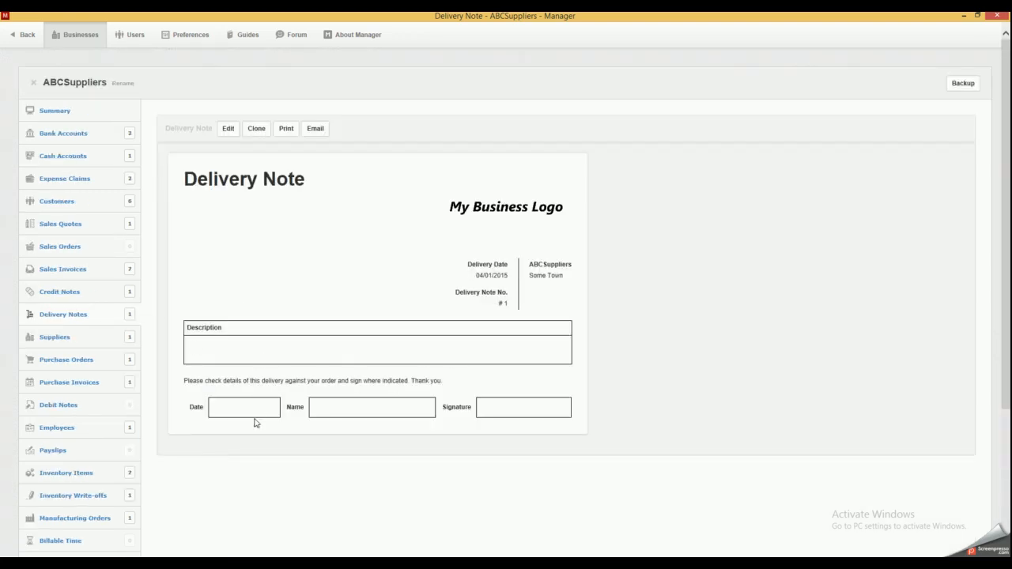
View the lists of suppliers, purchase orders, purchase invoices and debit notes
click(67, 338)
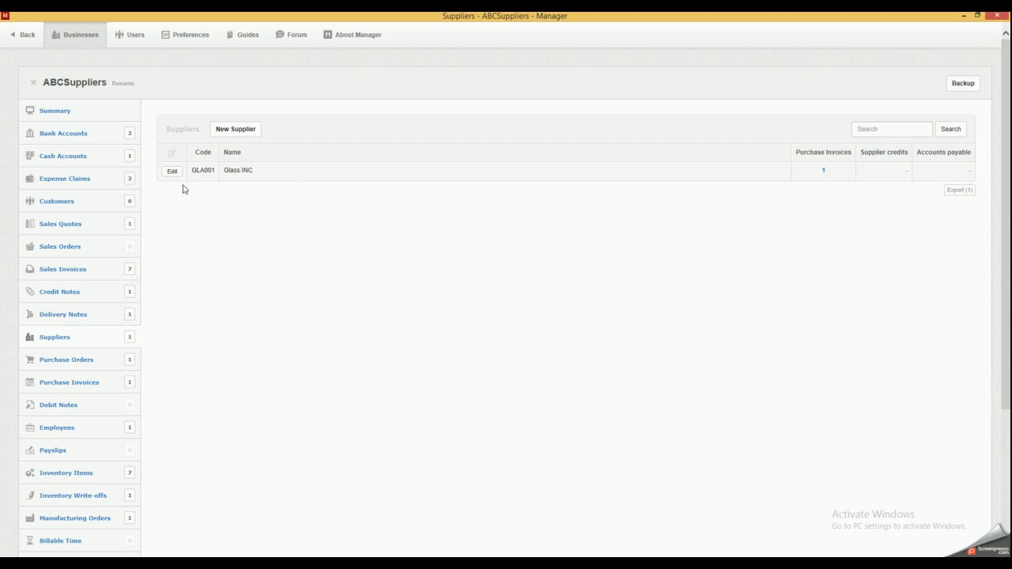
click(74, 361)
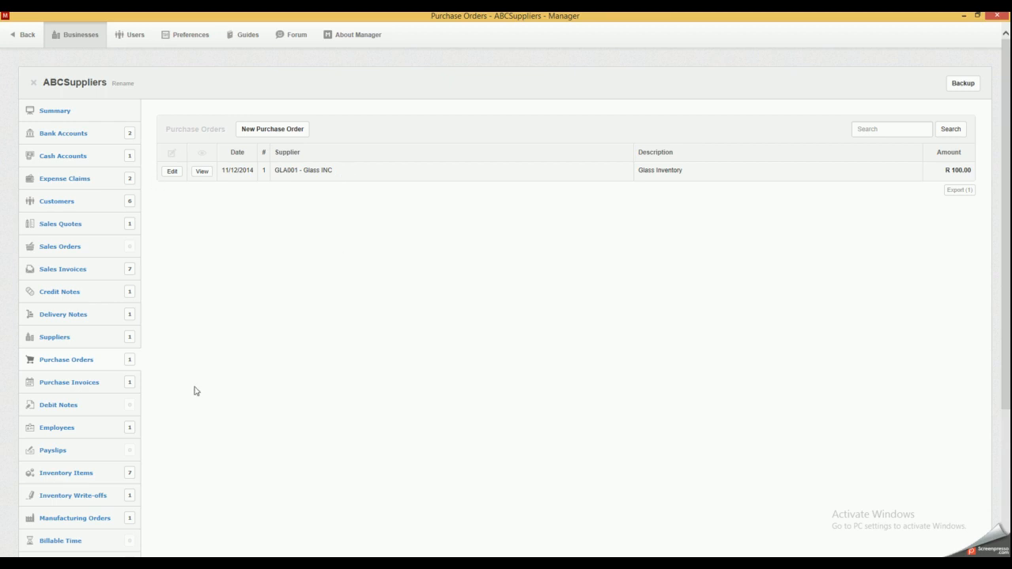
click(82, 383)
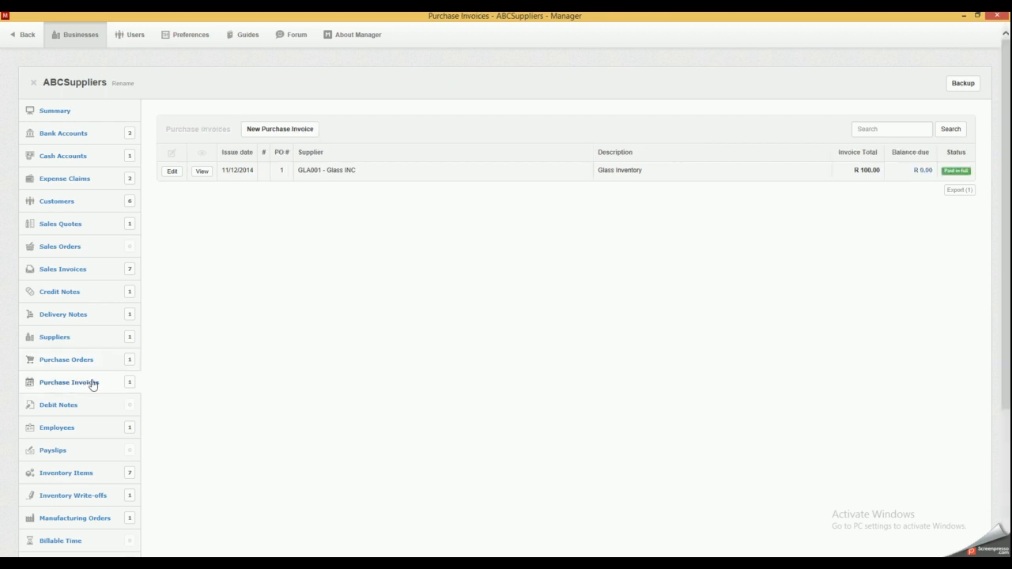
click(61, 406)
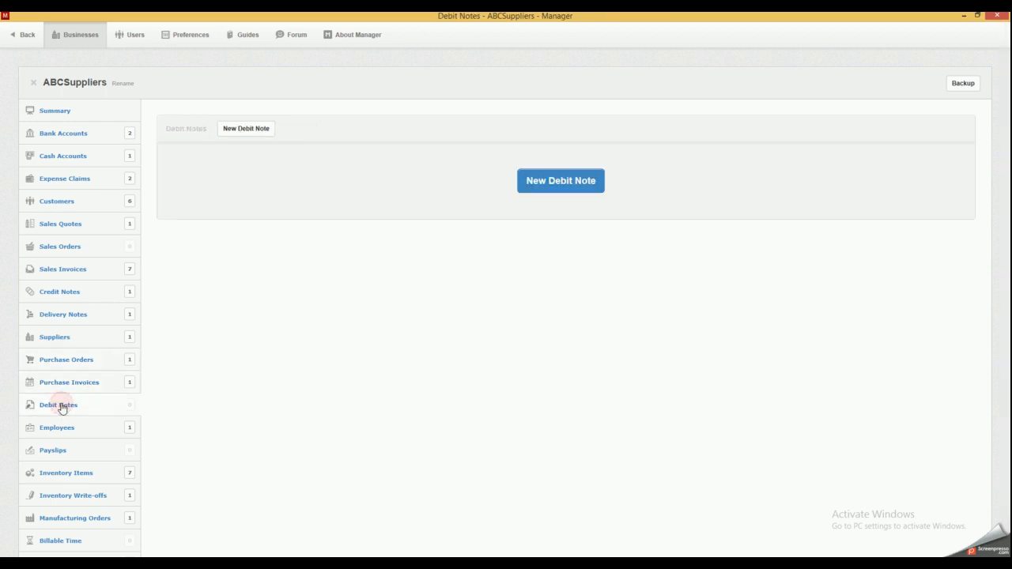
View the Employees, Payslips and Inventory Items modules
click(68, 427)
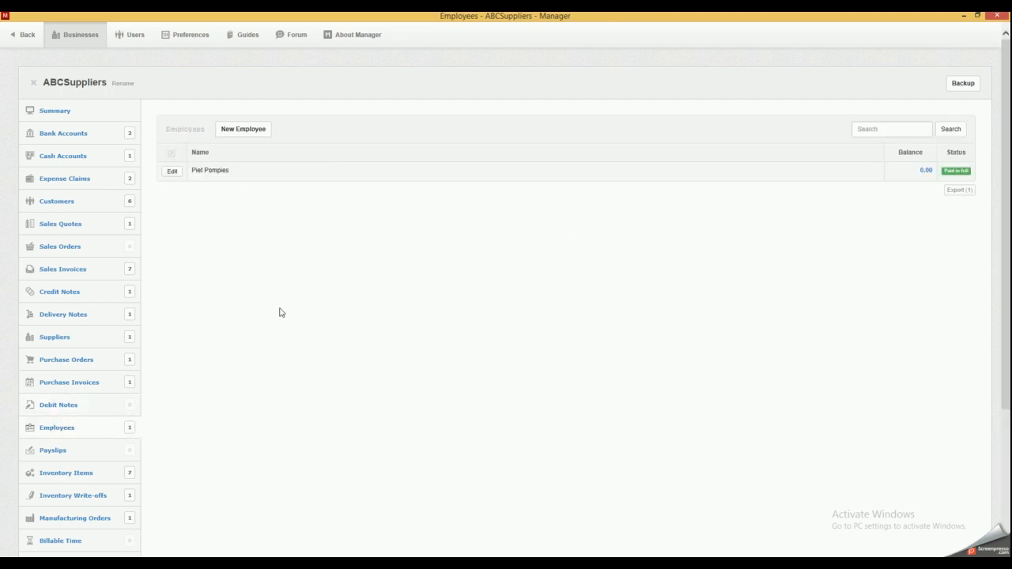
scroll(279, 312, down, 2)
click(55, 290)
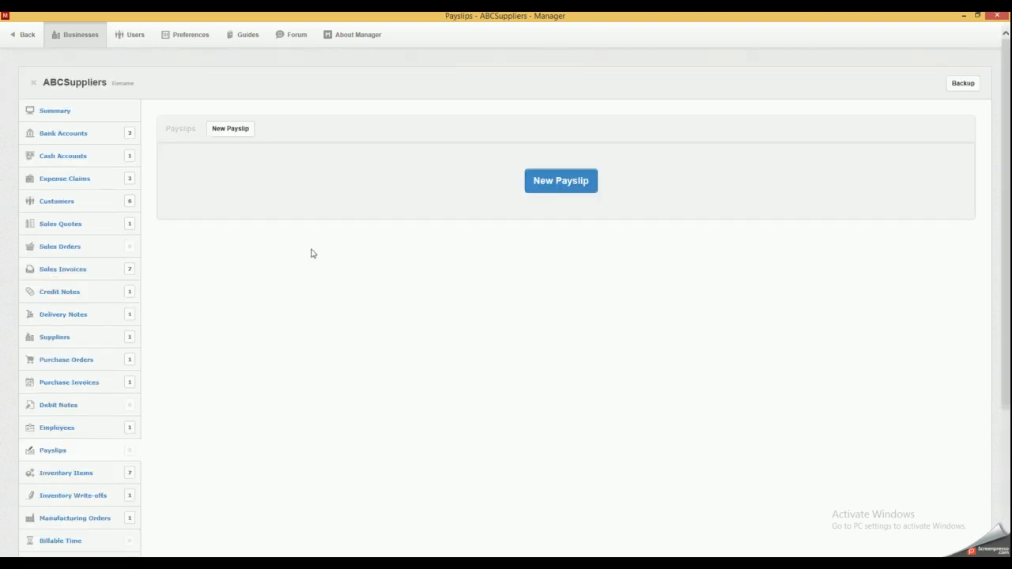
scroll(119, 397, down, 1)
click(76, 393)
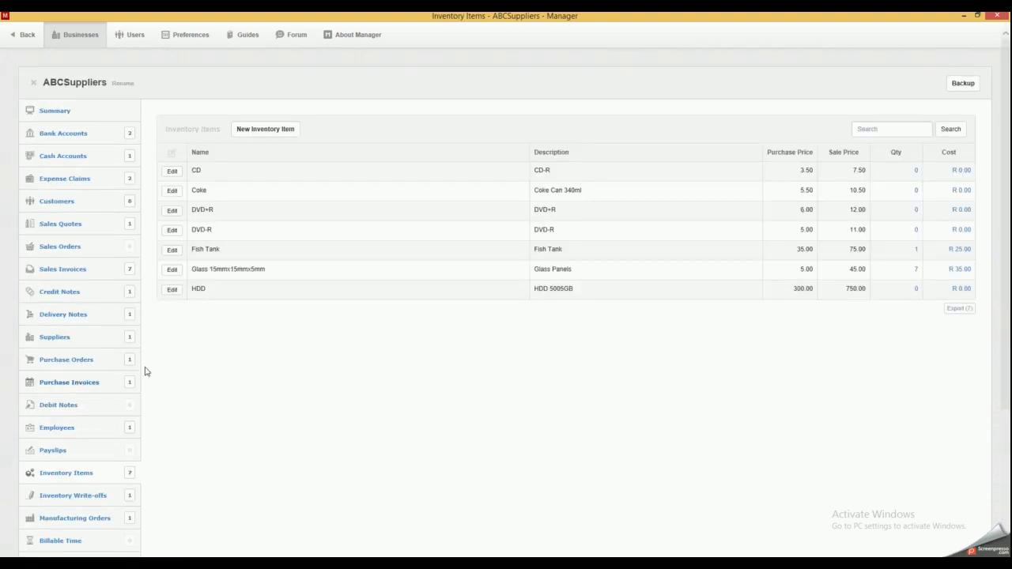
View the blank inventory item form and the details of the "Glass Broke on unpacking" inventory write-off
click(268, 132)
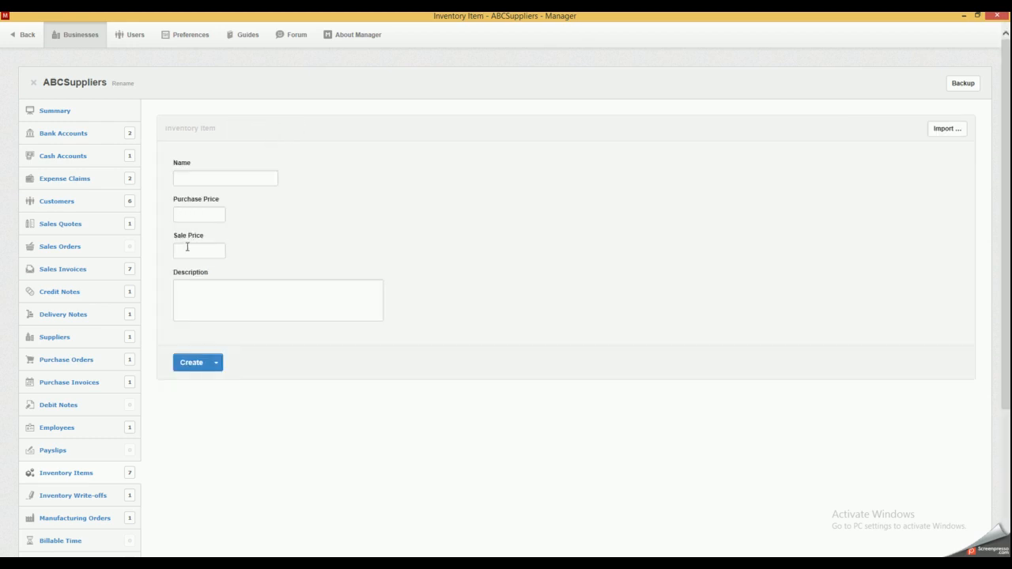
click(24, 41)
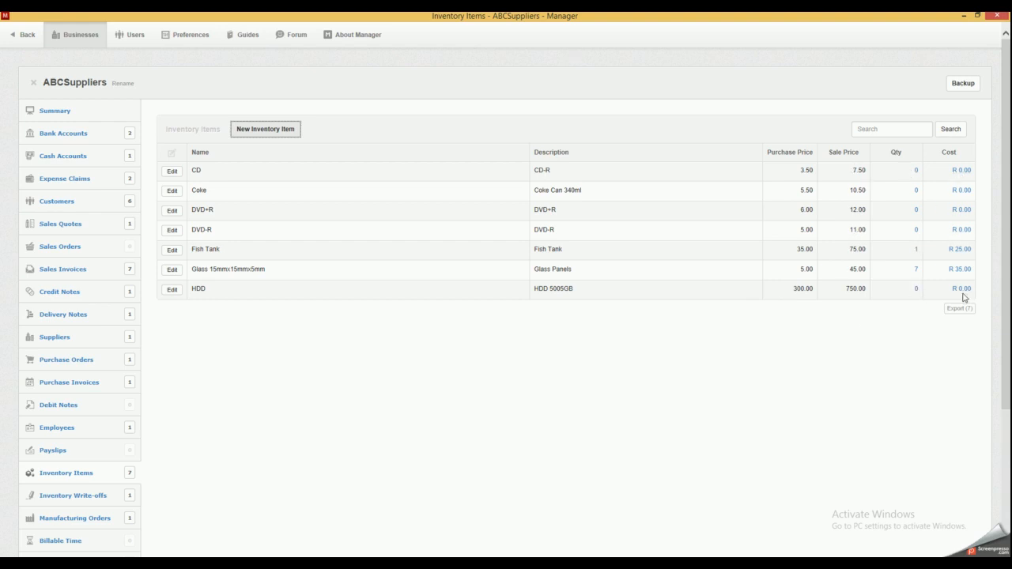
scroll(338, 380, down, 1)
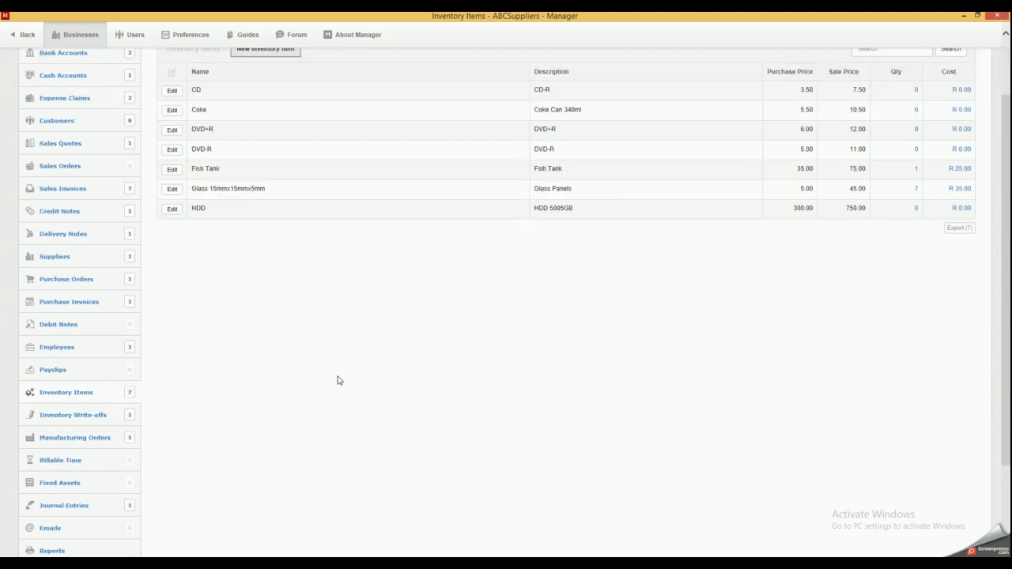
click(90, 415)
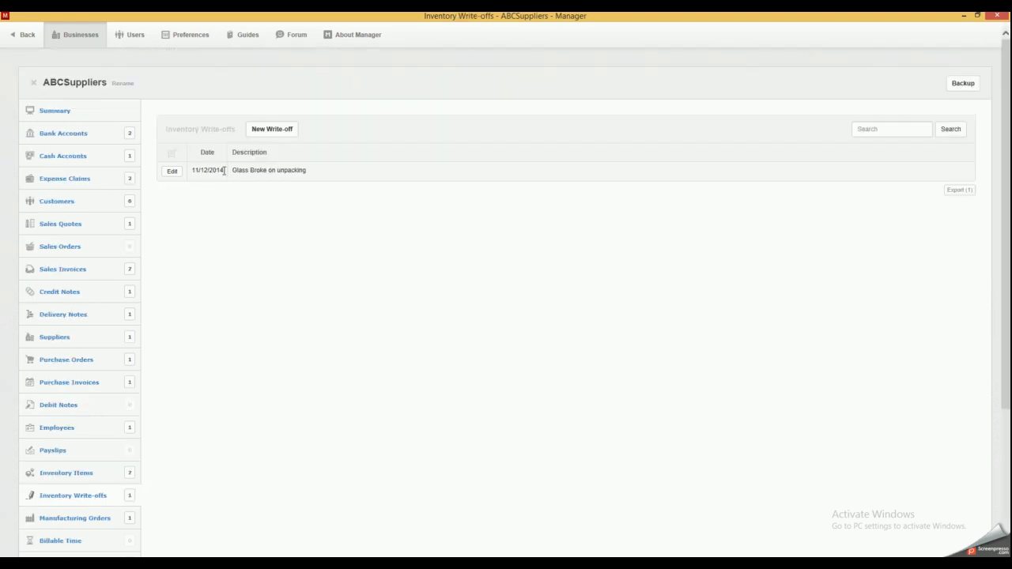
click(172, 171)
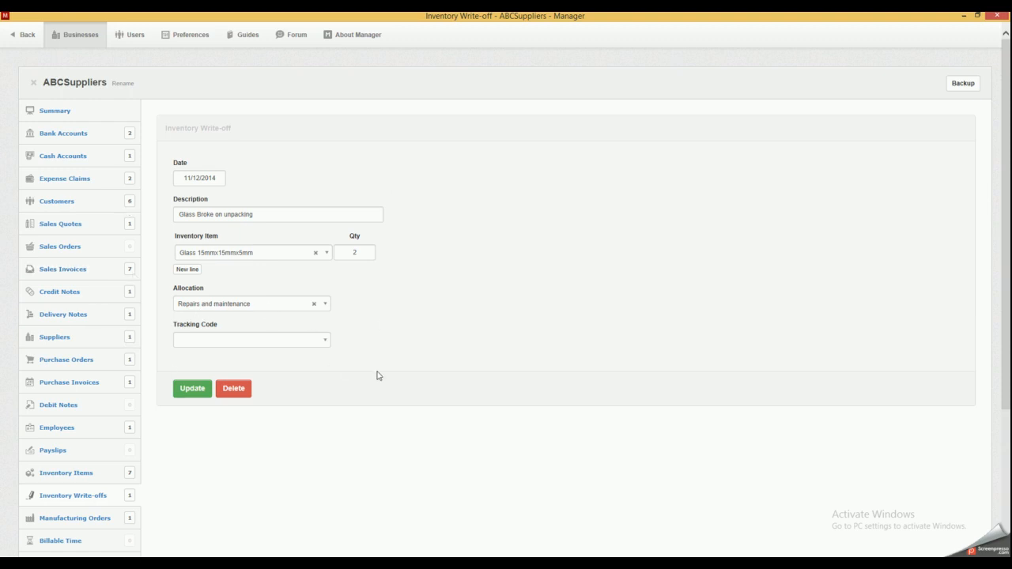
View the Manufacturing Orders list and a blank billable time entry form, including its customer field
scroll(107, 431, down, 1)
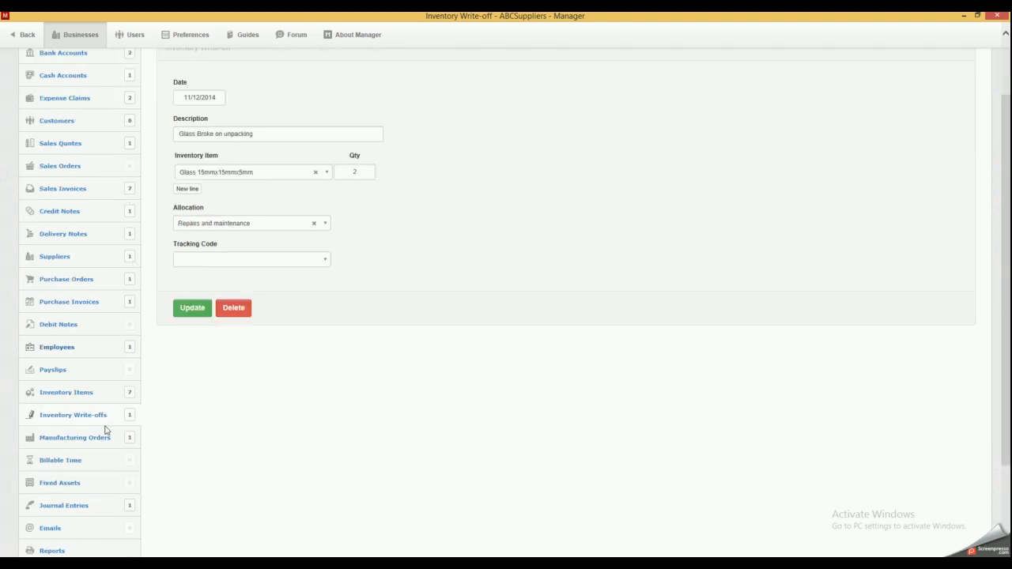
click(82, 441)
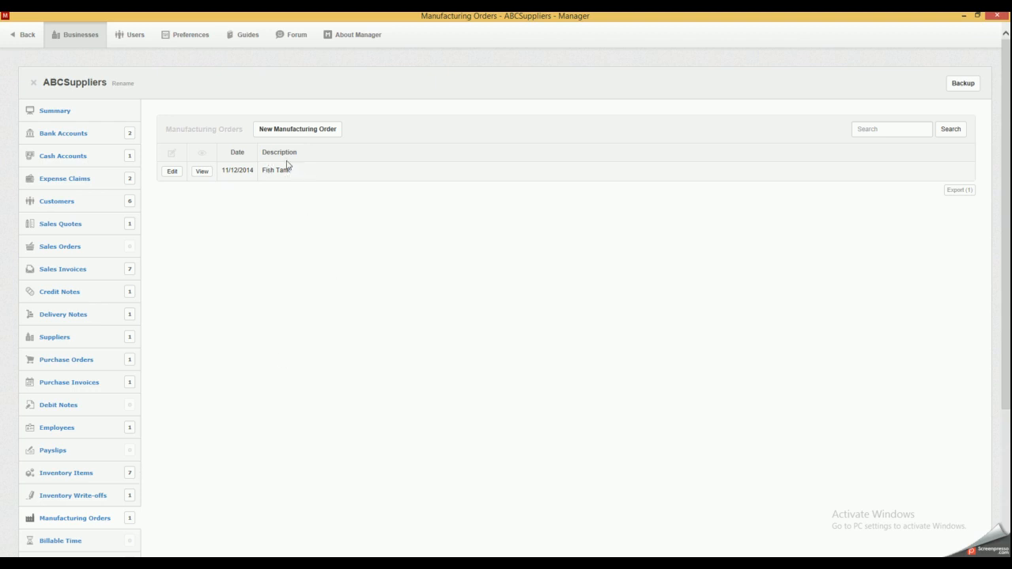
scroll(210, 399, down, 3)
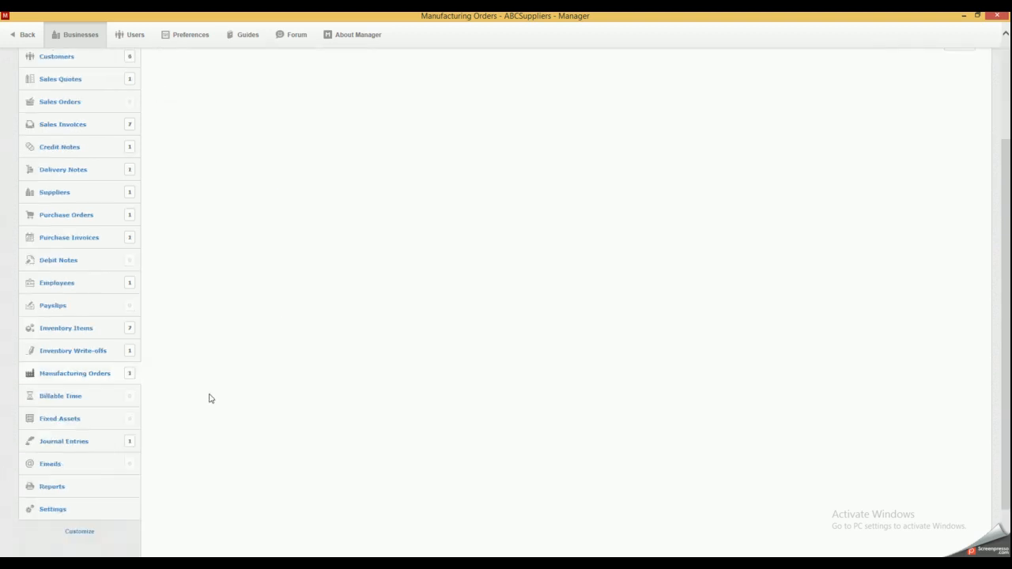
click(67, 381)
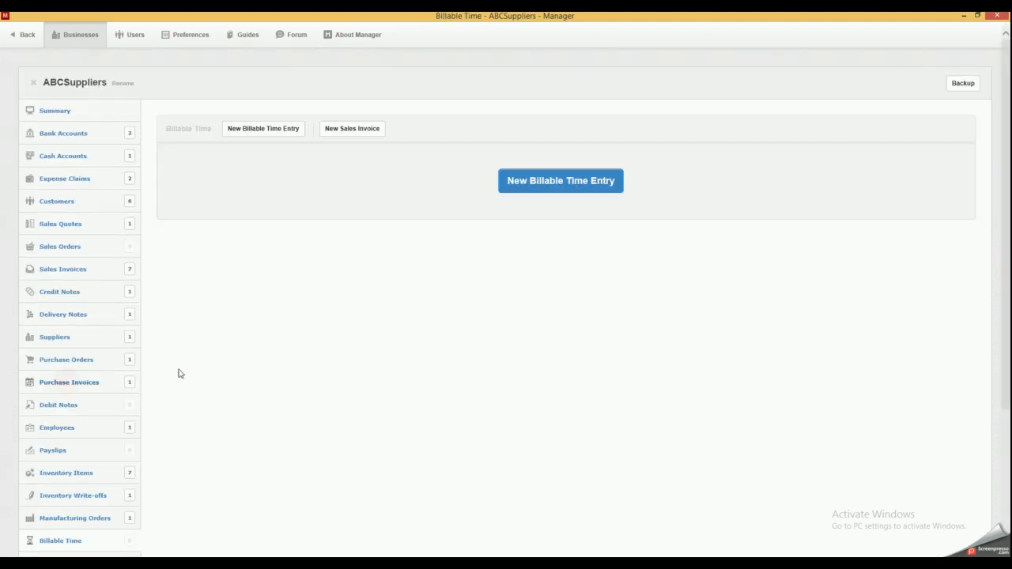
click(534, 176)
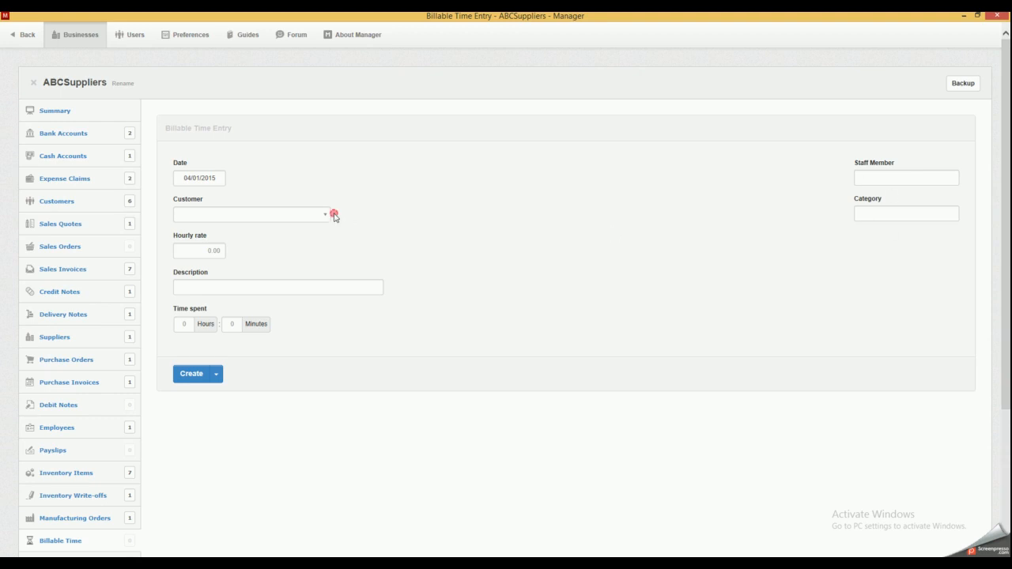
click(334, 215)
click(334, 215)
View the Fixed Assets module and a blank journal entry form
scroll(32, 364, down, 2)
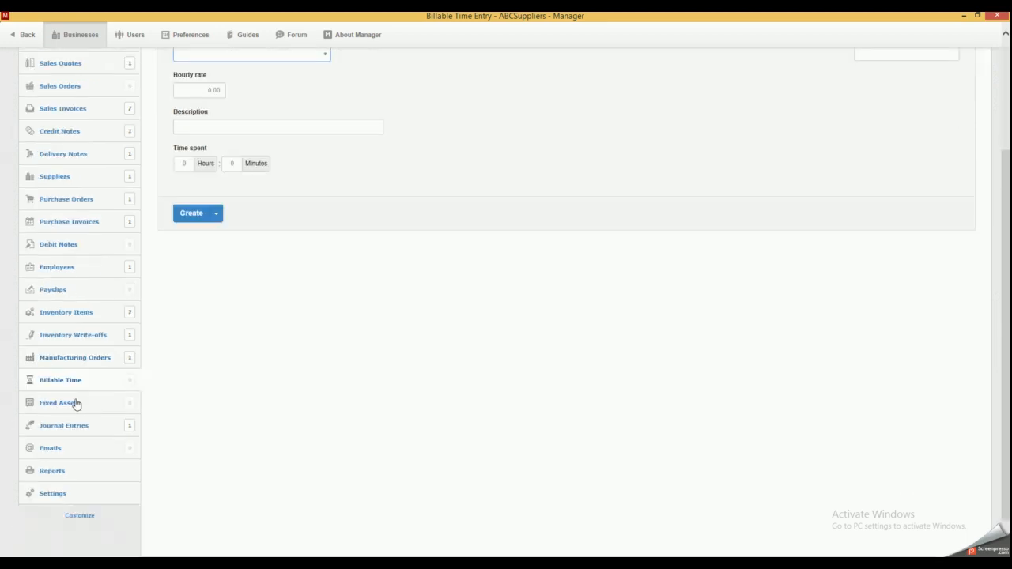
click(73, 406)
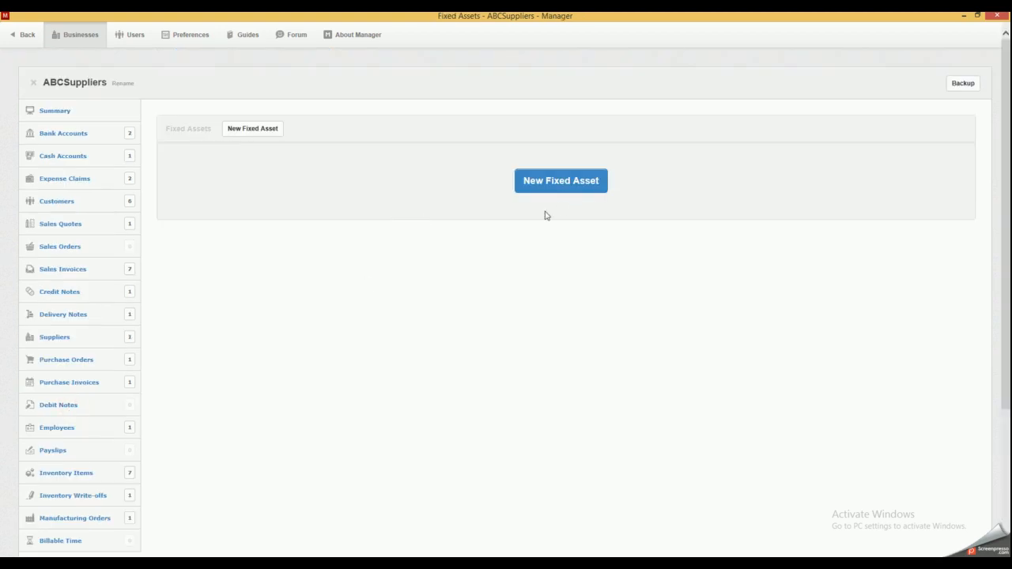
scroll(277, 264, down, 3)
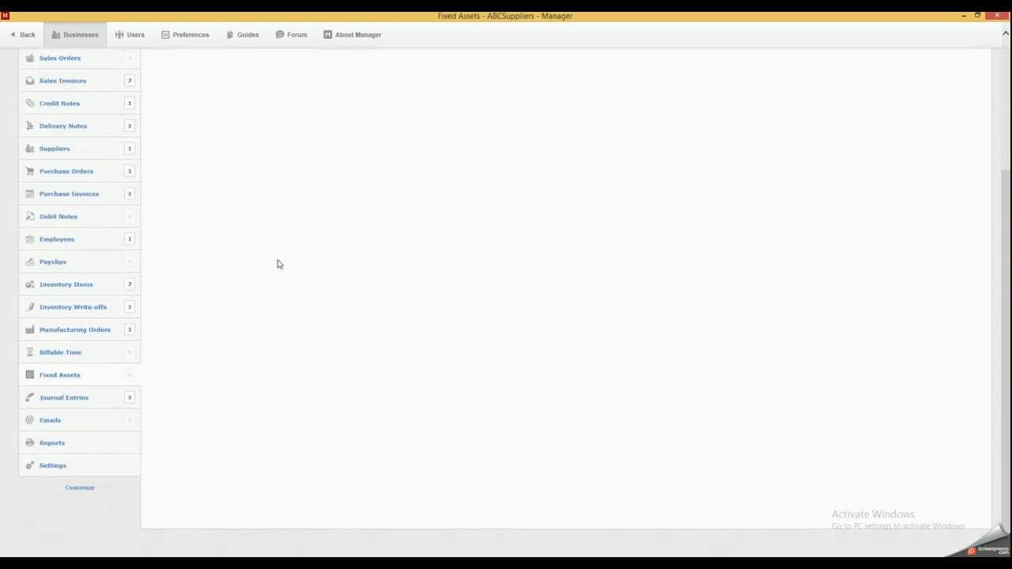
click(71, 402)
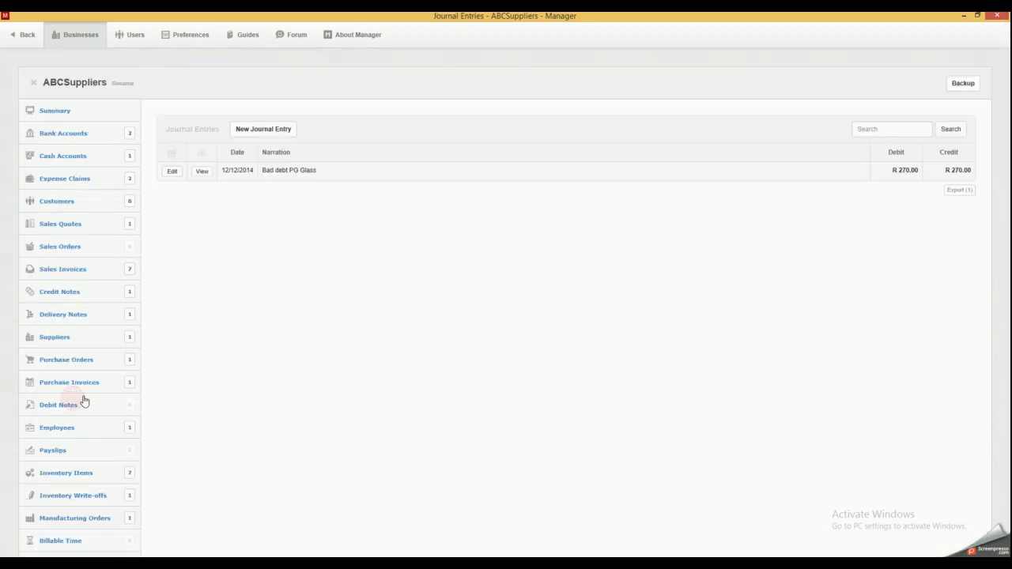
click(245, 132)
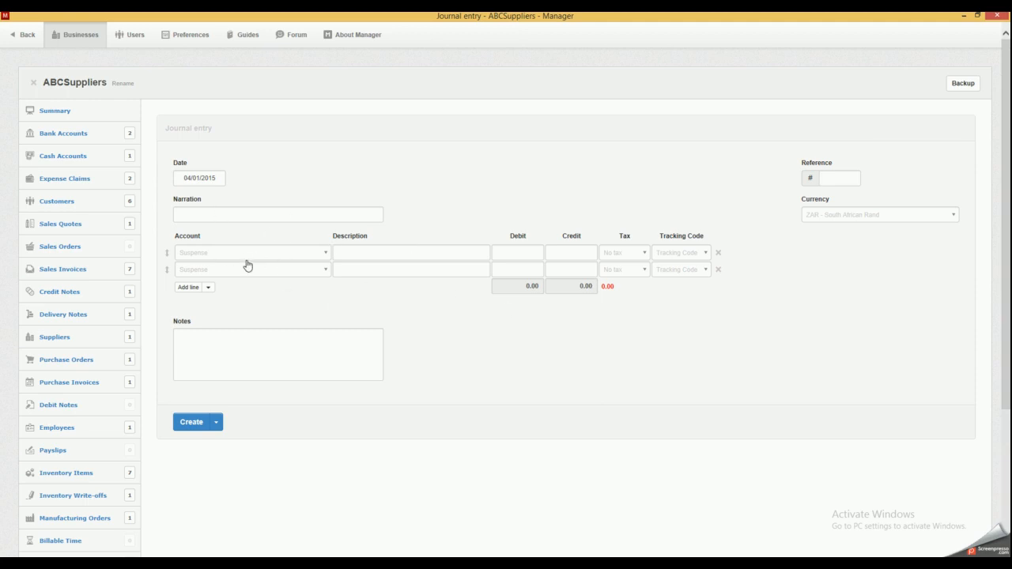
View the Emails, Reports and Settings pages, and return to the business Summary
scroll(601, 305, down, 2)
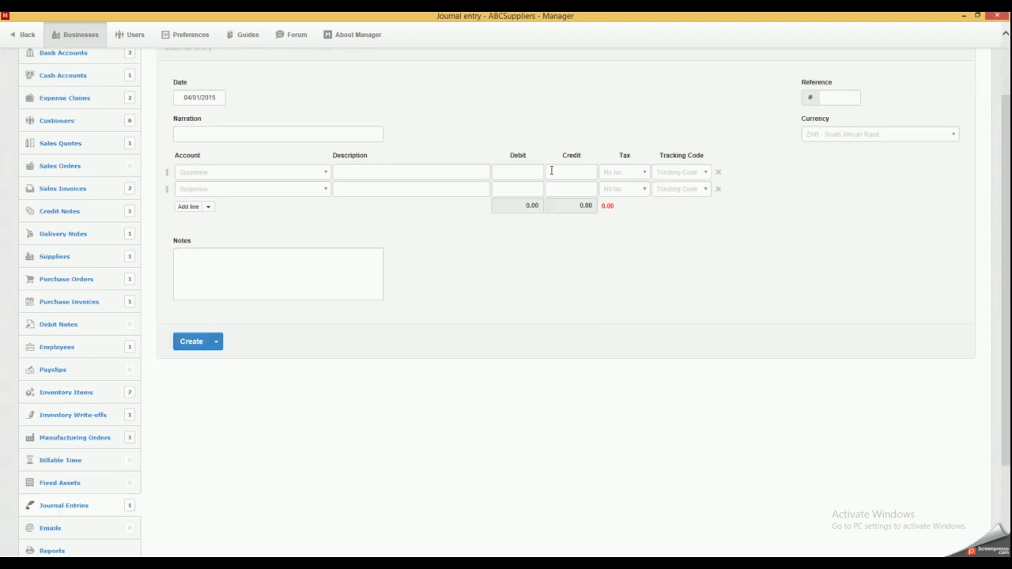
scroll(341, 390, down, 2)
click(45, 448)
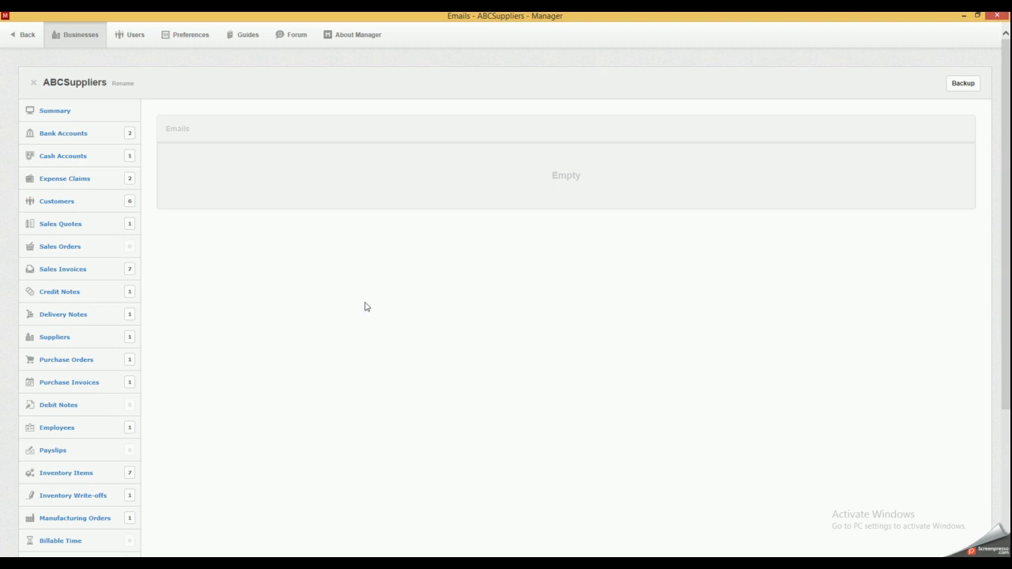
scroll(334, 318, down, 3)
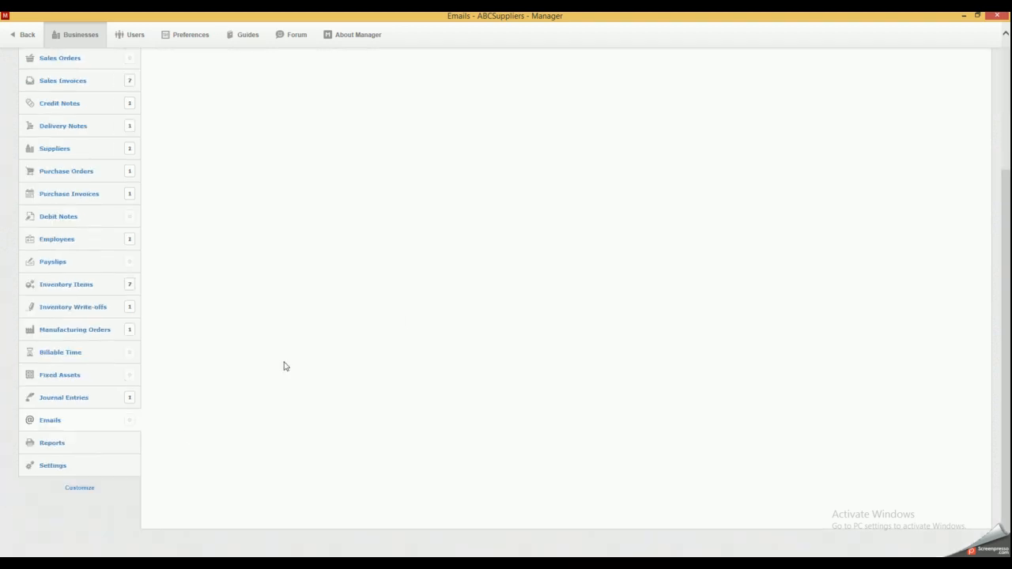
click(50, 443)
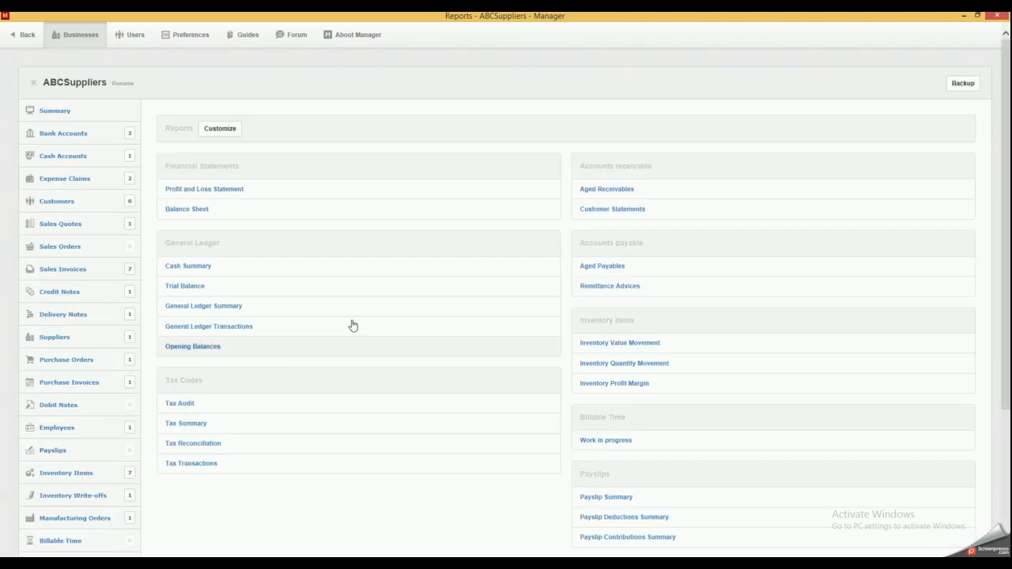
scroll(404, 286, down, 3)
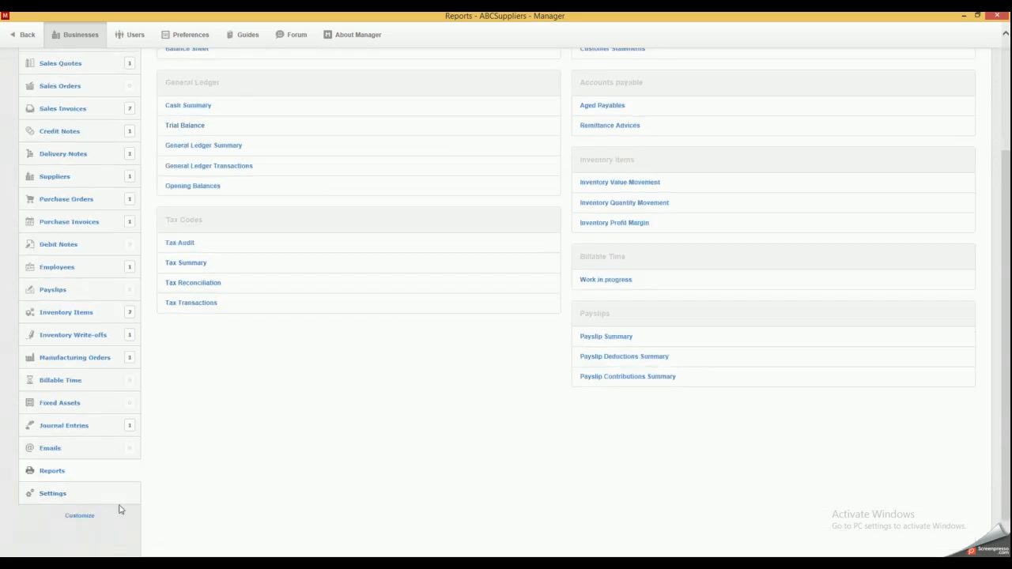
click(57, 494)
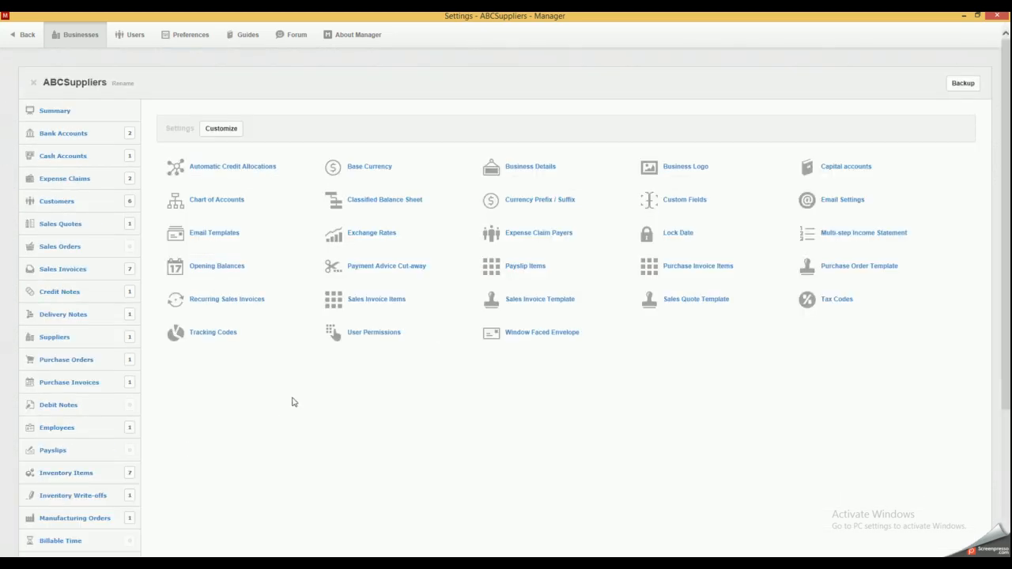
click(65, 115)
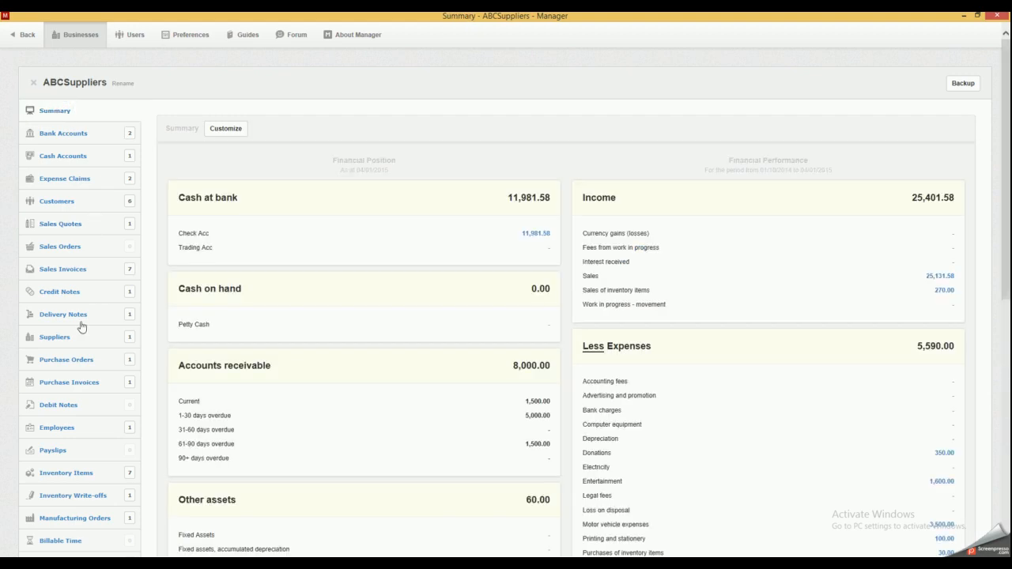
Customize the Reports page to include Fixed Asset Summary, Expense Claims Summary, Statement of Changes in Capital Accounts and Statement of Changes in Equity
scroll(91, 330, down, 3)
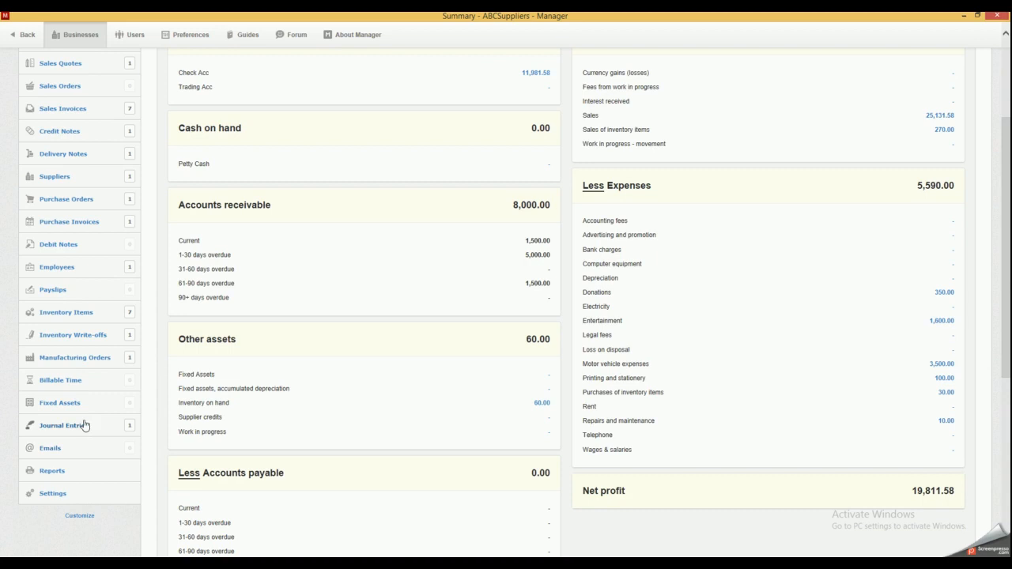
click(58, 474)
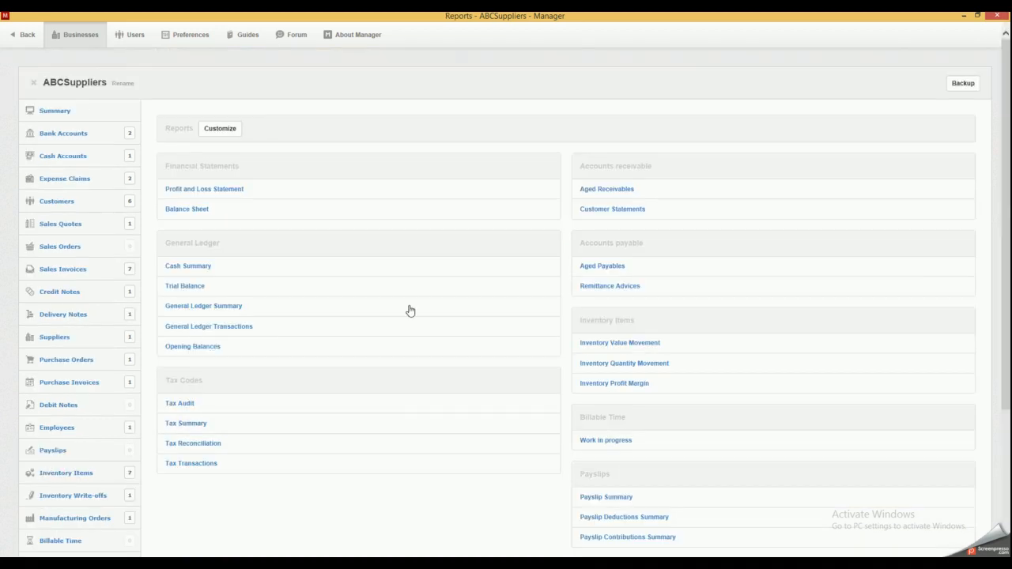
click(226, 133)
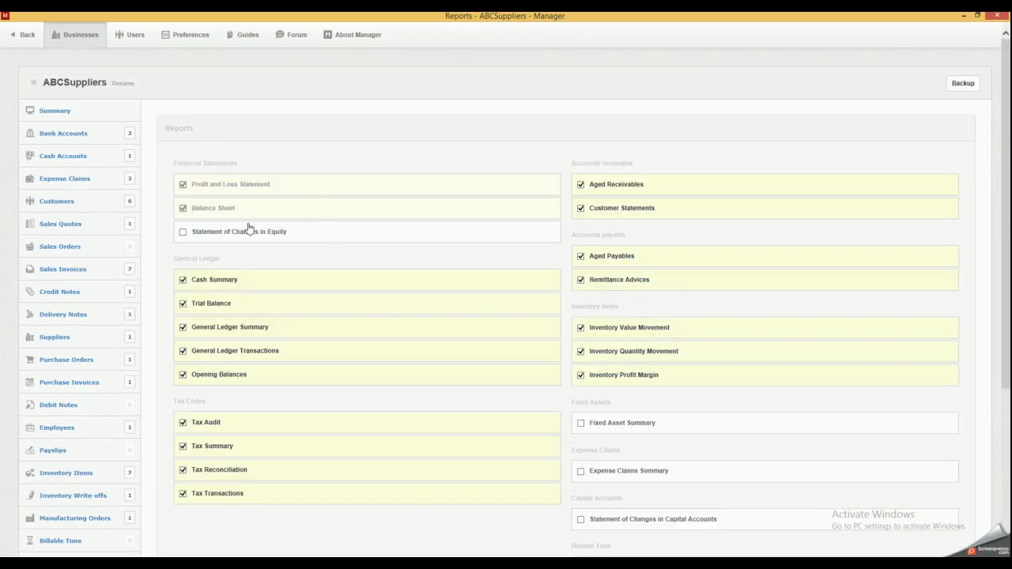
scroll(700, 479, down, 1)
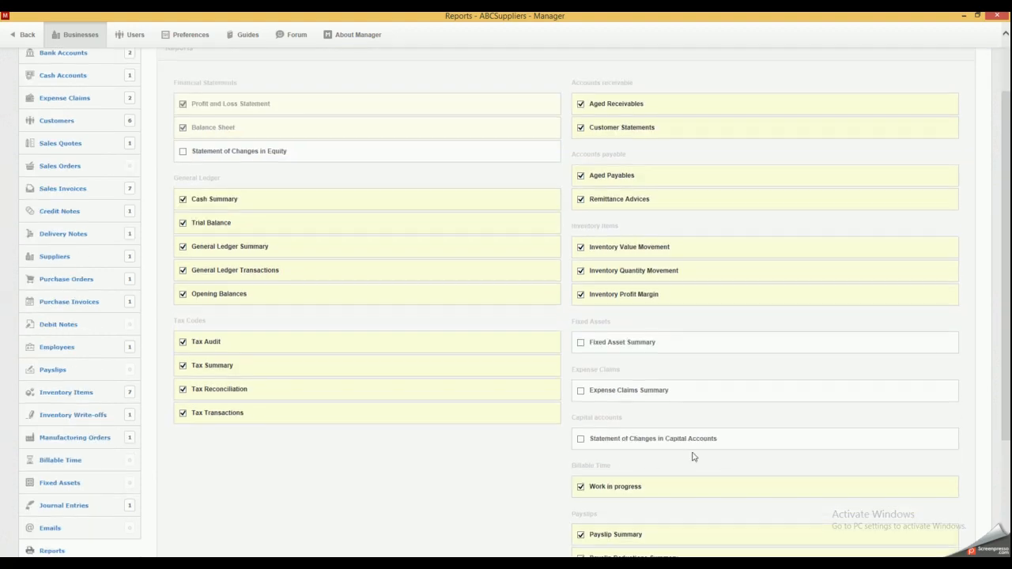
click(615, 342)
click(628, 391)
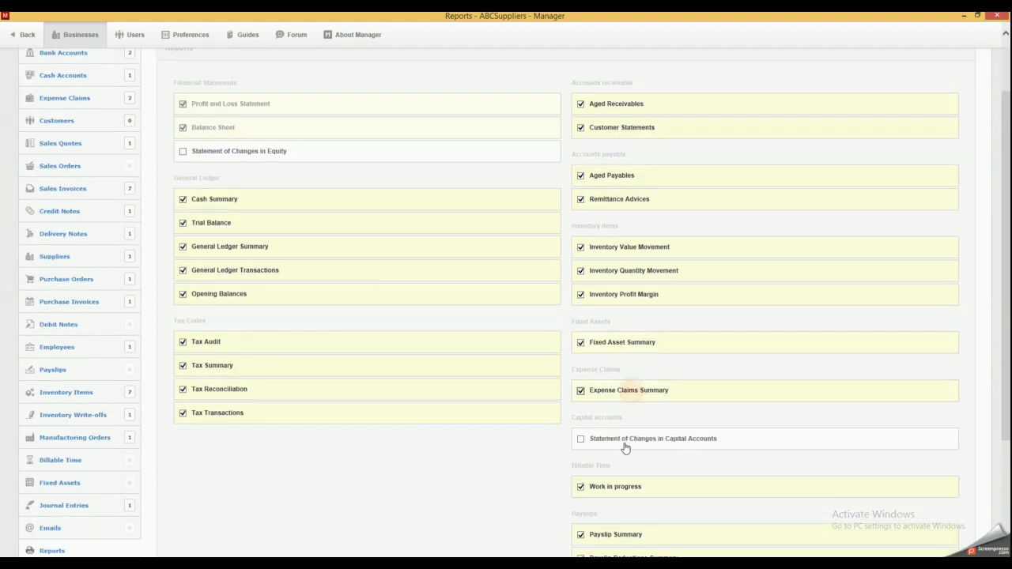
click(625, 439)
scroll(629, 443, down, 2)
scroll(511, 388, up, 4)
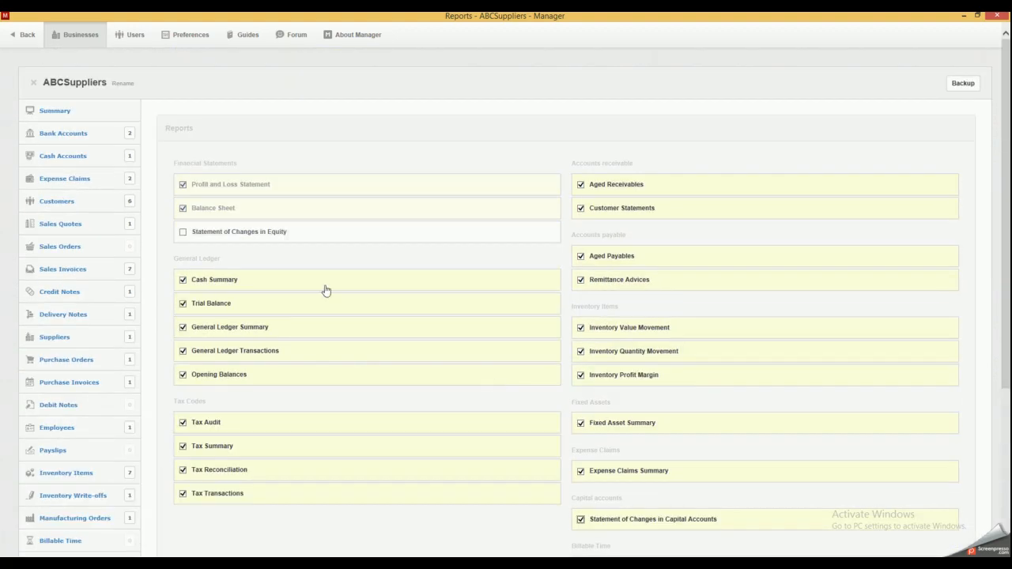
click(242, 232)
scroll(288, 269, down, 4)
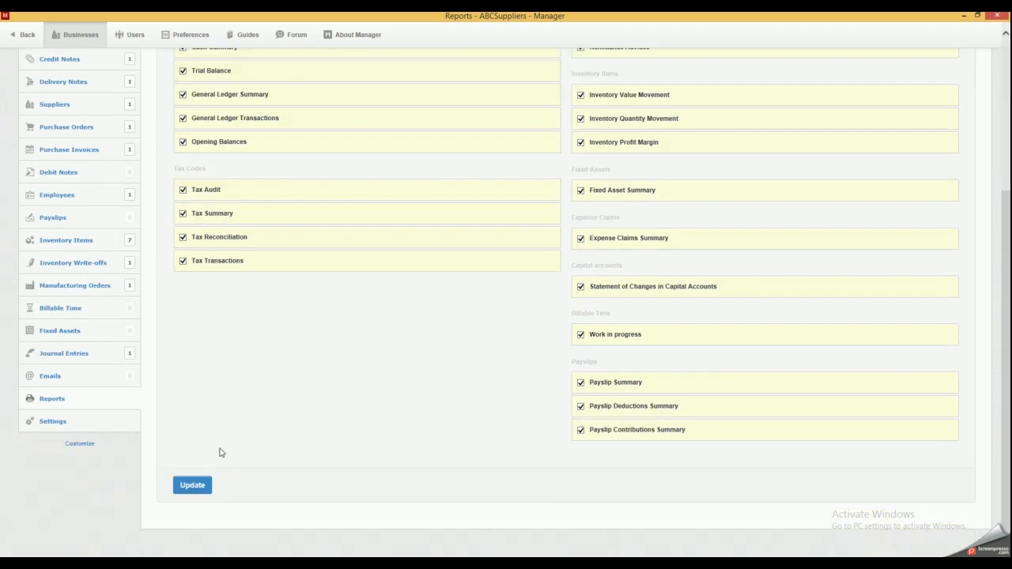
click(194, 486)
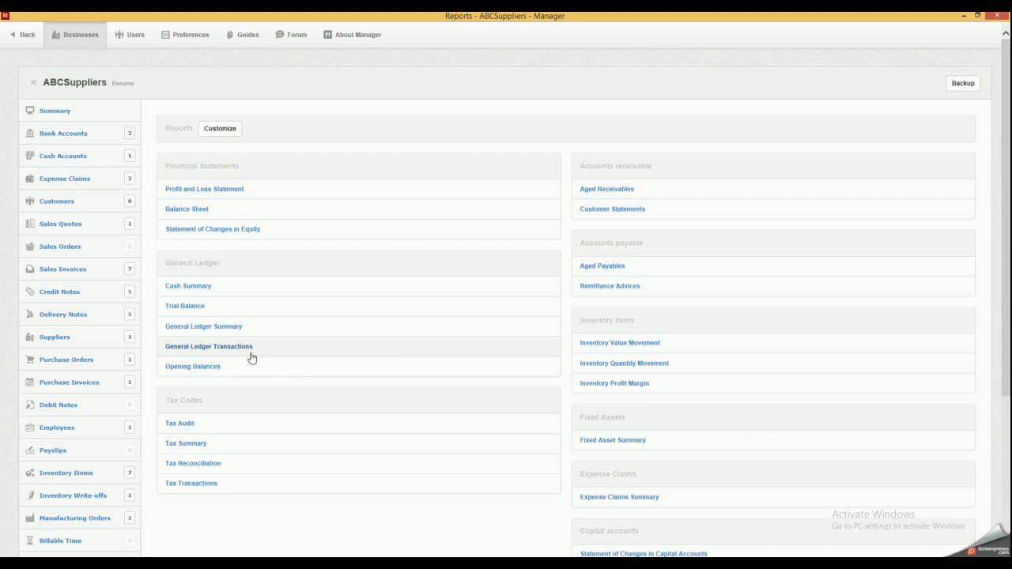
Create a General Ledger Summary report from 01/10/2014 until 04/01/2015 without a description
click(220, 327)
click(284, 129)
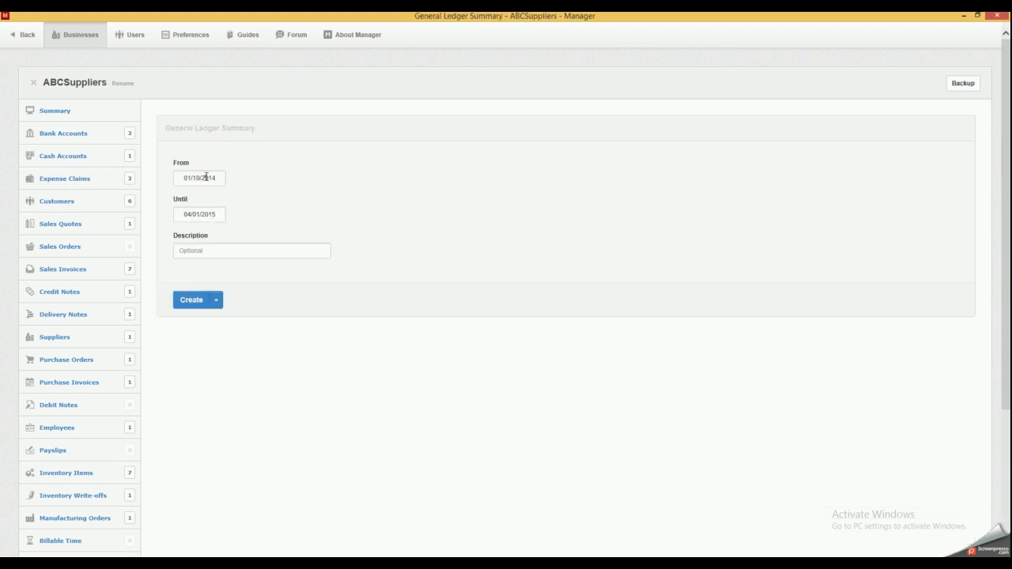
click(206, 177)
click(229, 231)
click(198, 250)
click(193, 298)
Open the General Ledger Summary report and review its income, expenses, assets, liabilities and equity sections
click(200, 170)
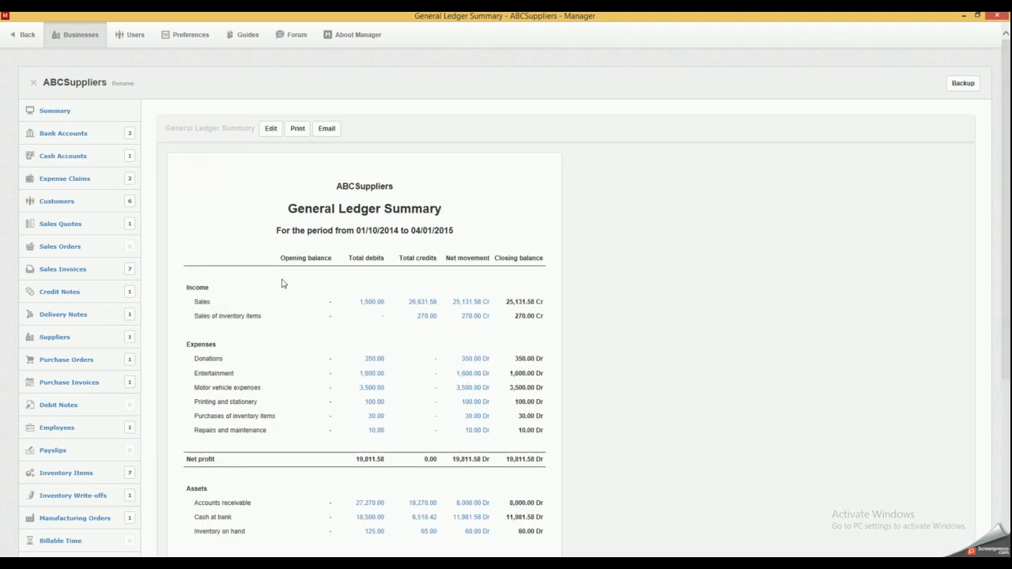
scroll(300, 282, down, 3)
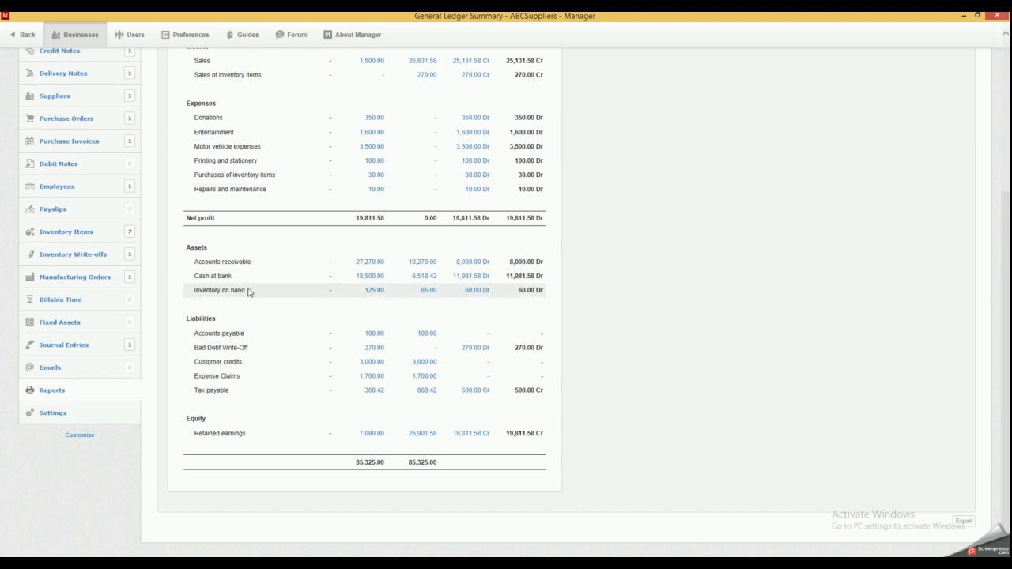
scroll(309, 357, up, 1)
scroll(306, 340, up, 2)
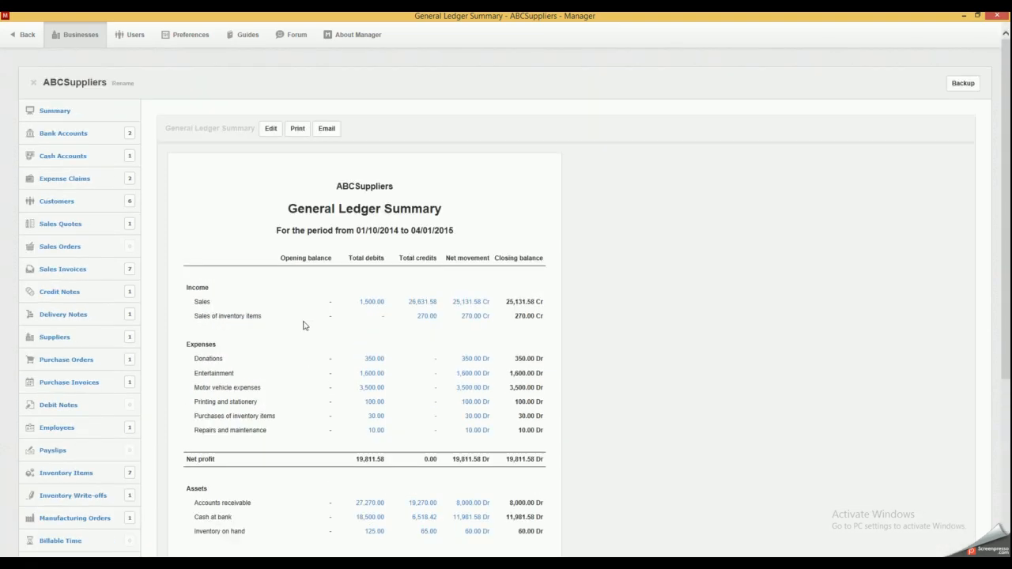
scroll(211, 301, down, 2)
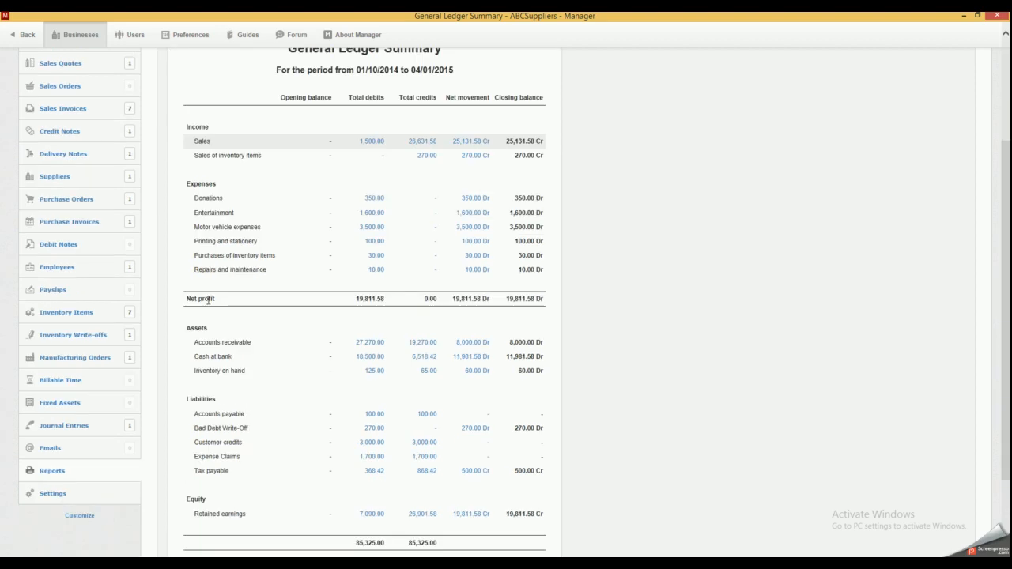
Examine the transactions behind the Cash at bank total debits in the General Ledger Summary, and return to the Reports page
click(376, 357)
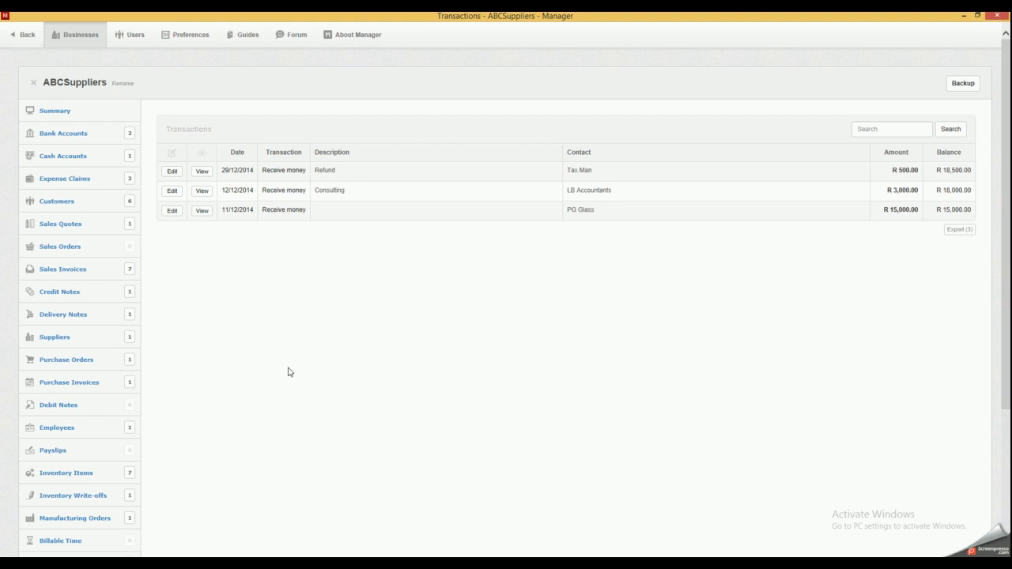
click(205, 411)
scroll(205, 411, down, 1)
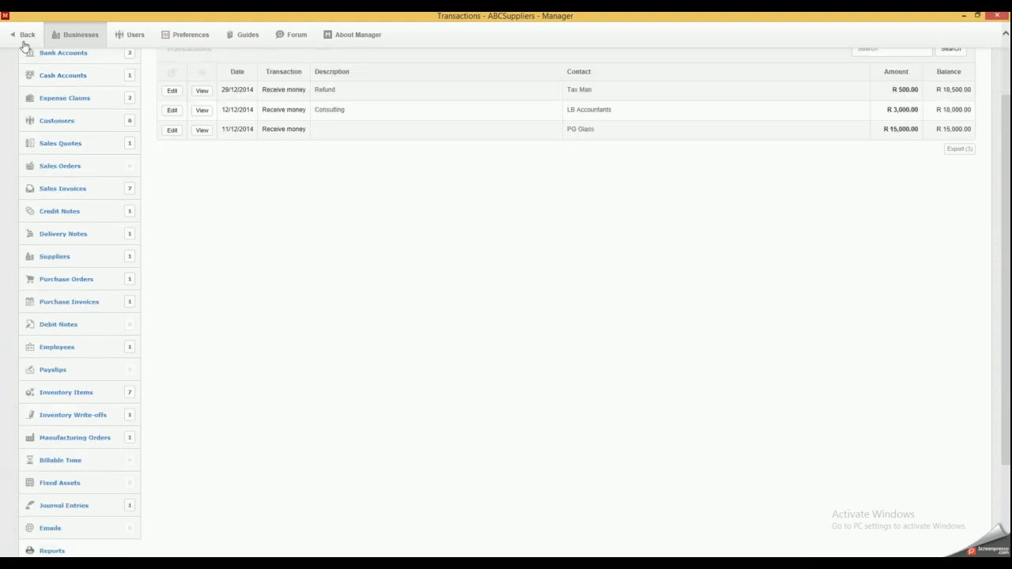
click(27, 35)
click(27, 36)
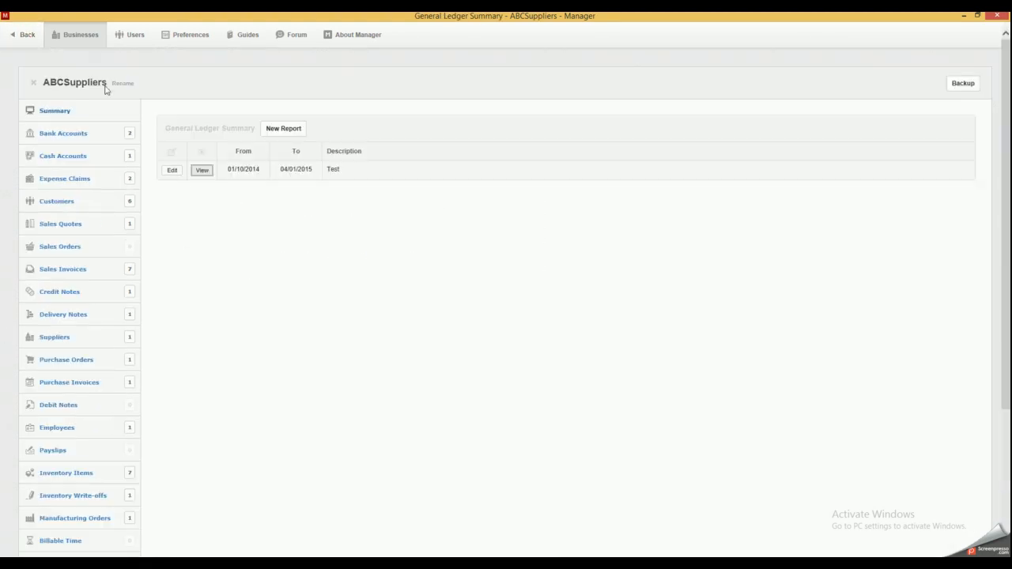
click(27, 37)
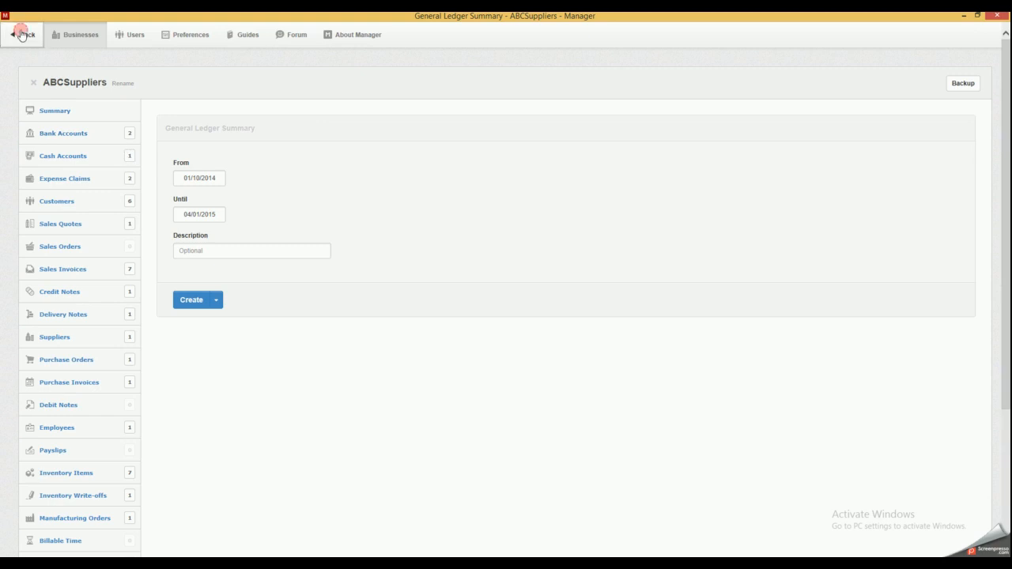
click(23, 34)
click(22, 34)
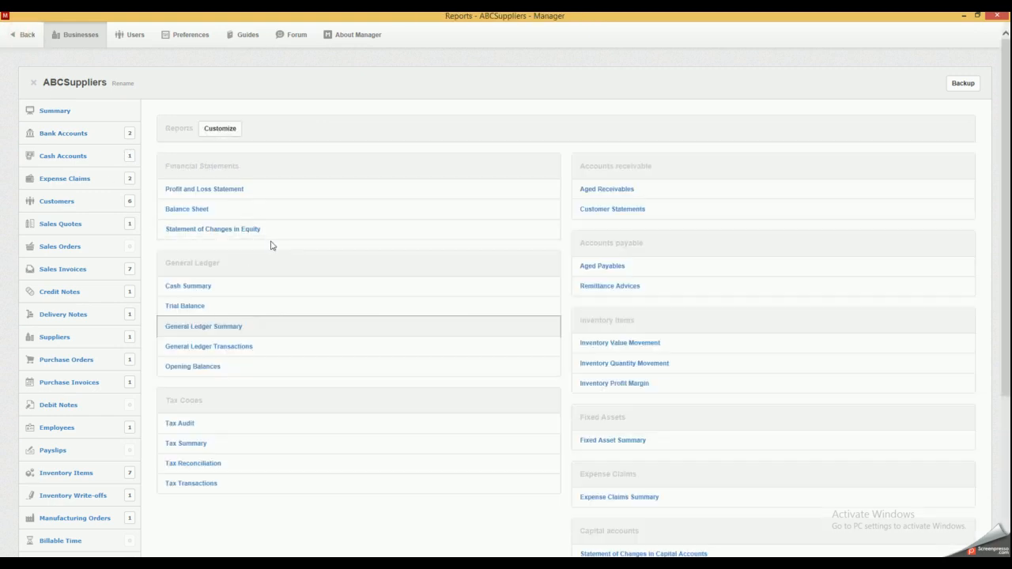
Start a new Profit and Loss Statement with tracking code test, and return to the Reports page without creating it
click(215, 190)
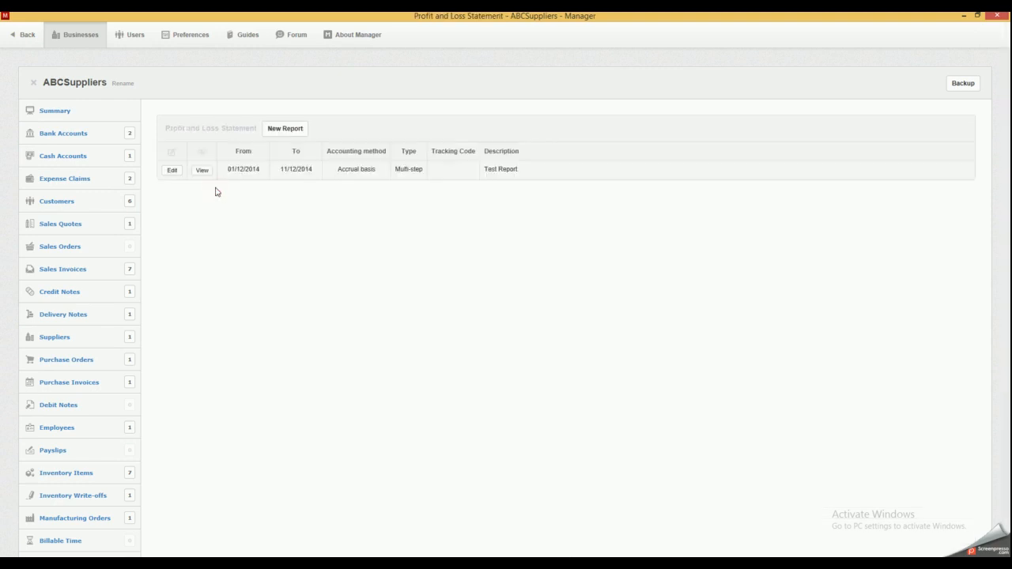
click(284, 131)
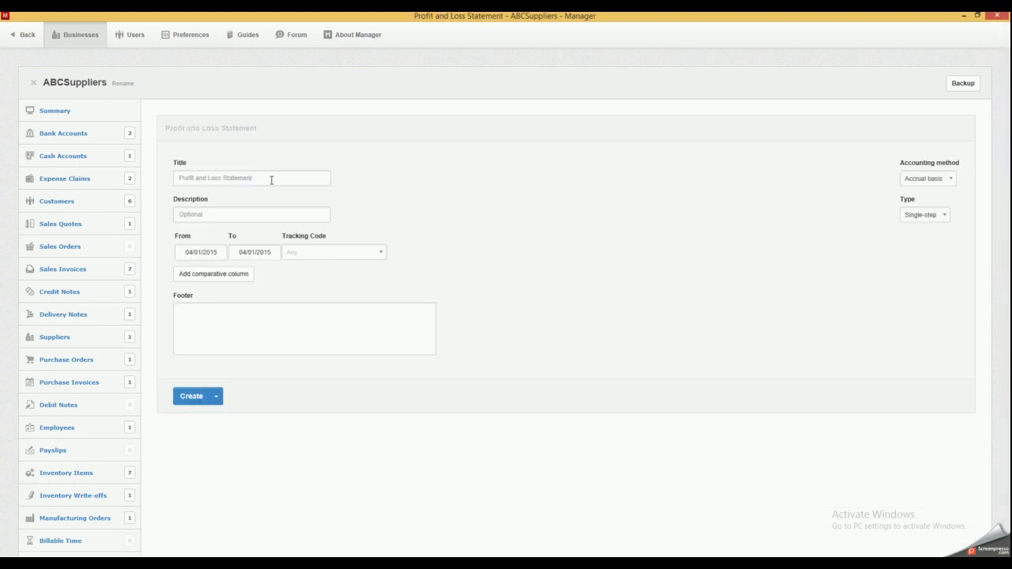
click(364, 254)
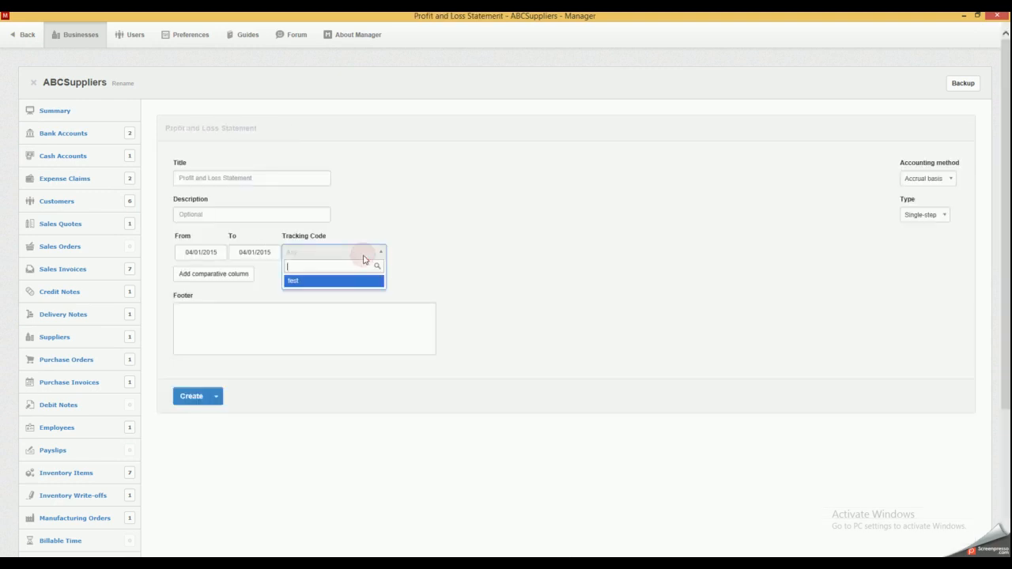
click(330, 280)
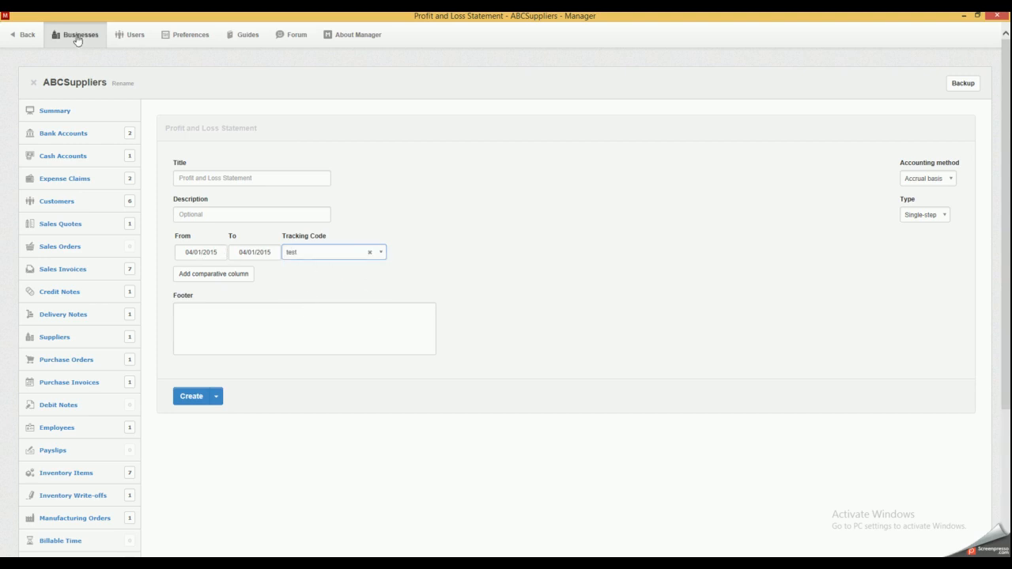
click(21, 35)
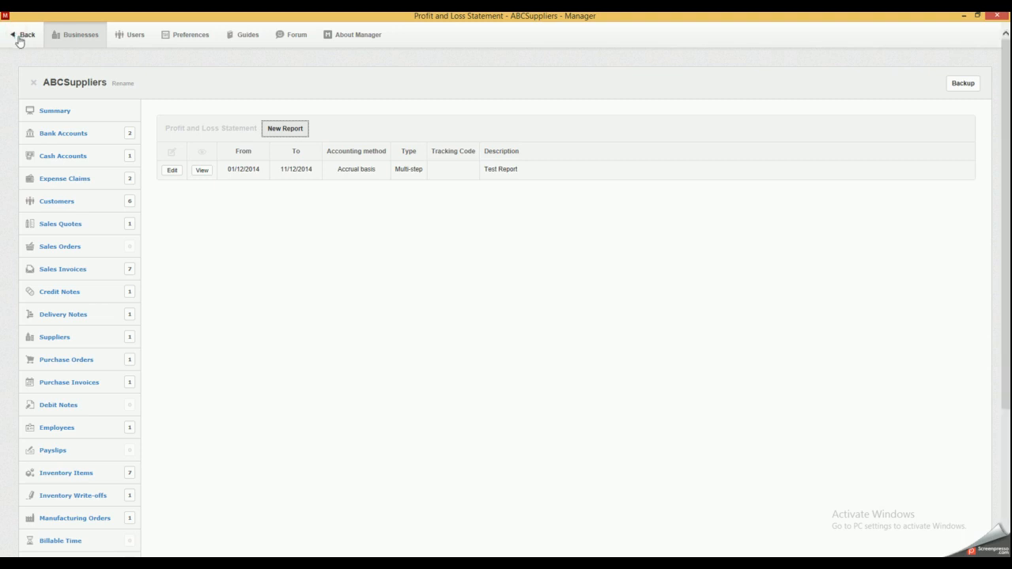
click(26, 35)
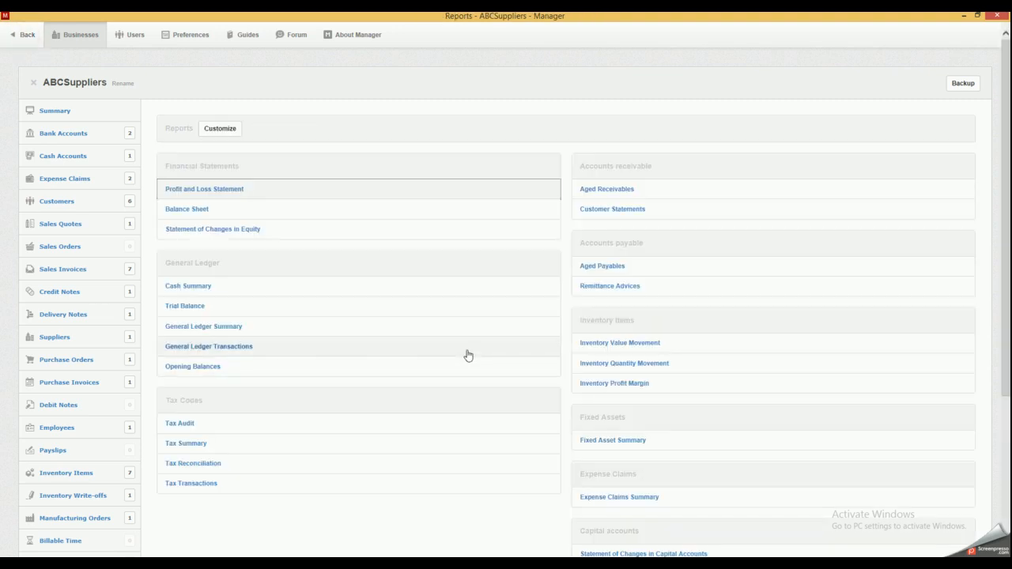
Review the available reports from Financial Statements through Payslips, and return to the business Summary
scroll(467, 356, down, 2)
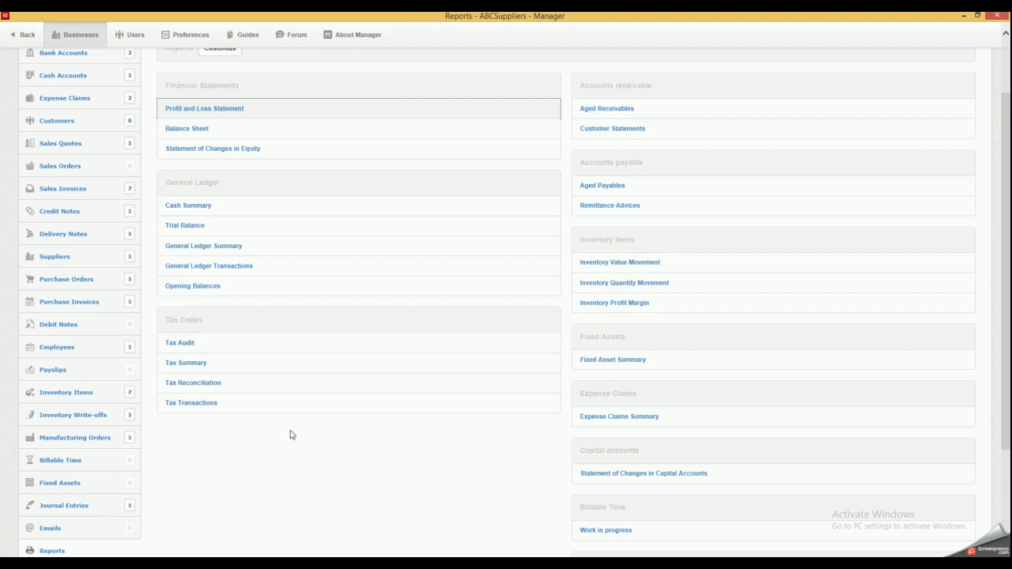
scroll(700, 357, down, 3)
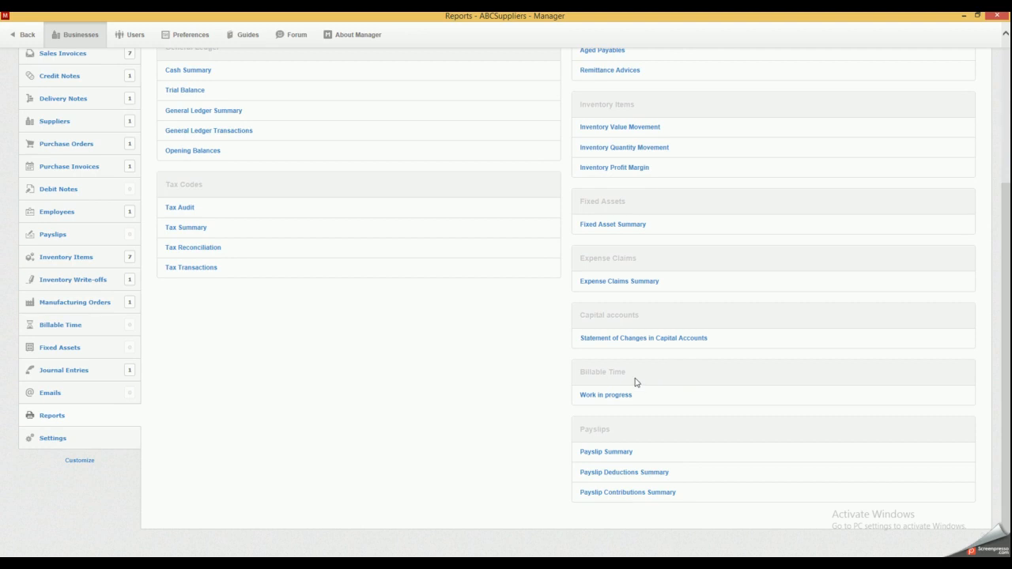
scroll(684, 441, up, 2)
scroll(690, 440, up, 3)
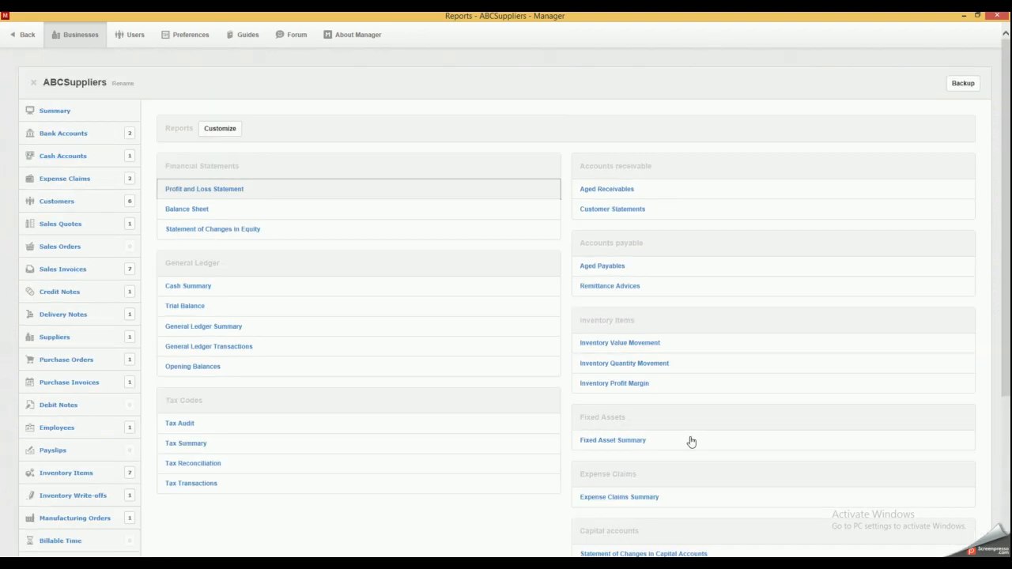
scroll(690, 440, down, 5)
scroll(690, 440, up, 5)
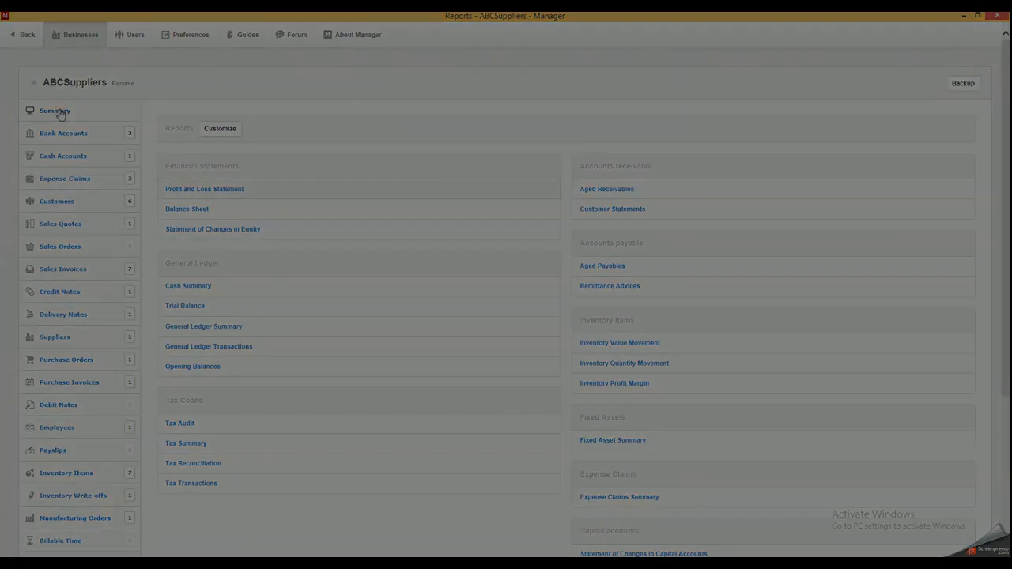
click(54, 110)
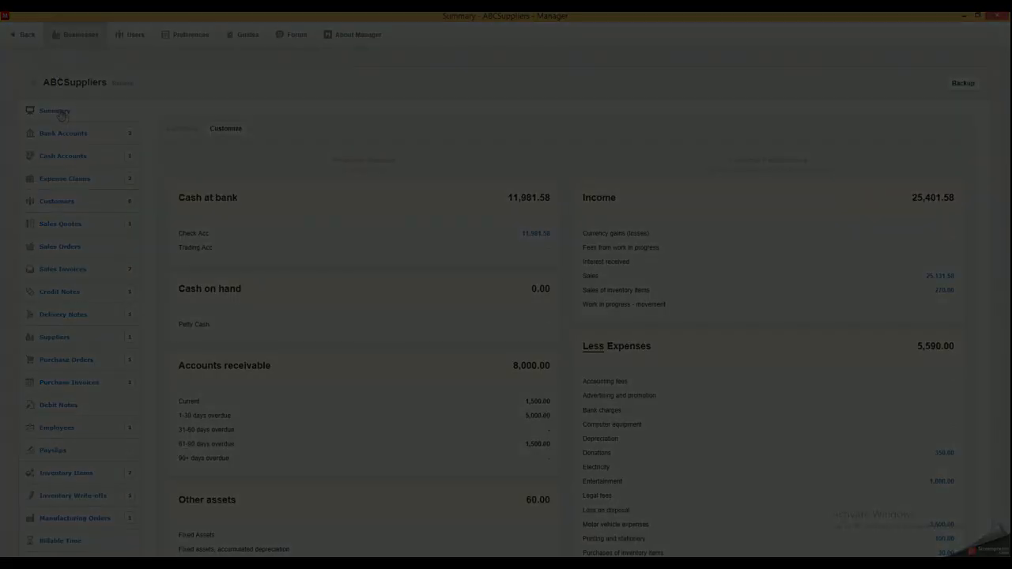